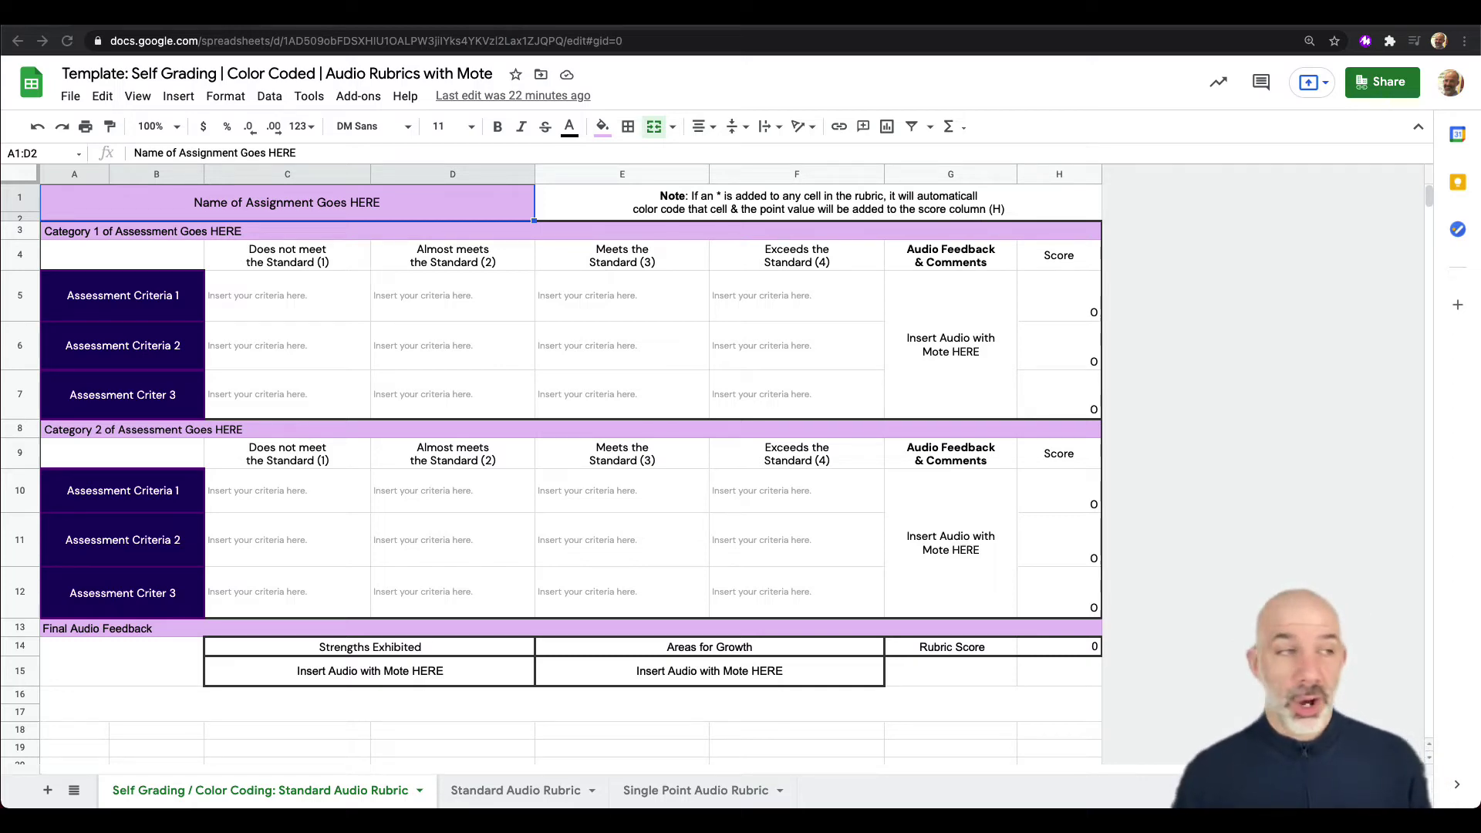
- Look through the criteria cells for Assessment Criteria 1 in Category 1, from Does not meet to Exceeds the Standard
{"action": "key", "text": "ctrl+super+f"}
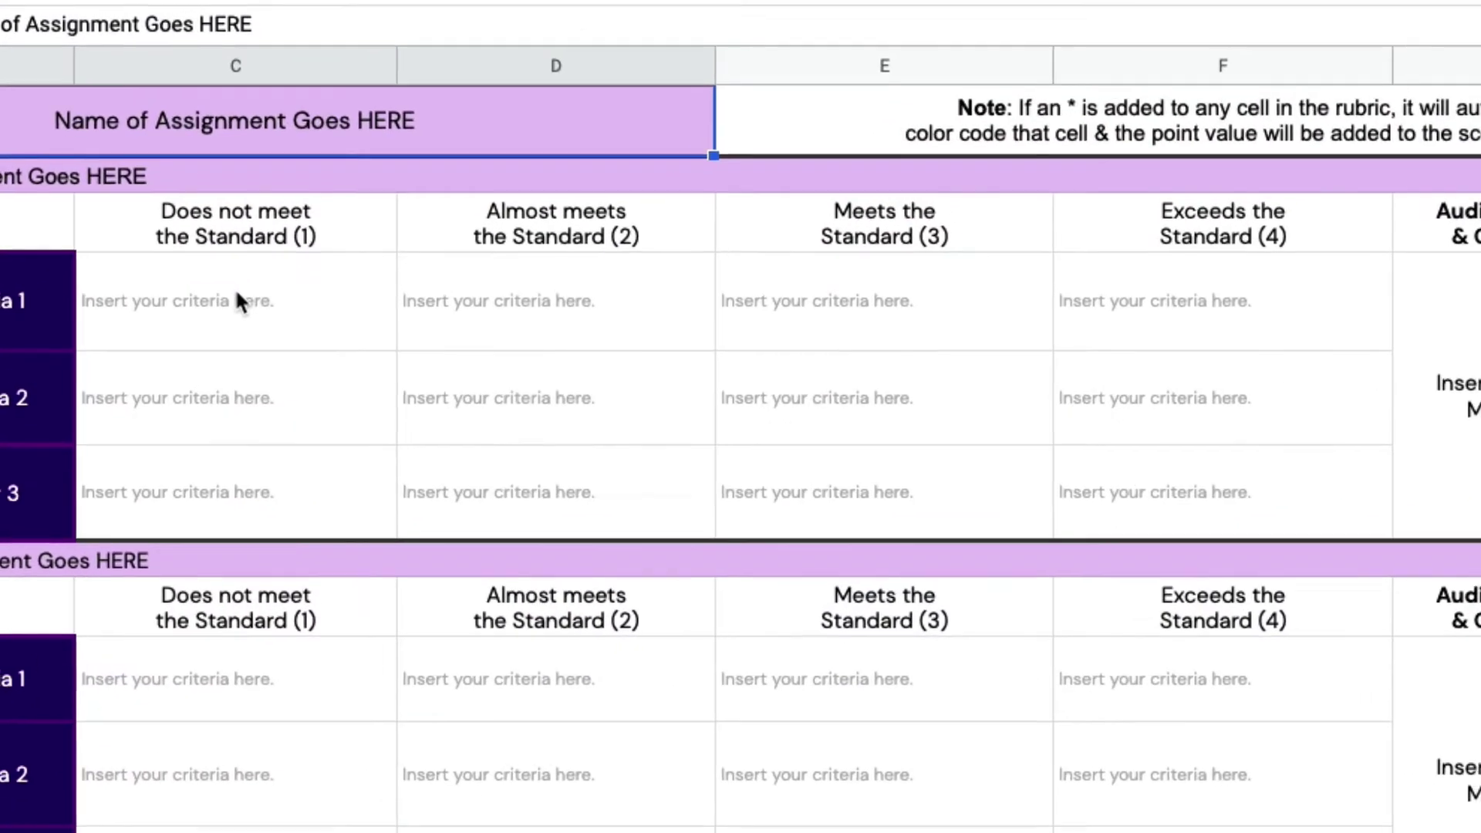
{"action": "left_click", "coordinate": [284, 295]}
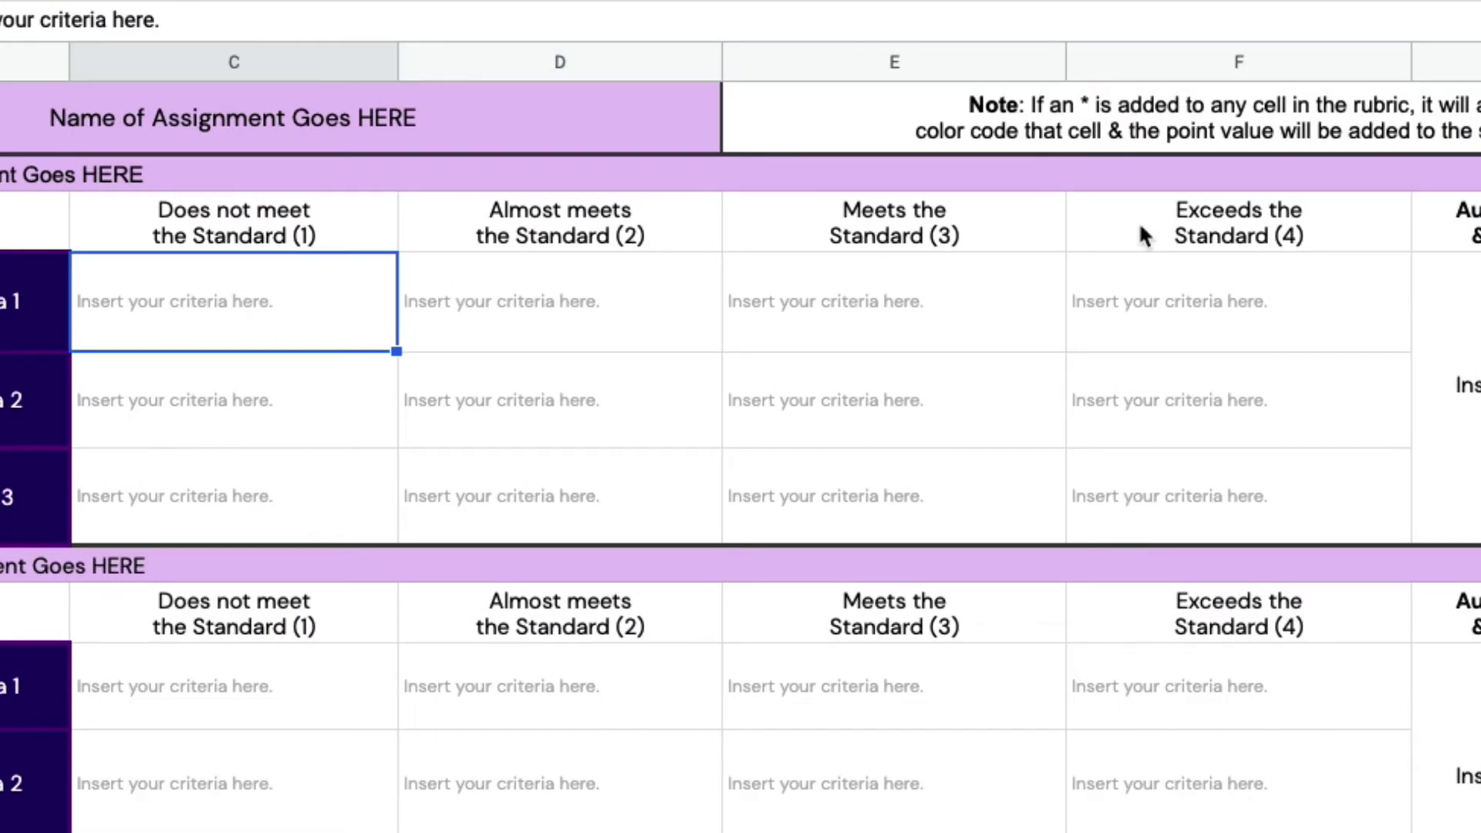
{"action": "left_click", "coordinate": [1234, 348]}
{"action": "left_click", "coordinate": [284, 299]}
{"action": "left_click", "coordinate": [546, 299]}
{"action": "left_click", "coordinate": [872, 304]}
{"action": "left_click", "coordinate": [1132, 307]}
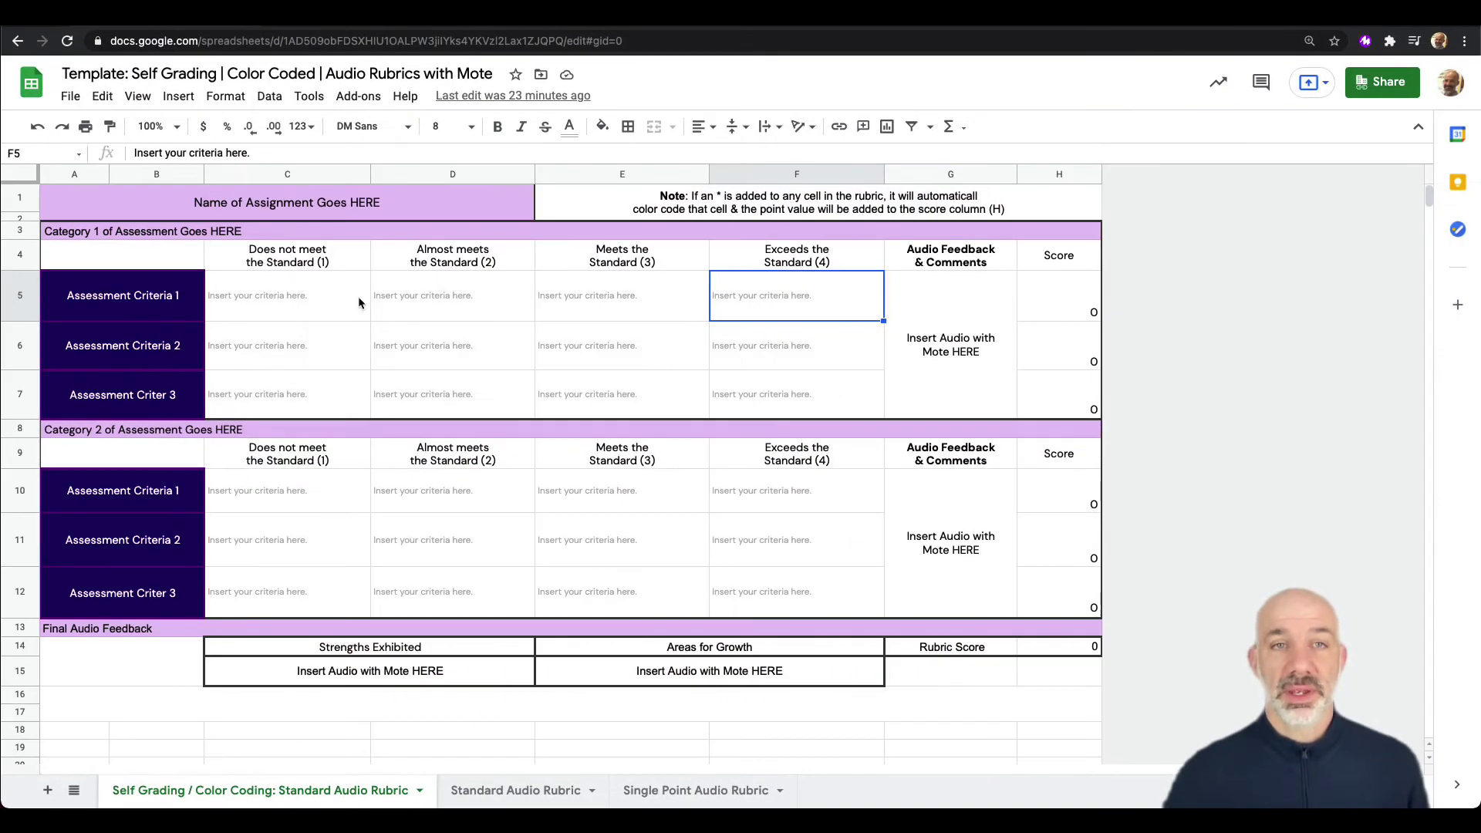
{"action": "left_click", "coordinate": [317, 310]}
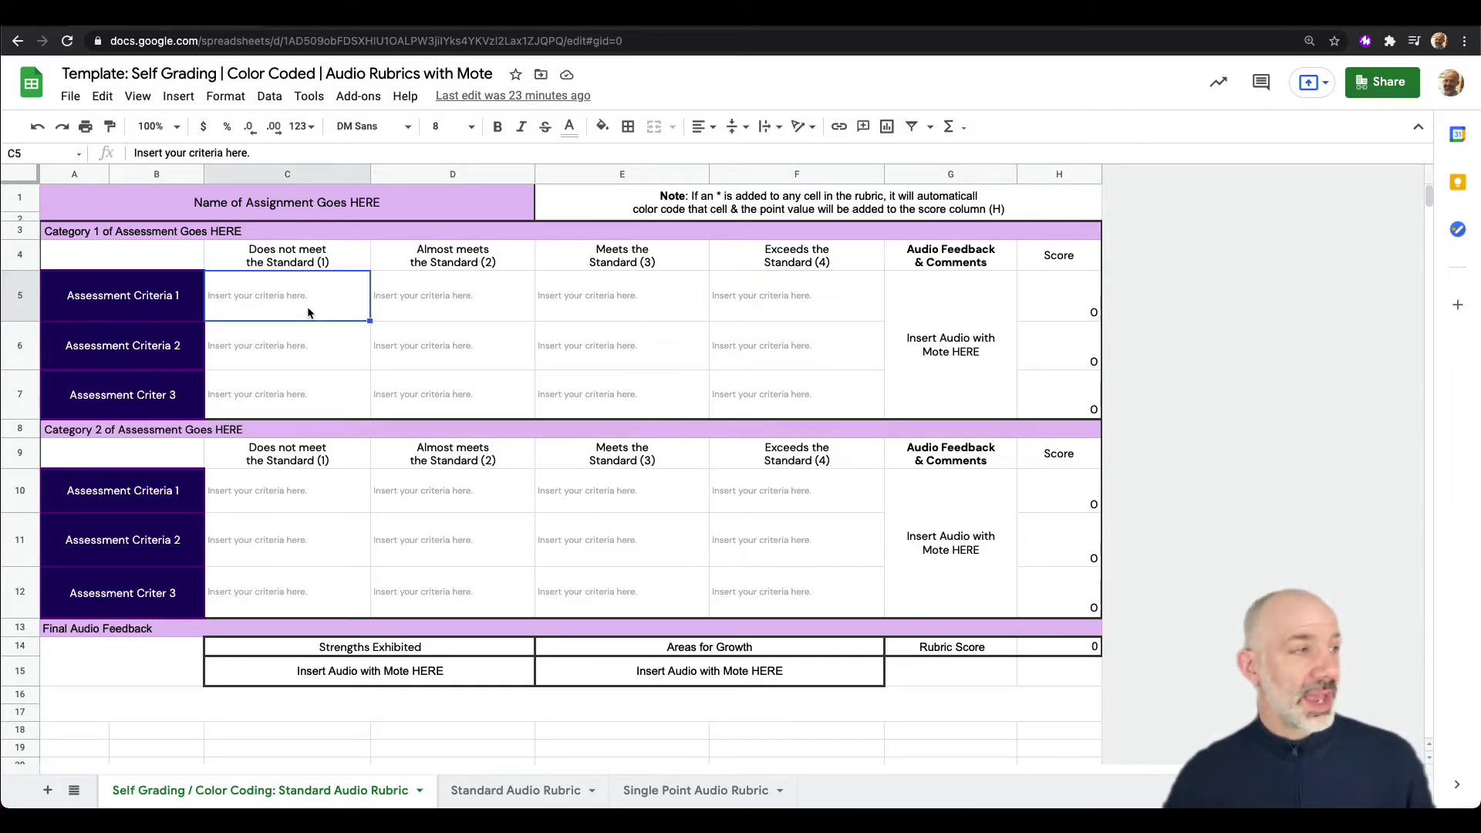
- Review the conditional formatting rule applied to the Category 1 criteria cells C5:F7 and close the rule settings
{"action": "mouse_move", "coordinate": [307, 312]}
{"action": "left_mouse_down"}
{"action": "mouse_move", "coordinate": [317, 332]}
{"action": "mouse_move", "coordinate": [431, 312]}
{"action": "mouse_move", "coordinate": [754, 395]}
{"action": "left_mouse_up"}
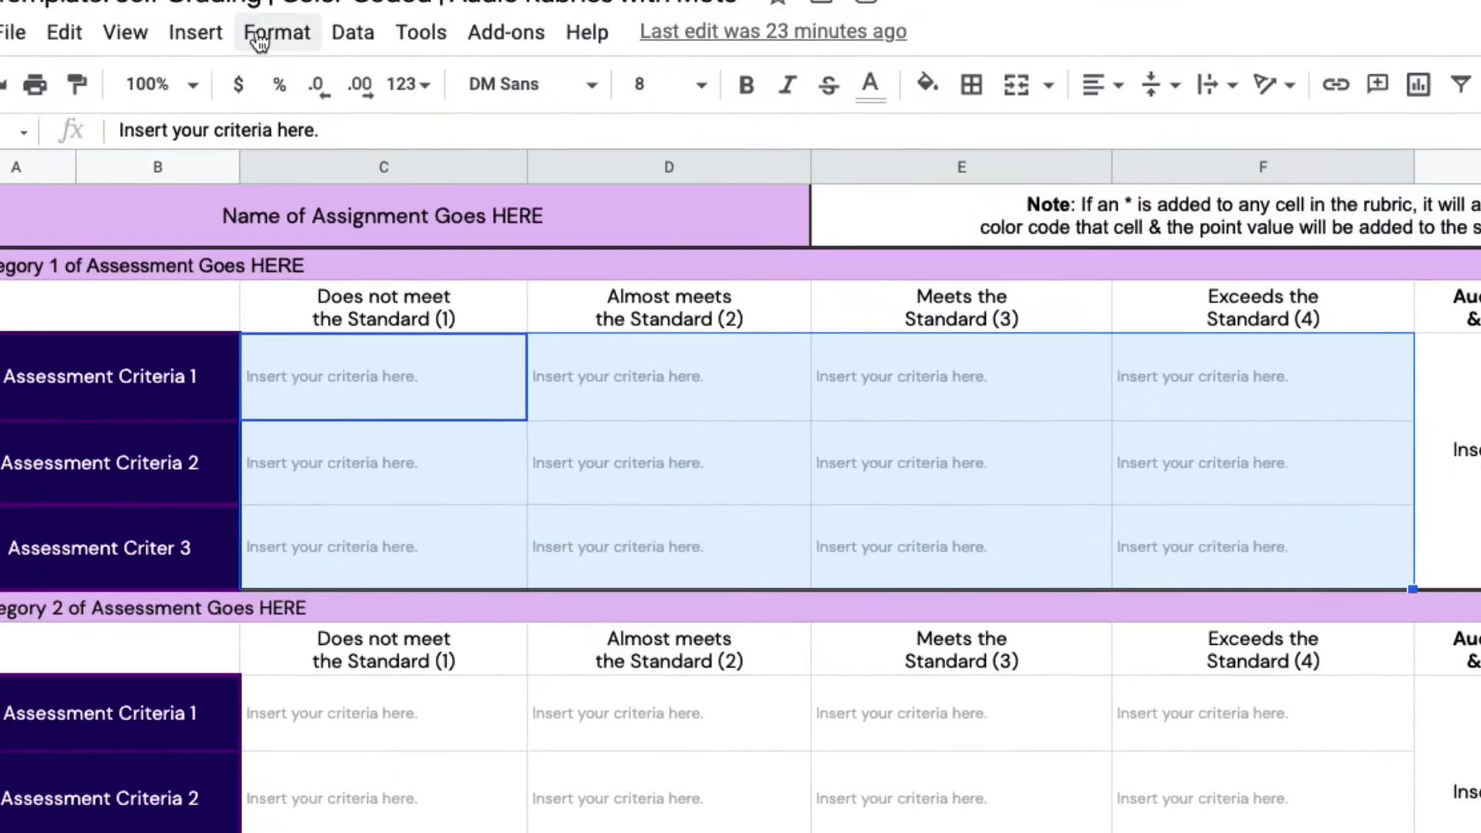
{"action": "left_click", "coordinate": [212, 97]}
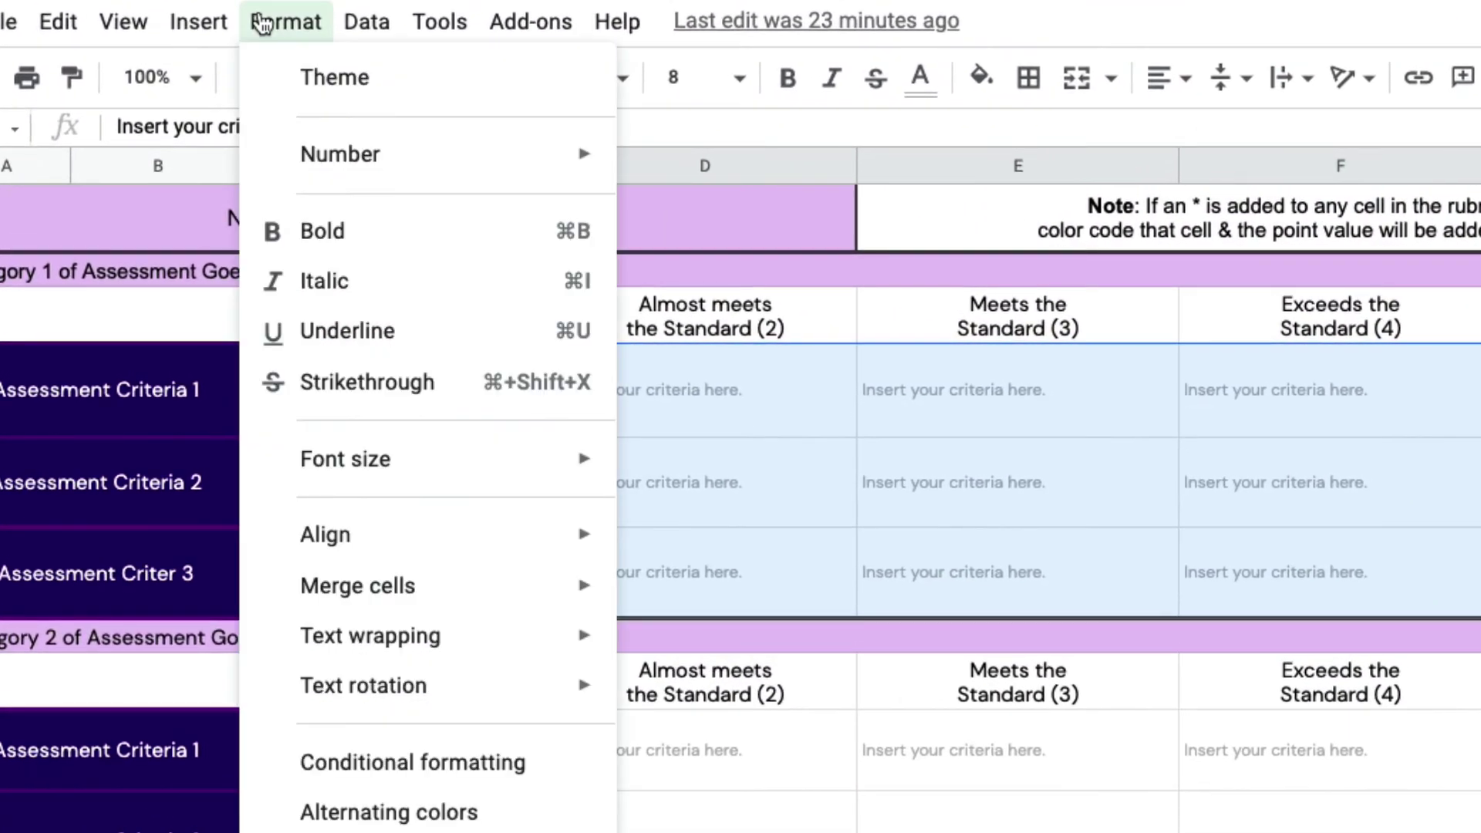
{"action": "left_click", "coordinate": [451, 767]}
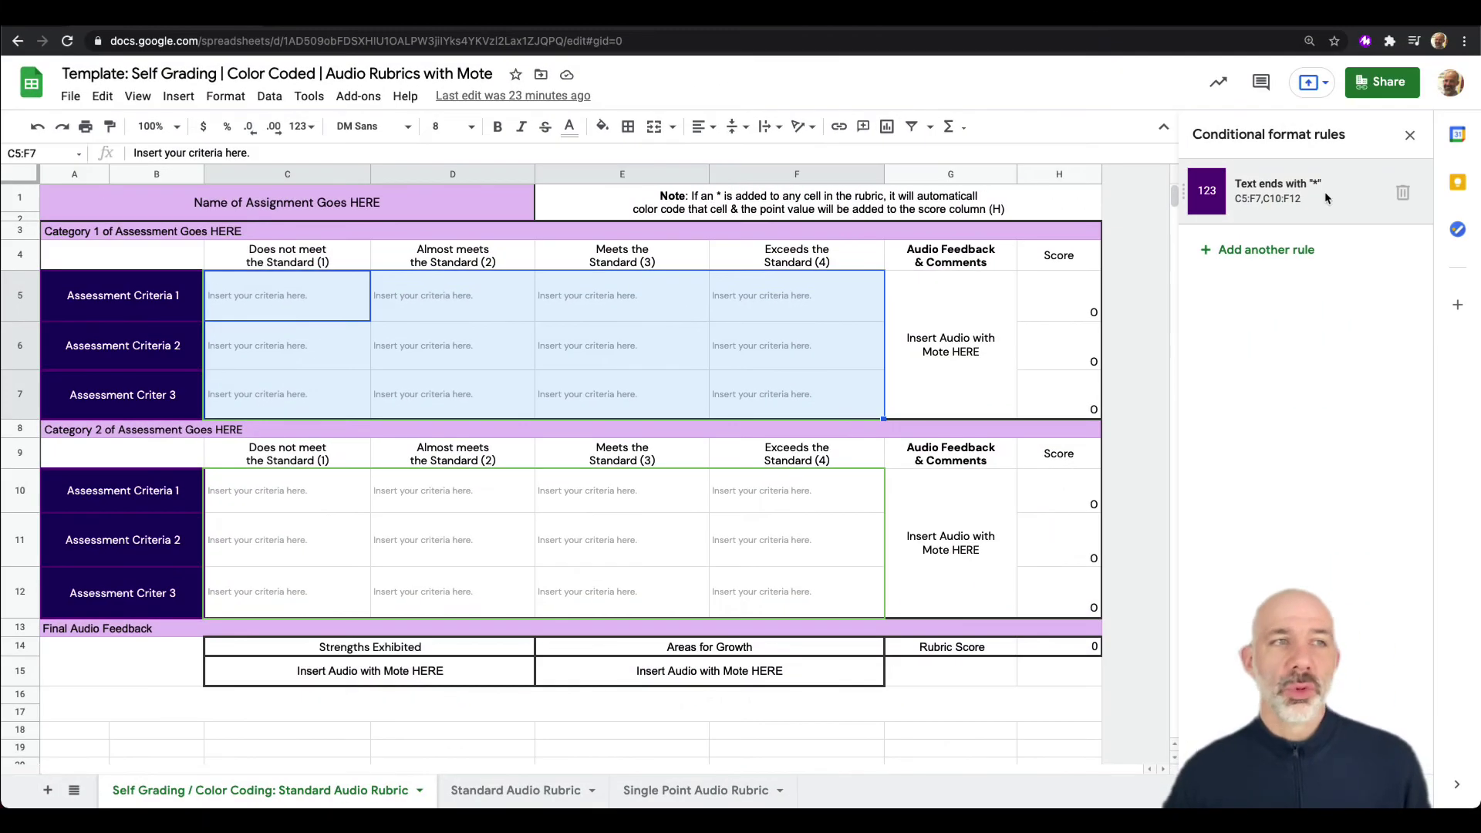
{"action": "left_click", "coordinate": [1325, 198]}
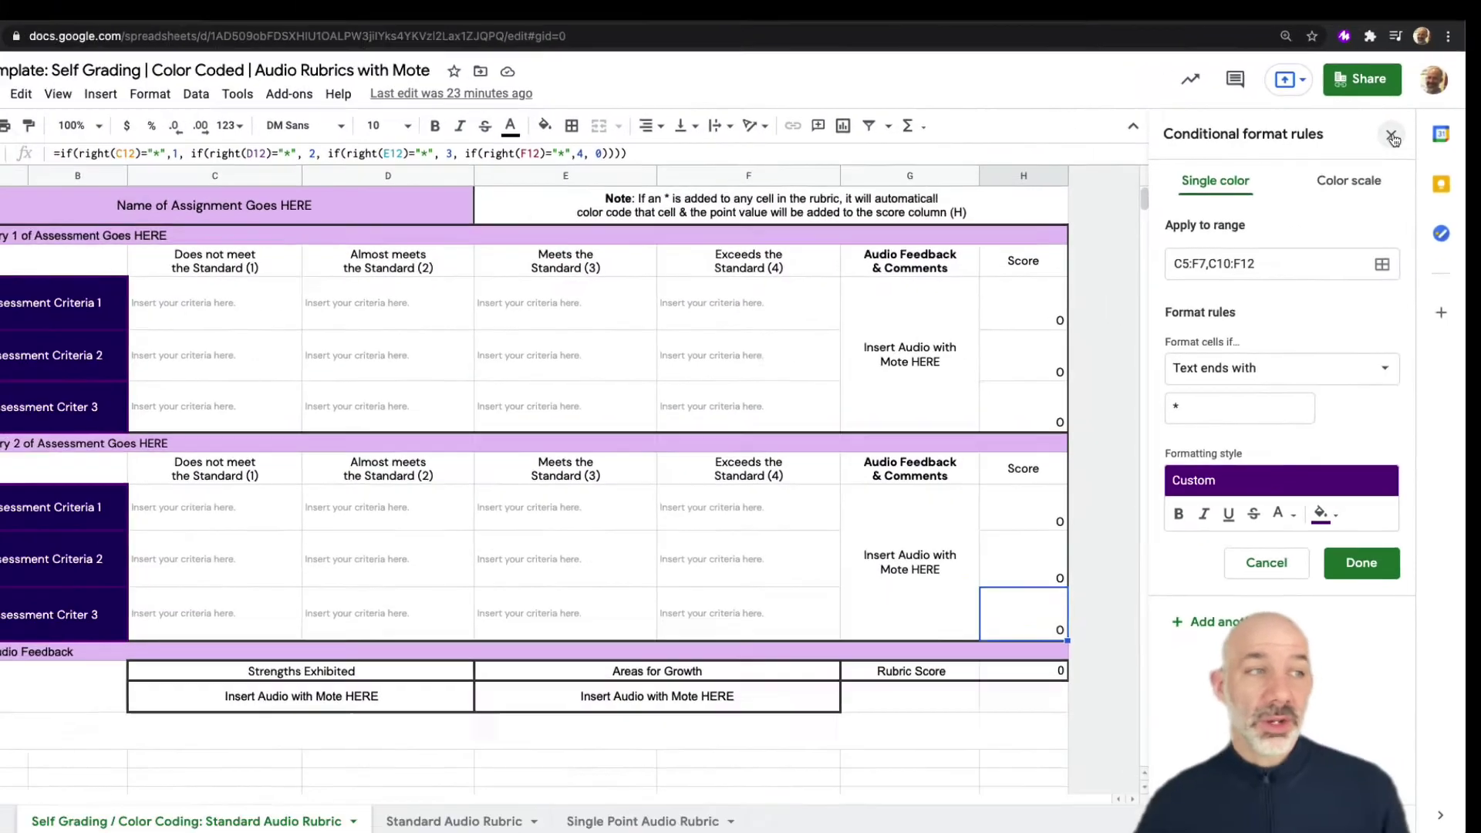
{"action": "left_click", "coordinate": [1217, 133]}
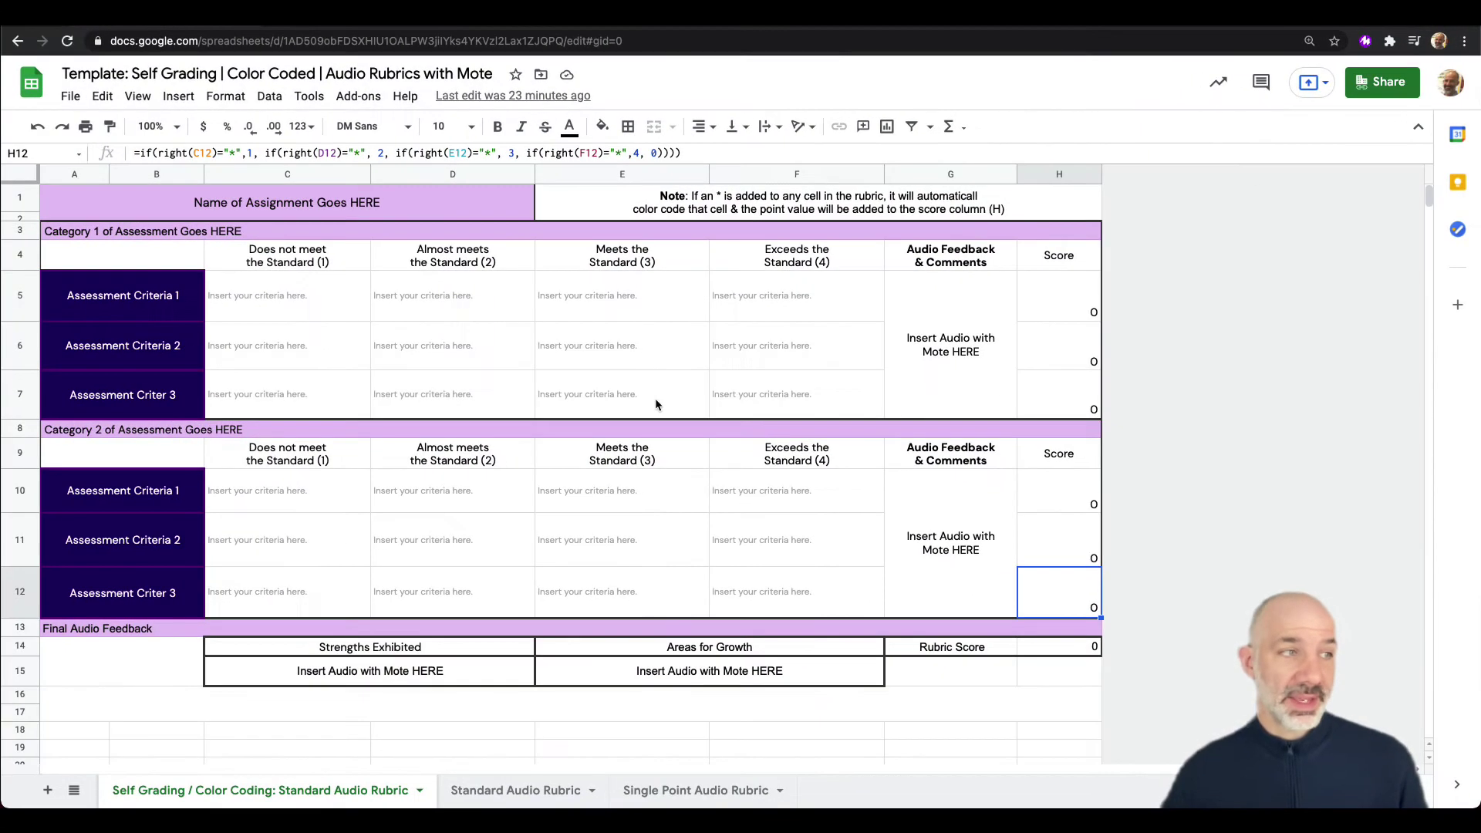
- Look over the Category 1 criteria cells across the four standard levels and the assessment criteria labels
{"action": "left_click", "coordinate": [59, 368]}
{"action": "left_click", "coordinate": [605, 327]}
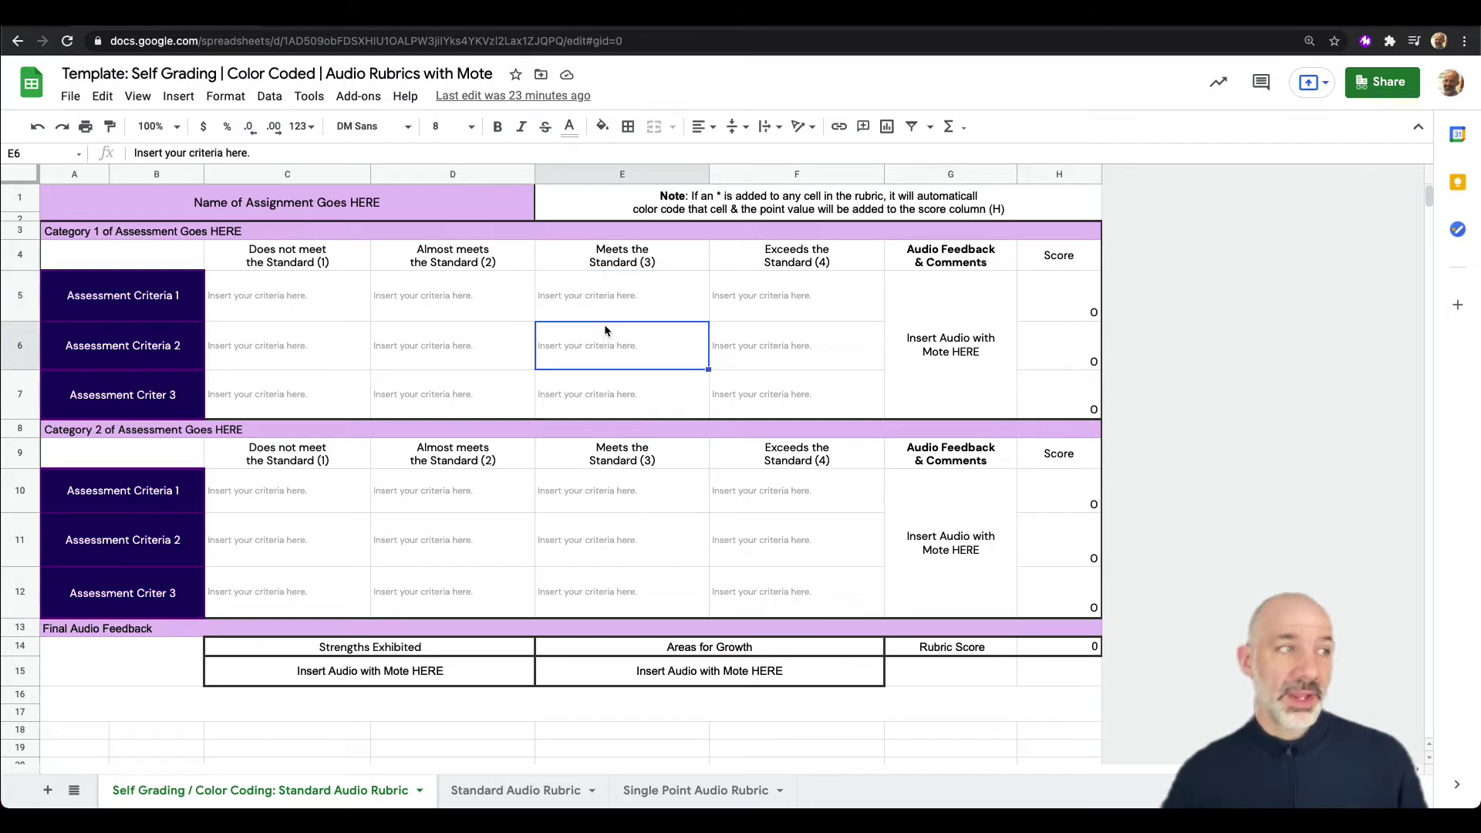
{"action": "left_click", "coordinate": [604, 296]}
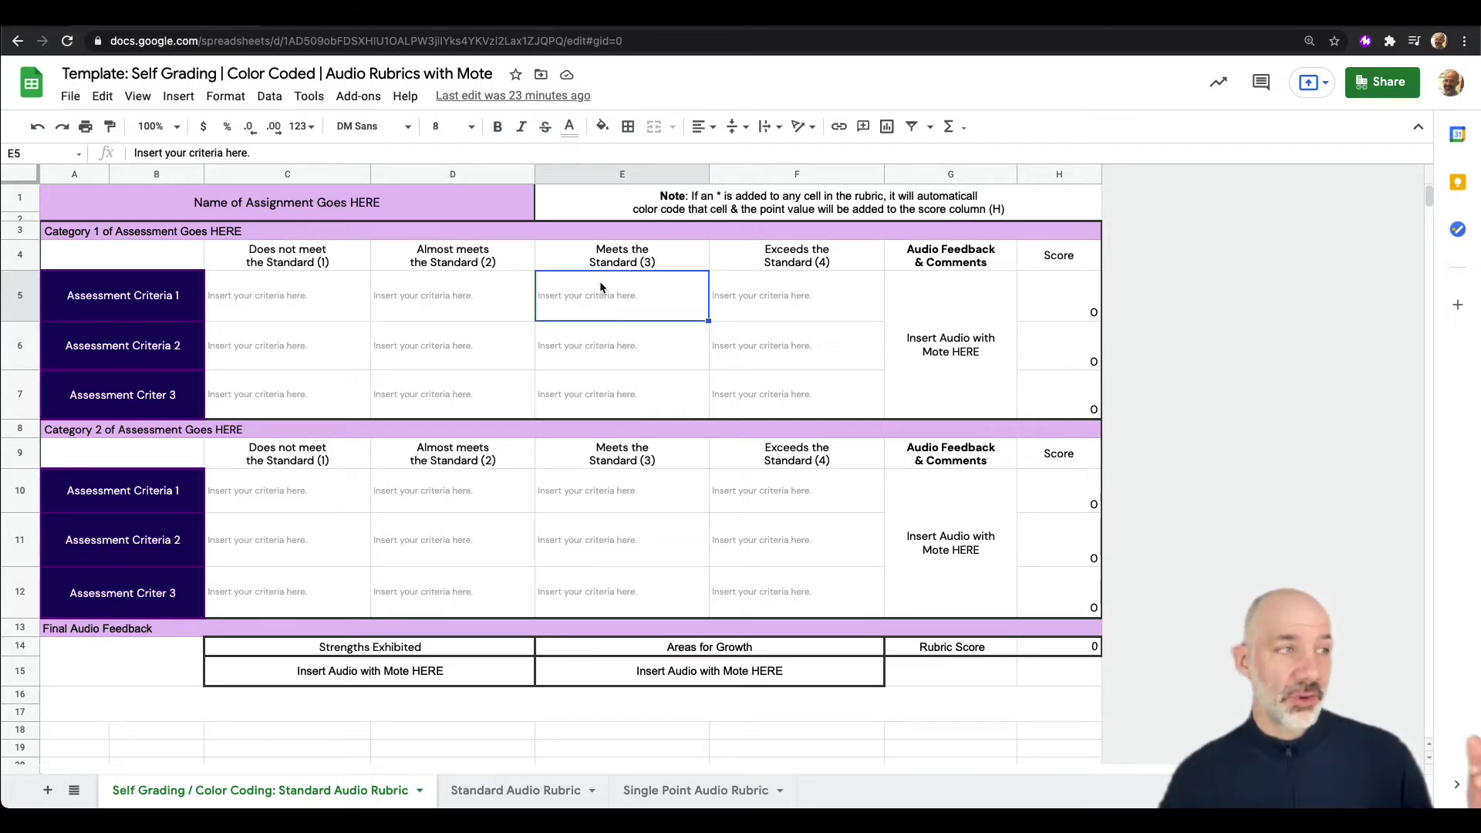
{"action": "left_click", "coordinate": [763, 291]}
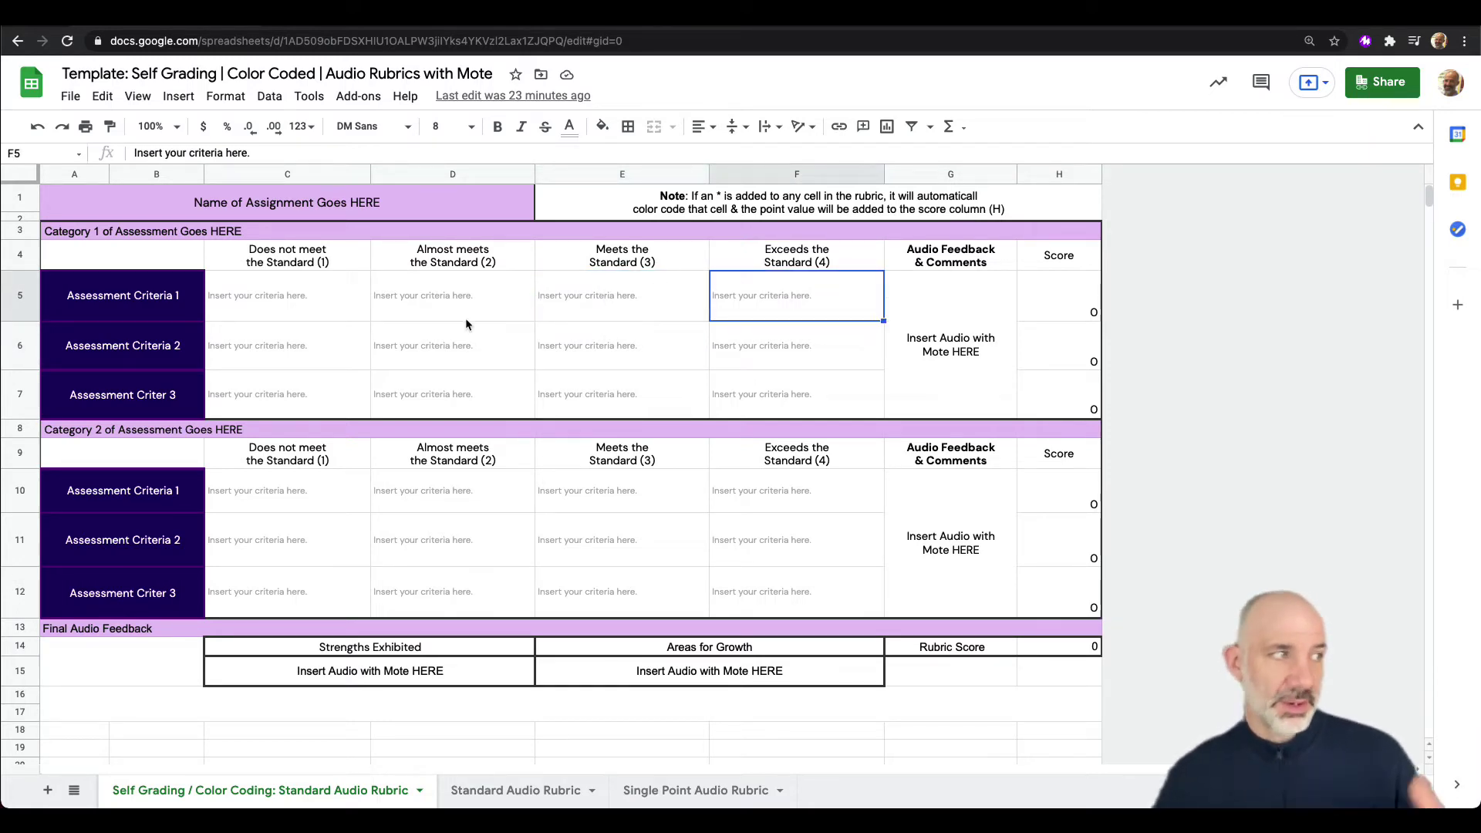
{"action": "left_click", "coordinate": [451, 281]}
{"action": "left_click", "coordinate": [297, 307]}
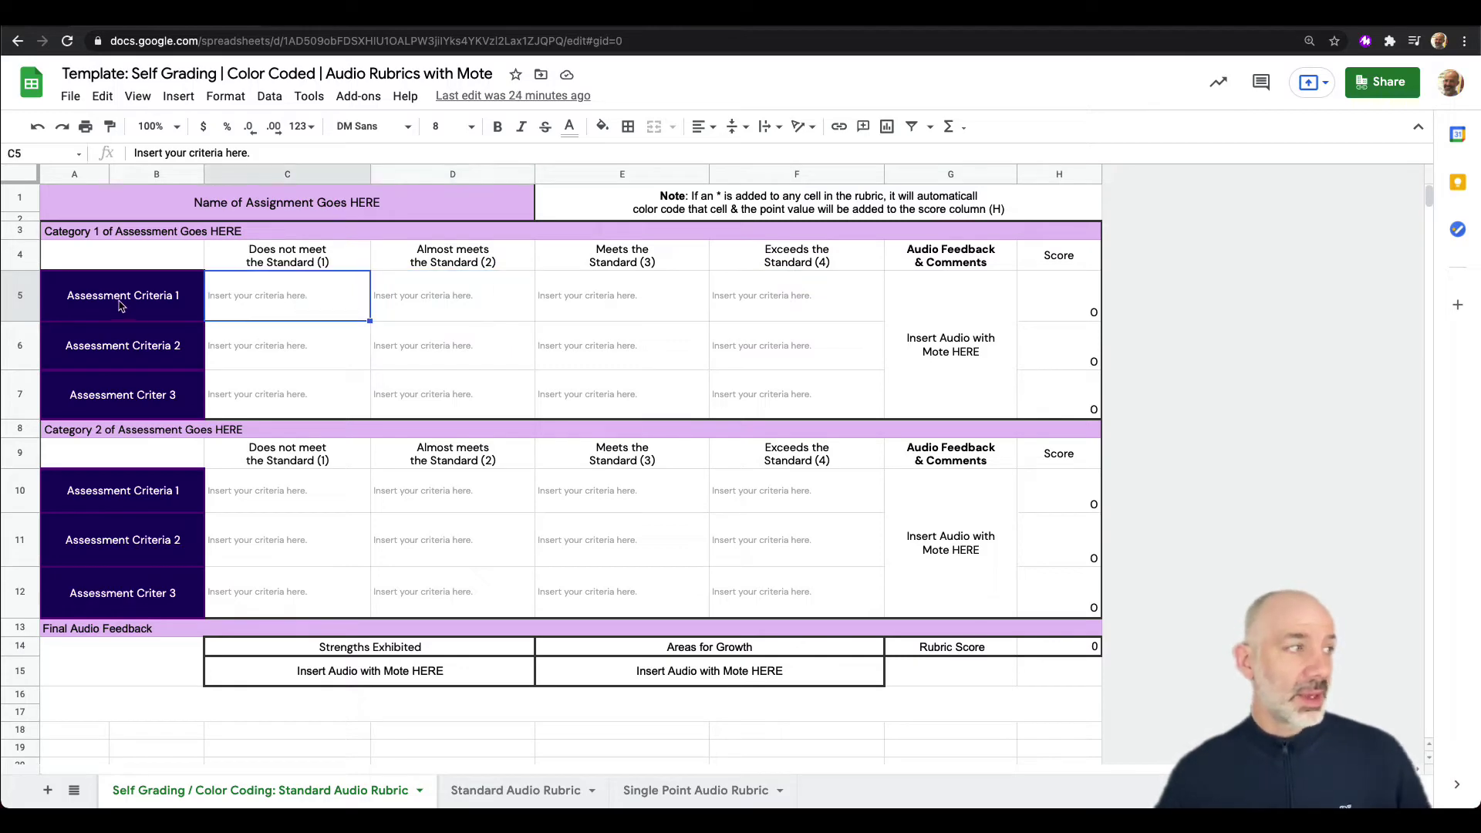
{"action": "left_click", "coordinate": [122, 344]}
{"action": "left_click", "coordinate": [121, 398]}
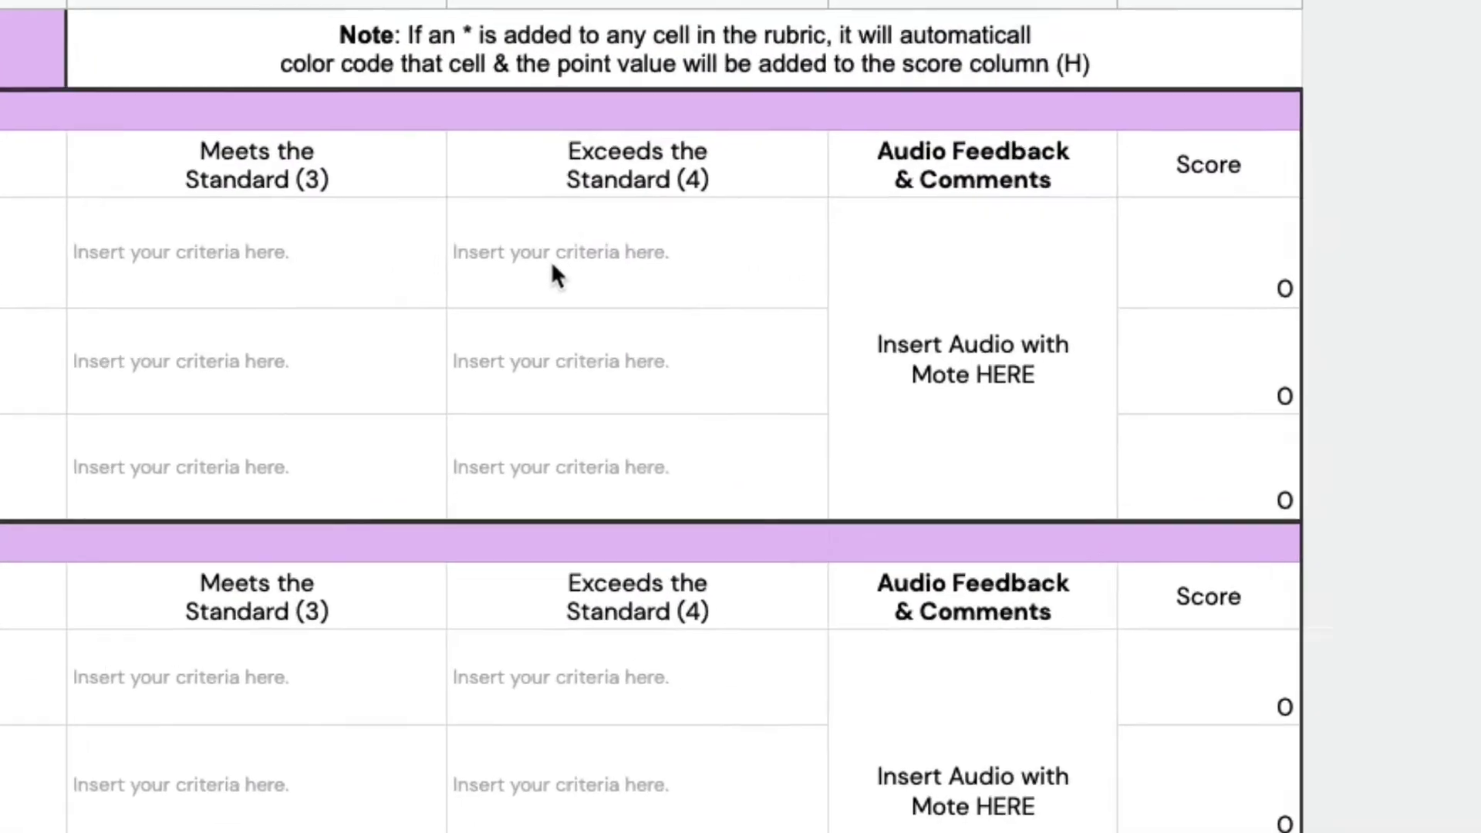
- Try adding an asterisk after the Exceeds the Standard text for Assessment Criteria 1 in F5, and undo it
{"action": "left_click", "coordinate": [553, 264]}
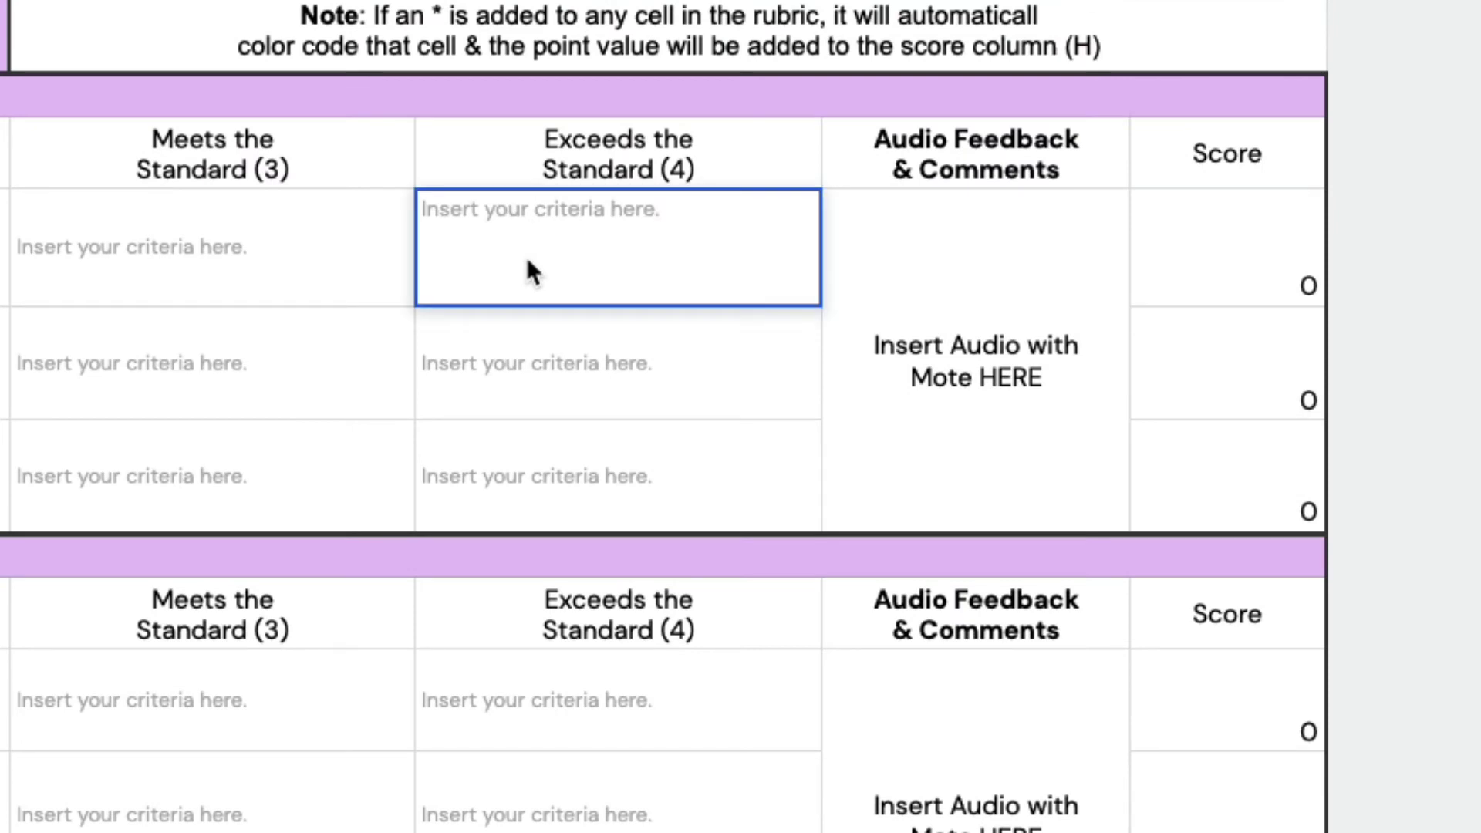
{"action": "type", "text": "*"}
{"action": "key", "text": "Return"}
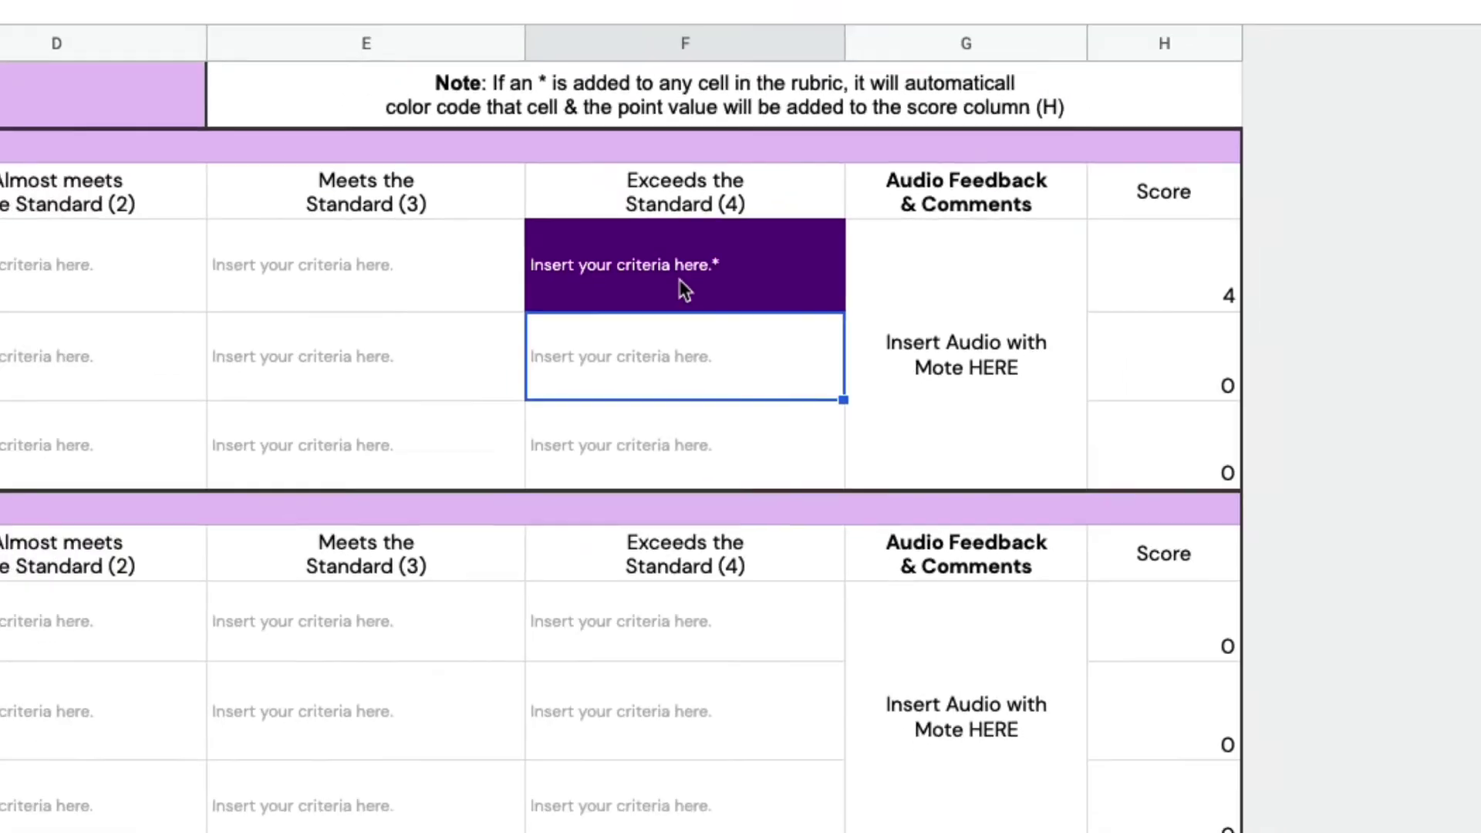
{"action": "left_click", "coordinate": [615, 278]}
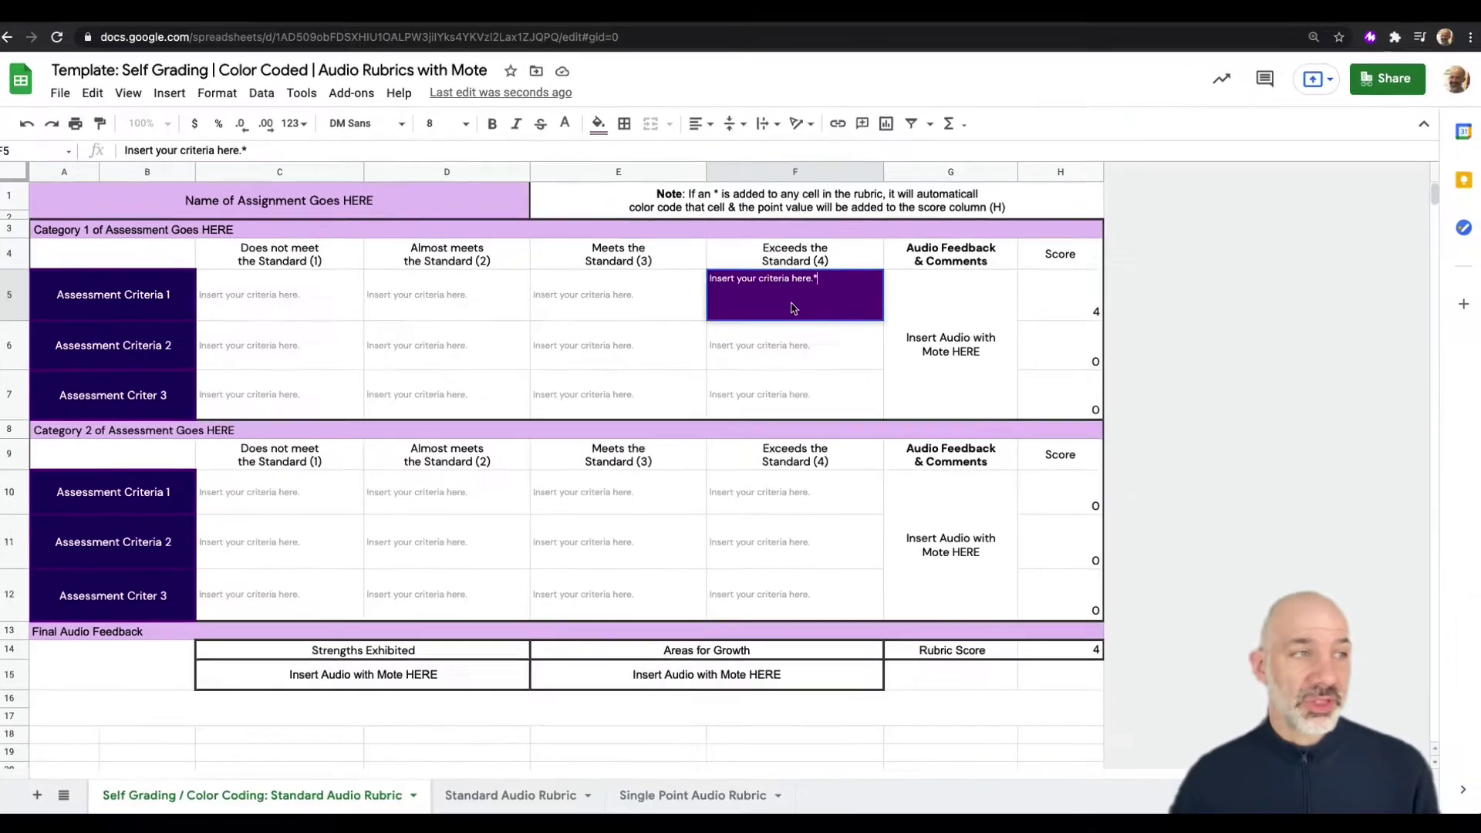
{"action": "key", "text": "ctrl+z"}
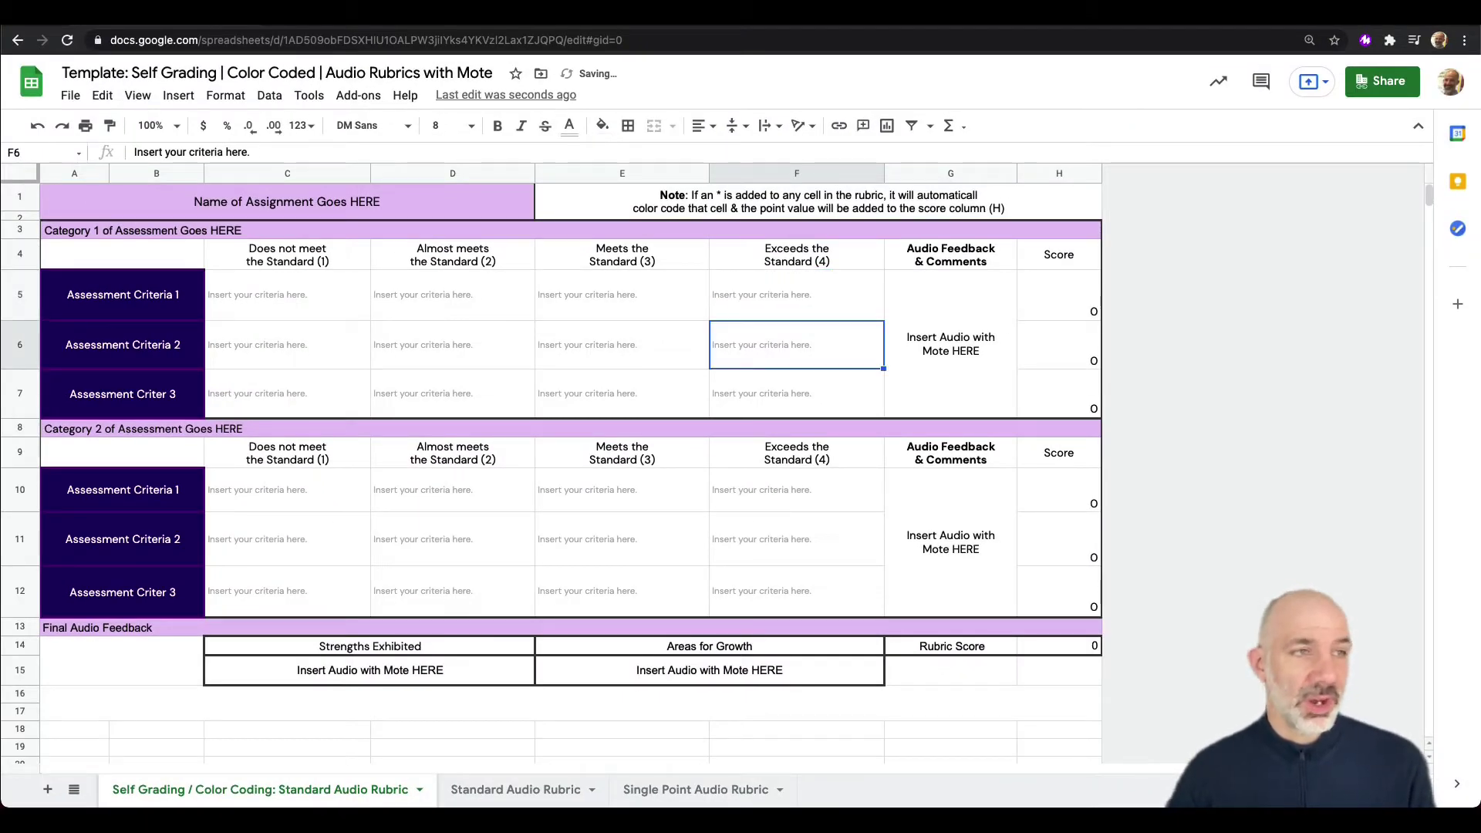
- Examine the score formulas in H5:H7 against the row 5 criteria cells, and the Rubric Score formula in H14
{"action": "left_click", "coordinate": [1064, 297]}
{"action": "left_click", "coordinate": [1062, 345]}
{"action": "left_click", "coordinate": [1061, 390]}
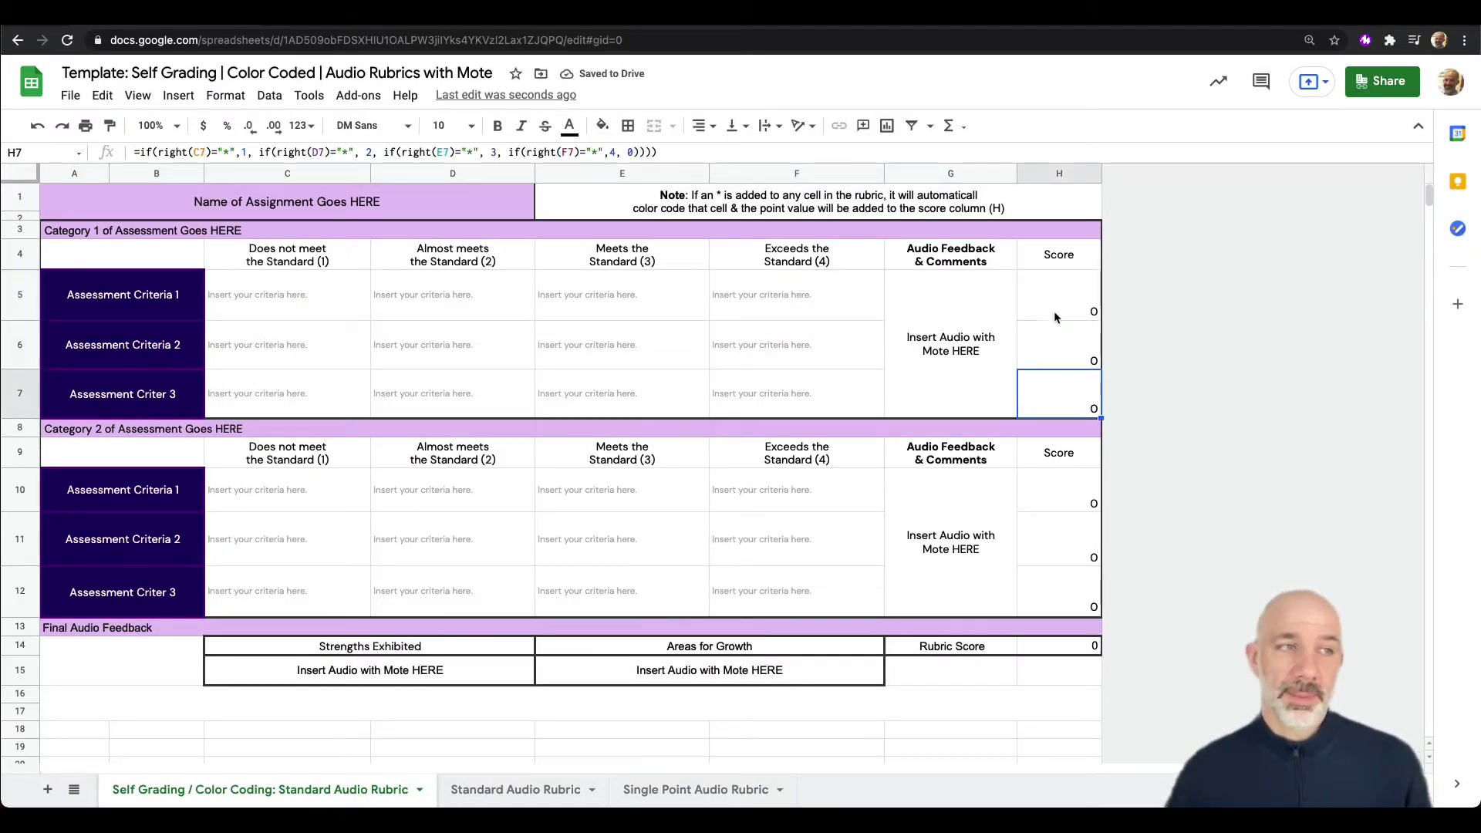
{"action": "left_click", "coordinate": [1055, 310]}
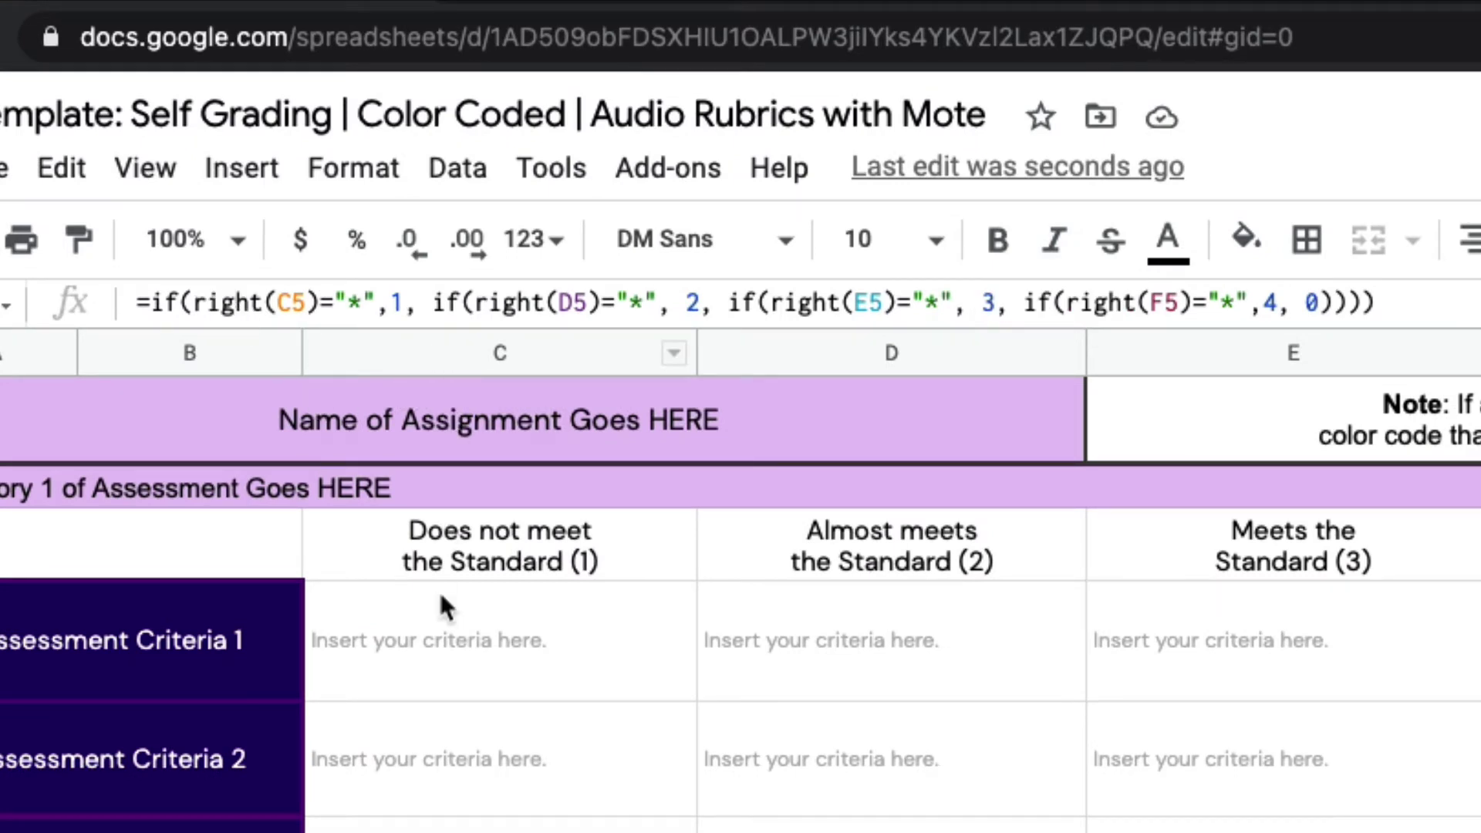
{"action": "left_click", "coordinate": [433, 629]}
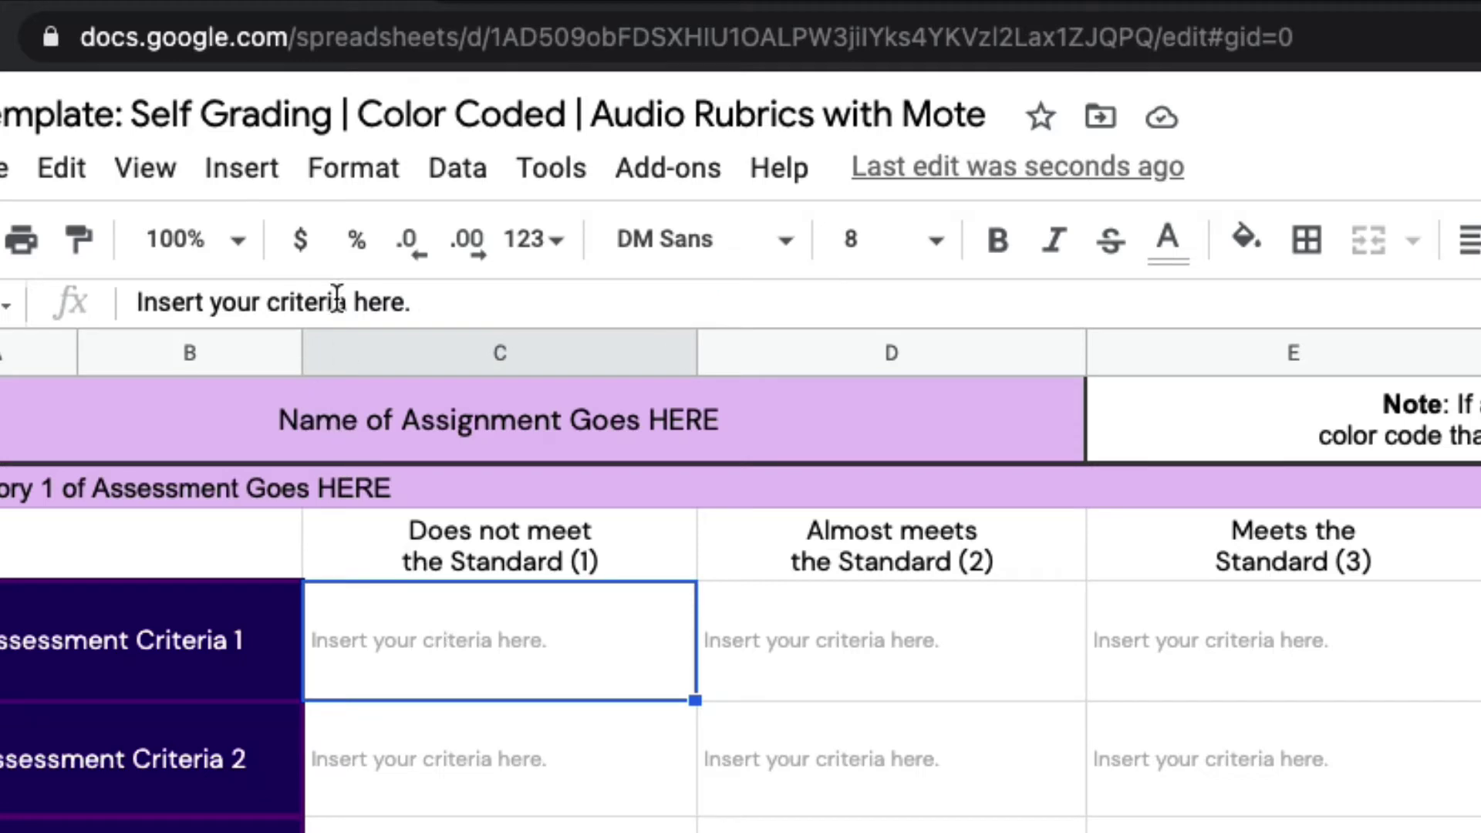
{"action": "key", "text": "Right"}
{"action": "key", "text": "Right"}
{"action": "key", "text": "Right"}
{"action": "key", "text": "Right"}
{"action": "key", "text": "Right"}
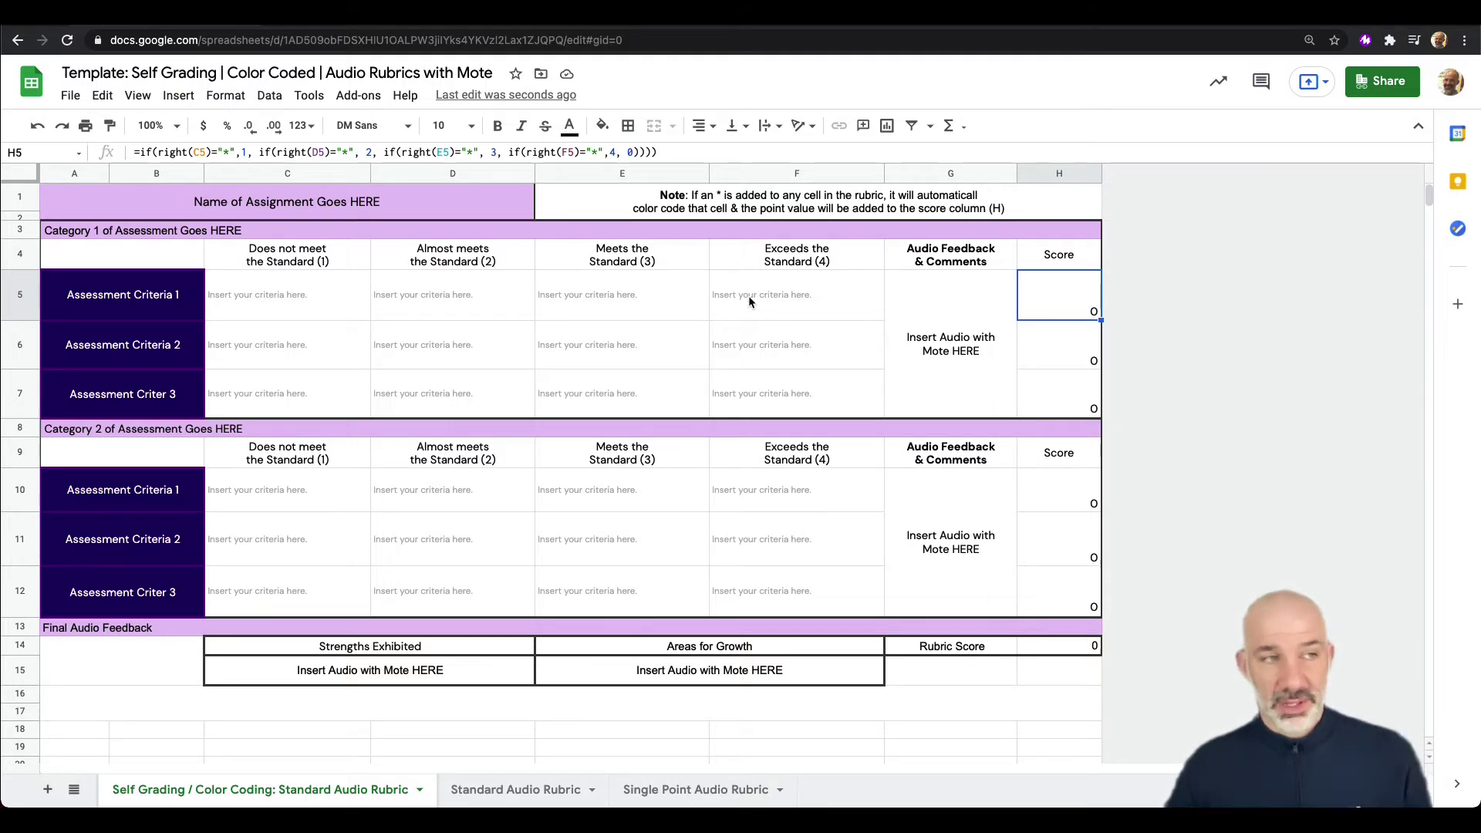
{"action": "left_click", "coordinate": [1054, 650]}
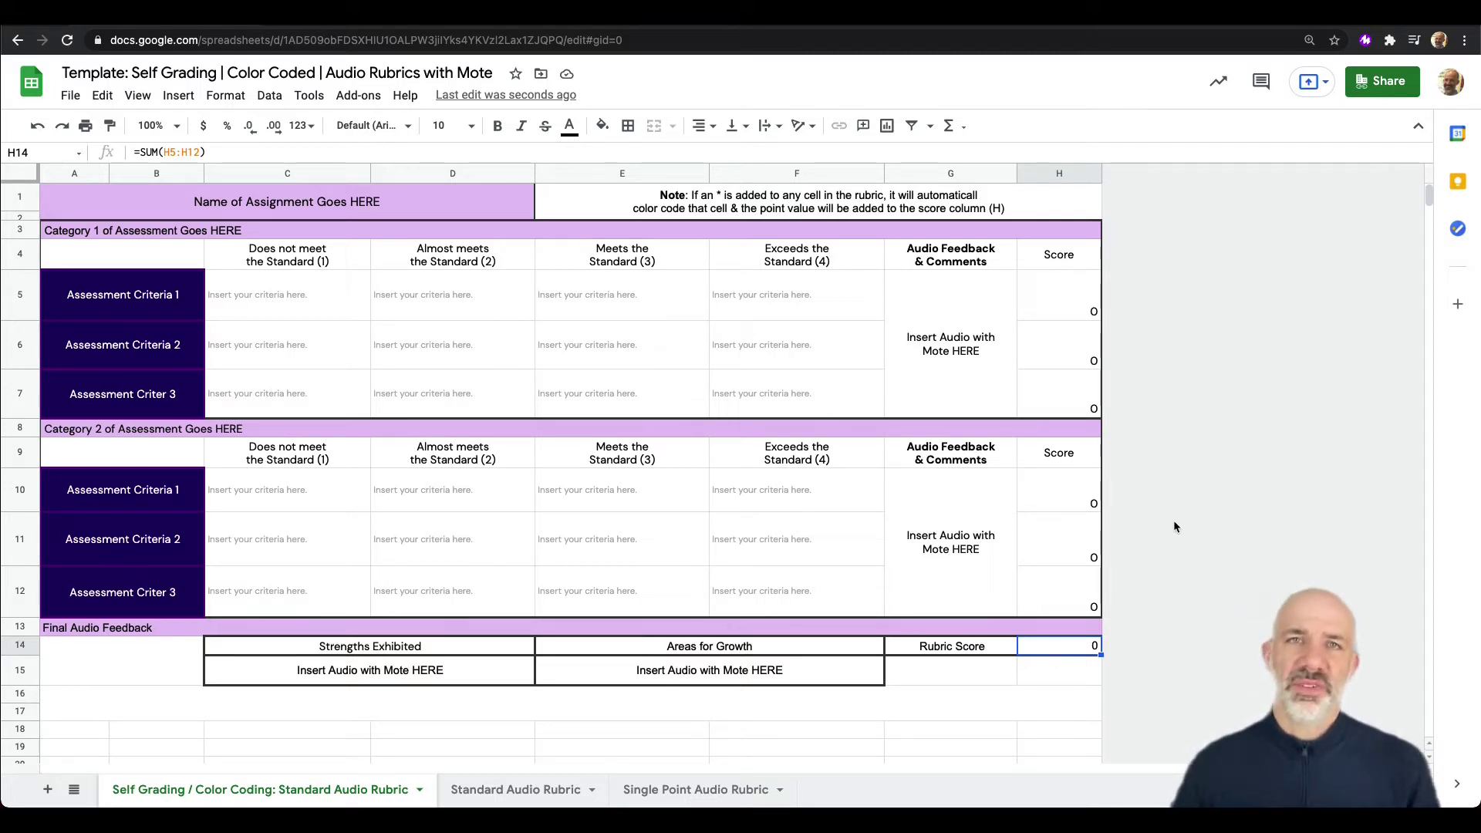
- Select the Category 1 audio feedback cell G5:G7 and record a Mote voice note for it
{"action": "left_click", "coordinate": [955, 330]}
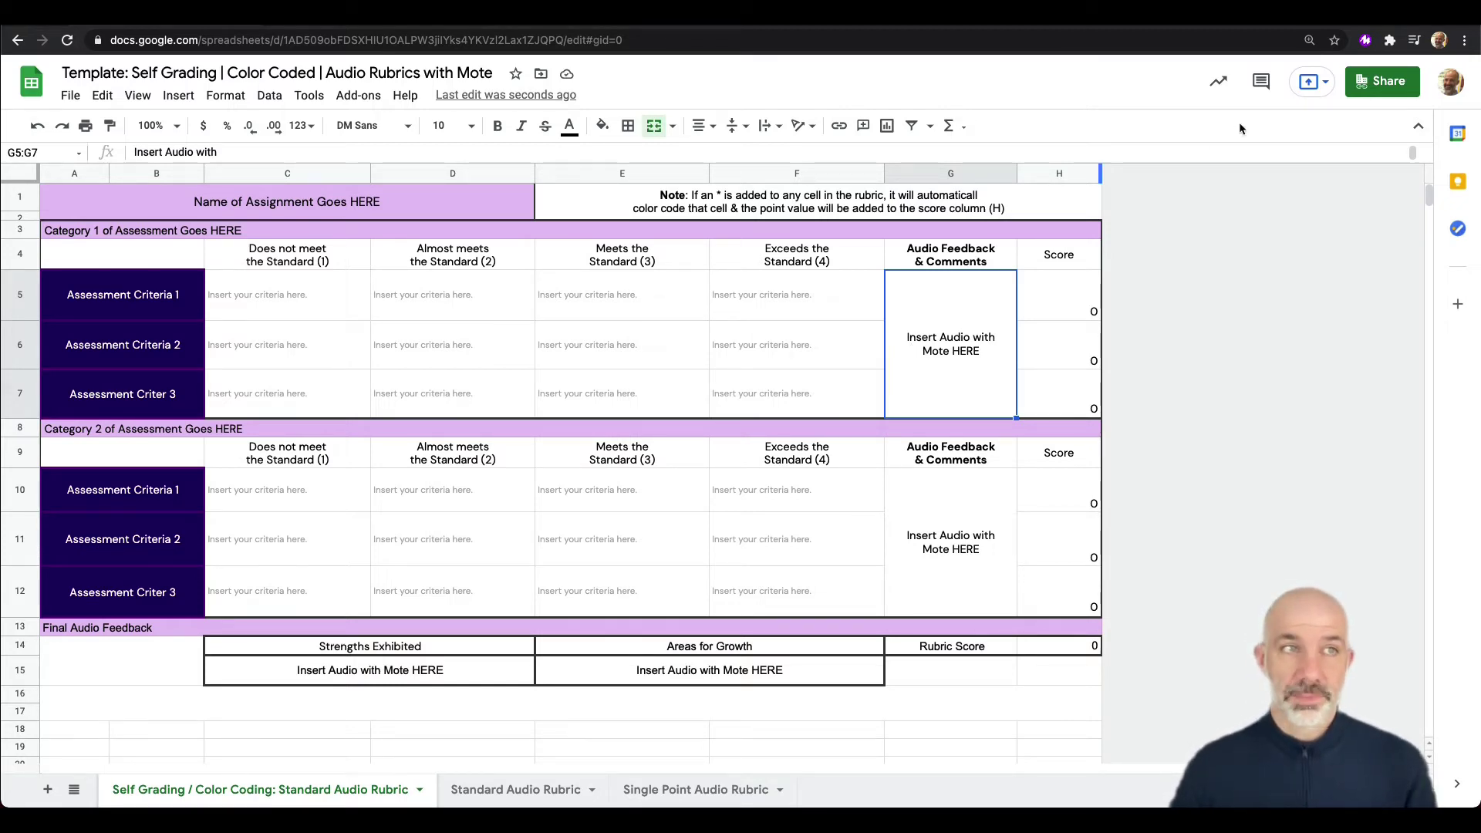
{"action": "left_click", "coordinate": [1365, 41]}
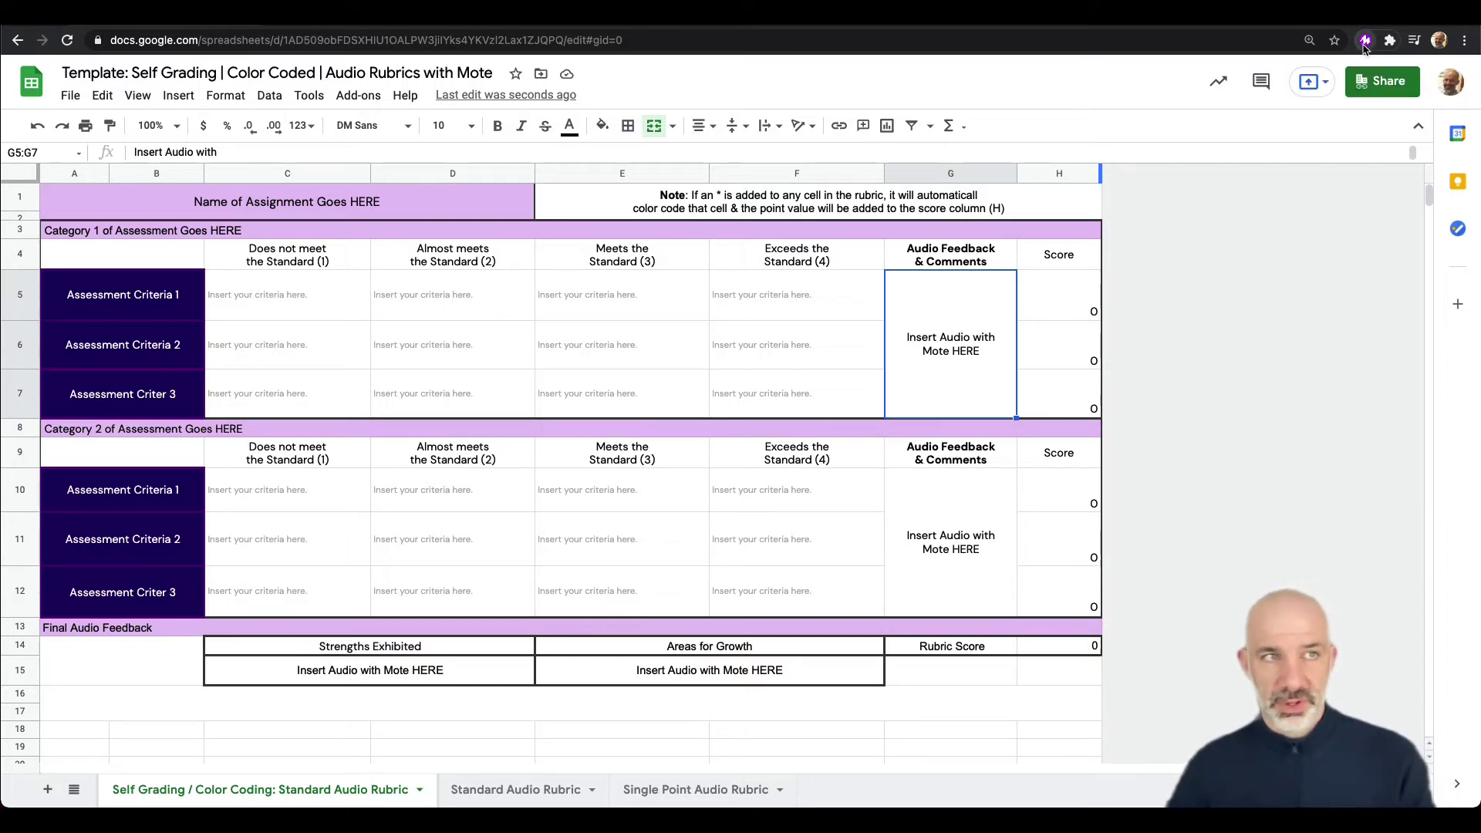
{"action": "left_click", "coordinate": [1343, 82]}
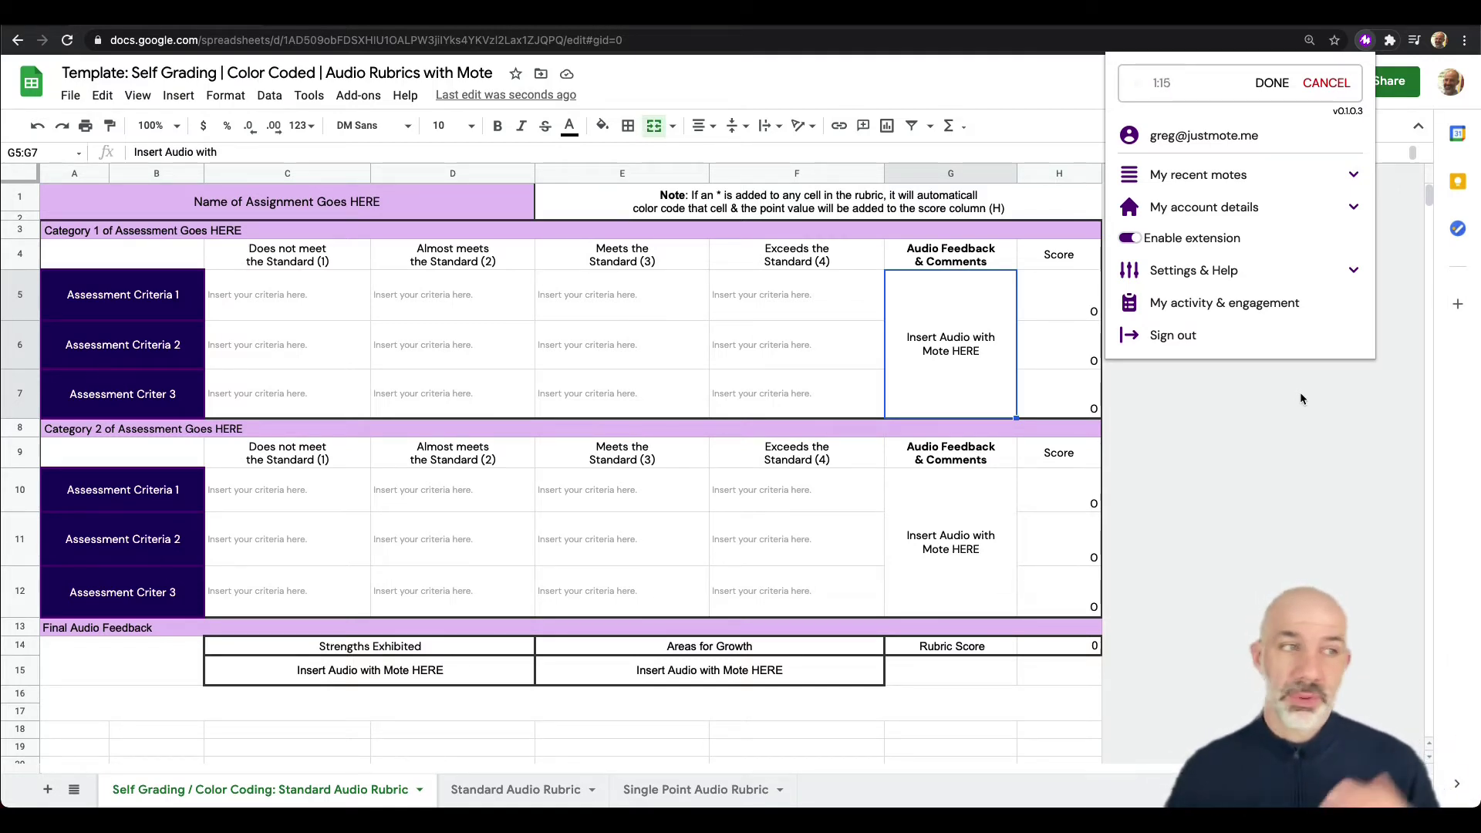
{"action": "left_click", "coordinate": [1273, 85]}
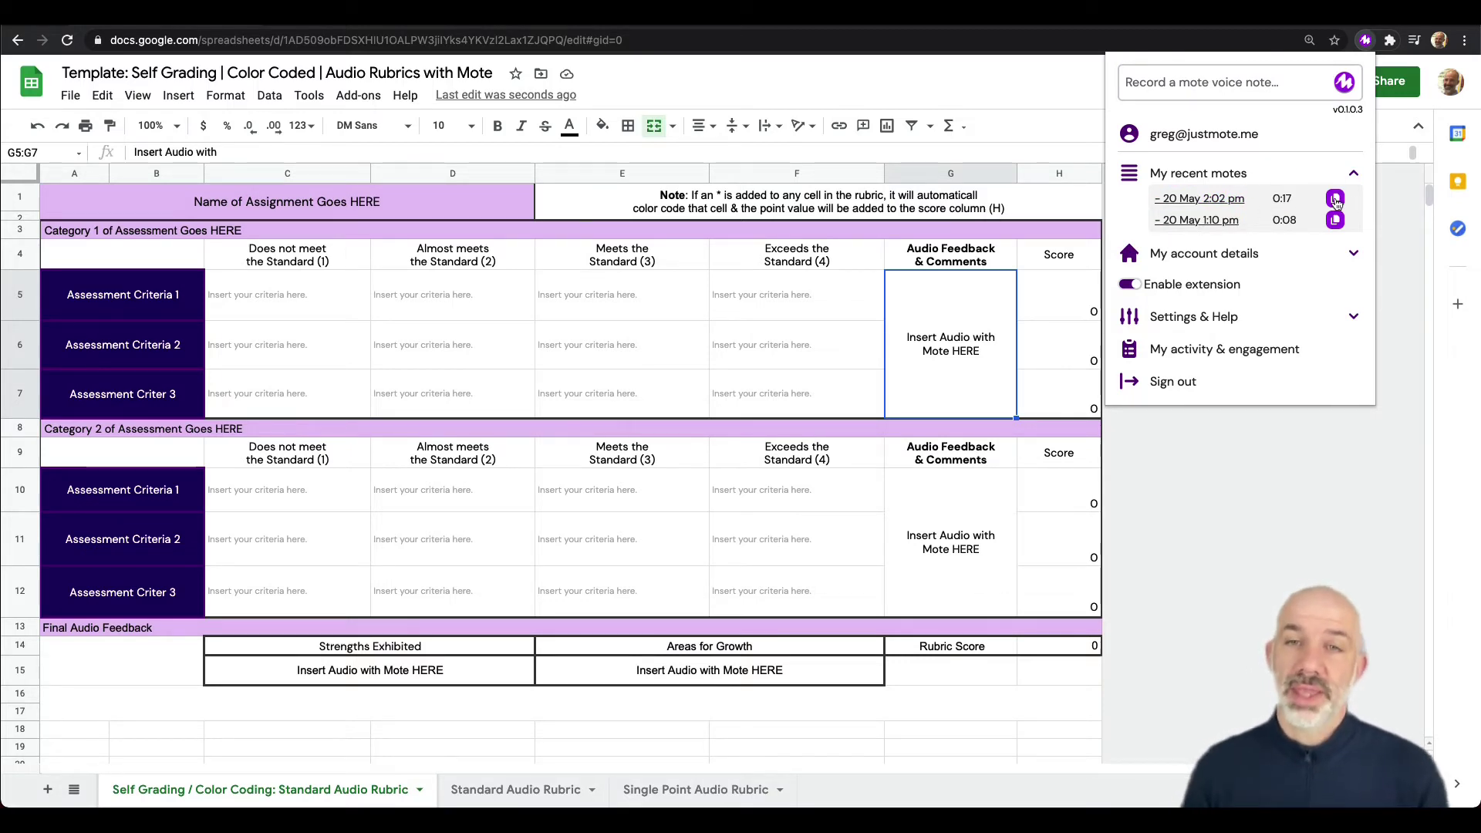
- Copy the newest mote's link, paste it into the Category 1 audio feedback cell and bring up its audio preview
{"action": "left_click", "coordinate": [1335, 200]}
{"action": "key", "text": "ctrl+v"}
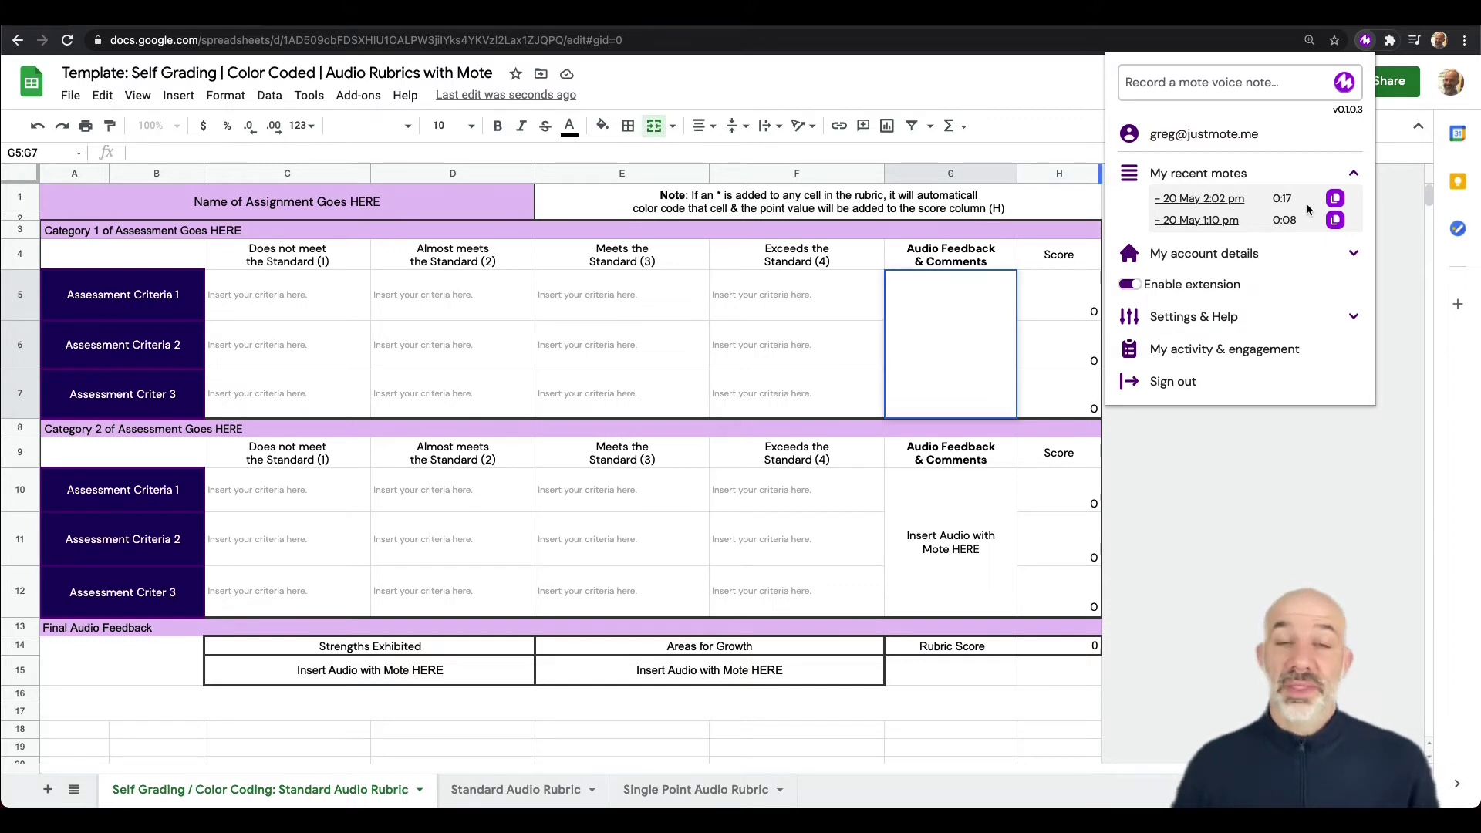
{"action": "left_click", "coordinate": [954, 317]}
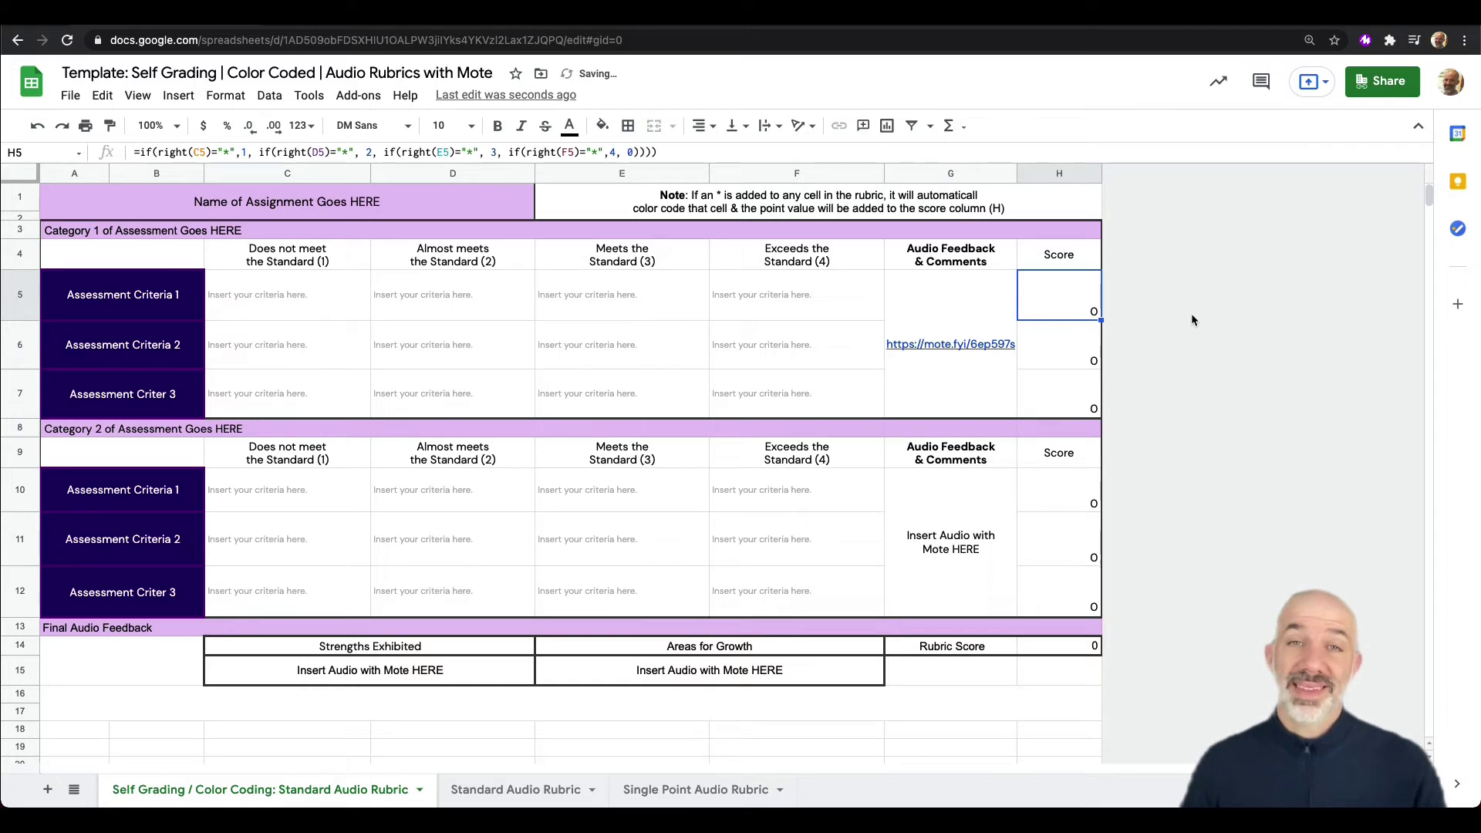
{"action": "mouse_move", "coordinate": [1000, 342]}
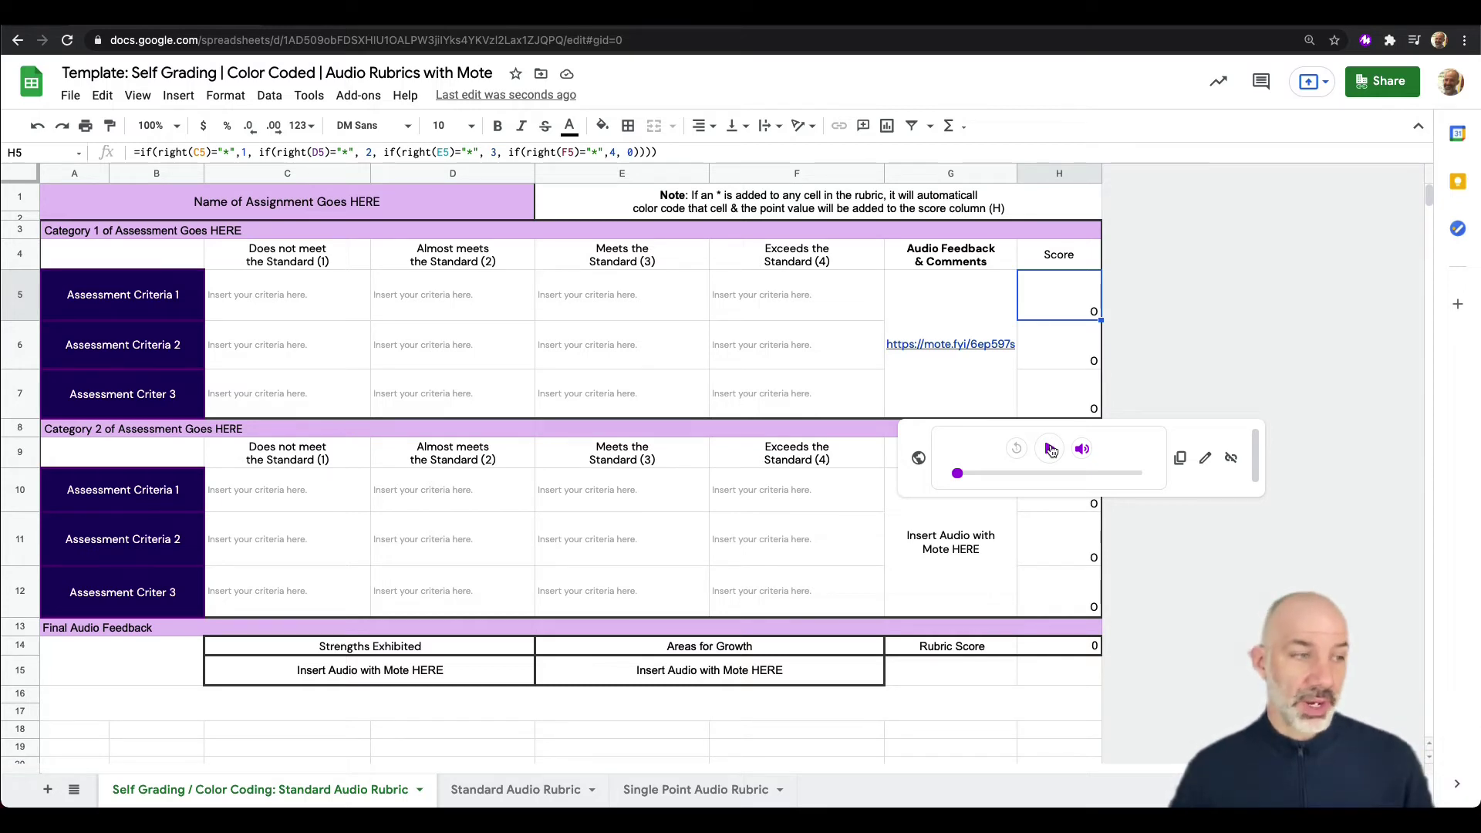
- Select the Areas for Growth audio cell in the Final Audio Feedback section and record another Mote voice note
{"action": "left_click", "coordinate": [482, 670]}
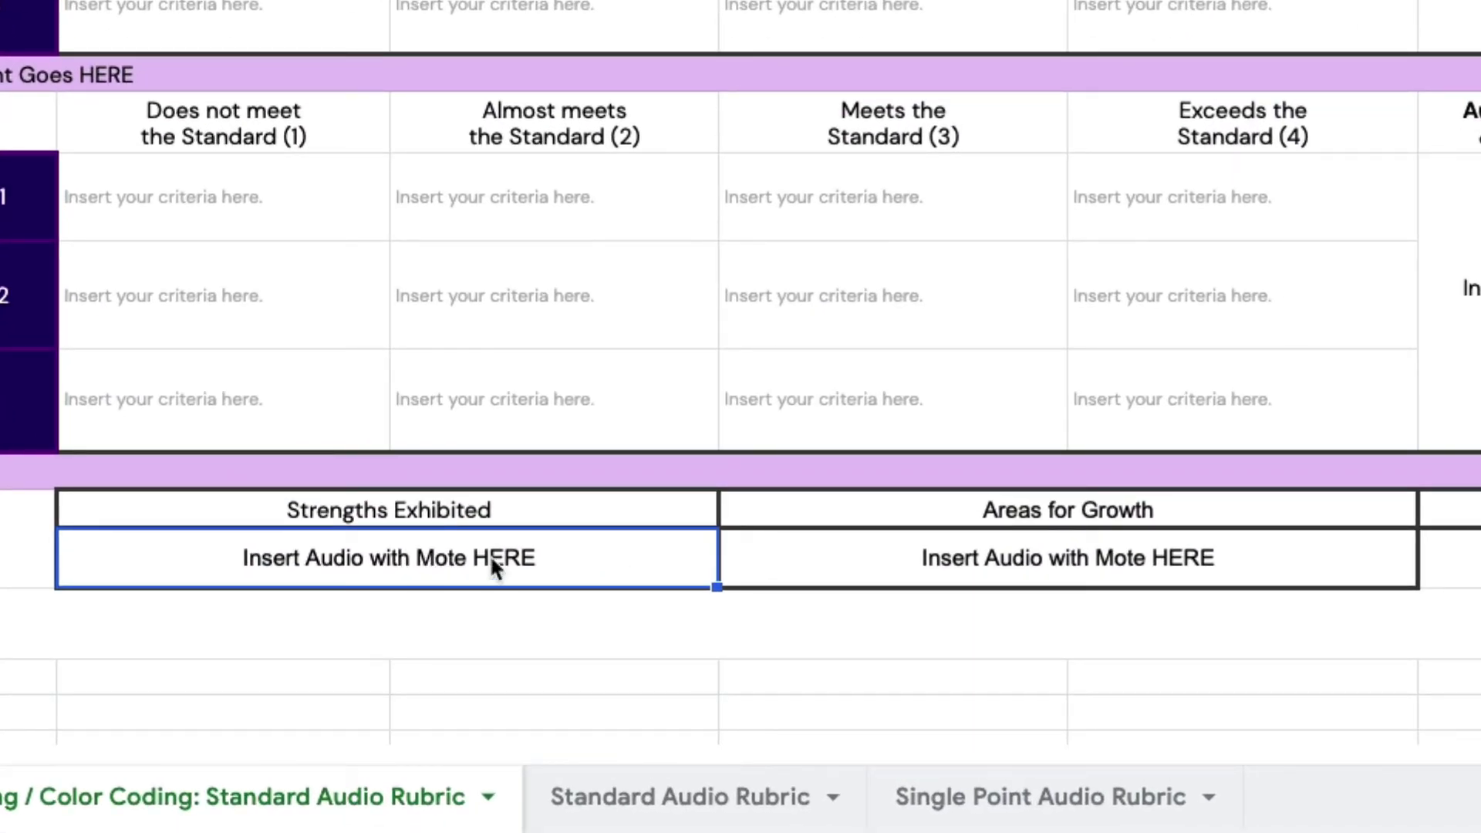
{"action": "left_click", "coordinate": [413, 512]}
{"action": "left_click", "coordinate": [411, 552]}
{"action": "left_click", "coordinate": [1019, 570]}
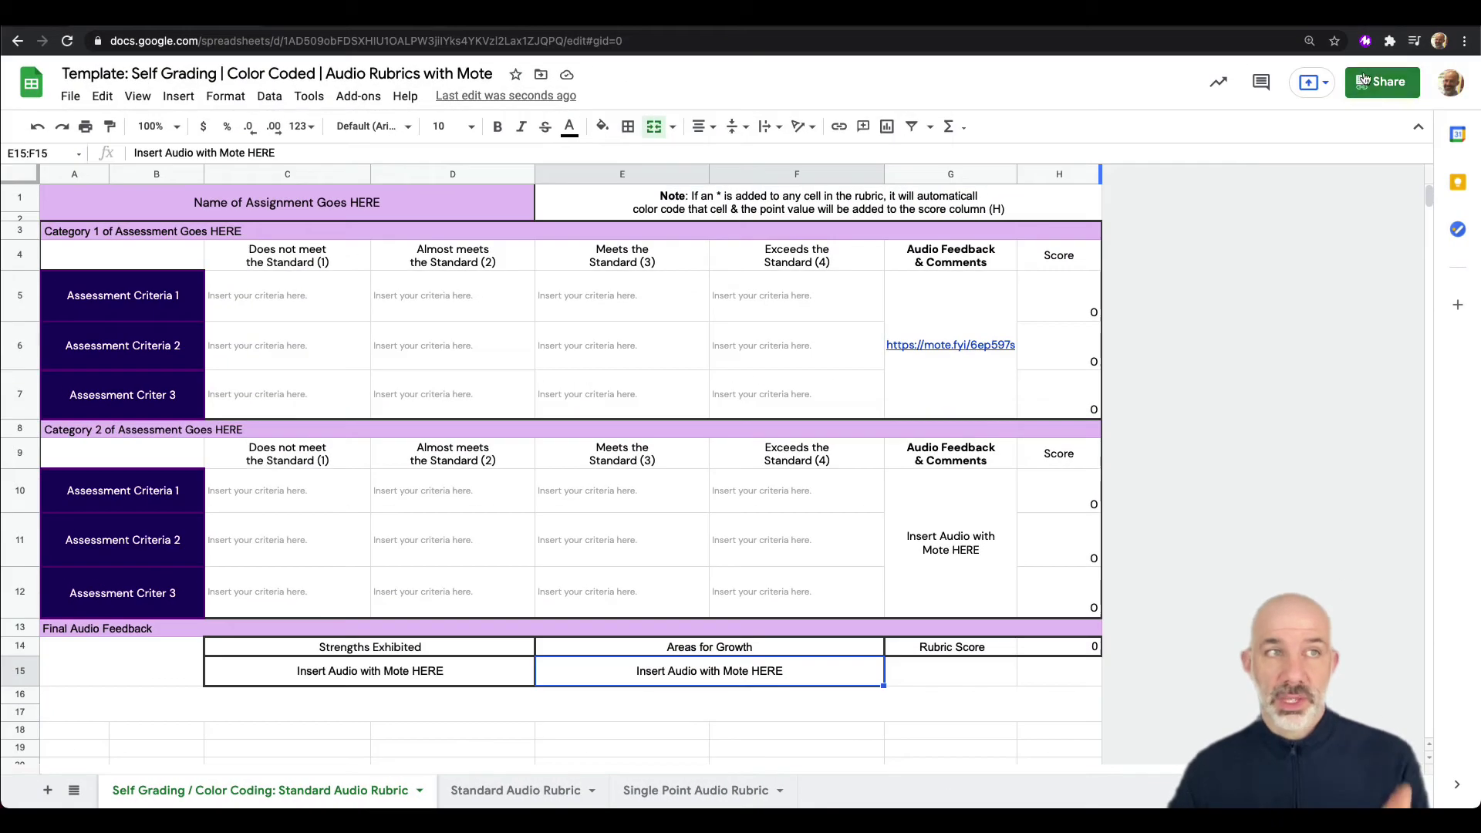
{"action": "left_click", "coordinate": [1365, 41]}
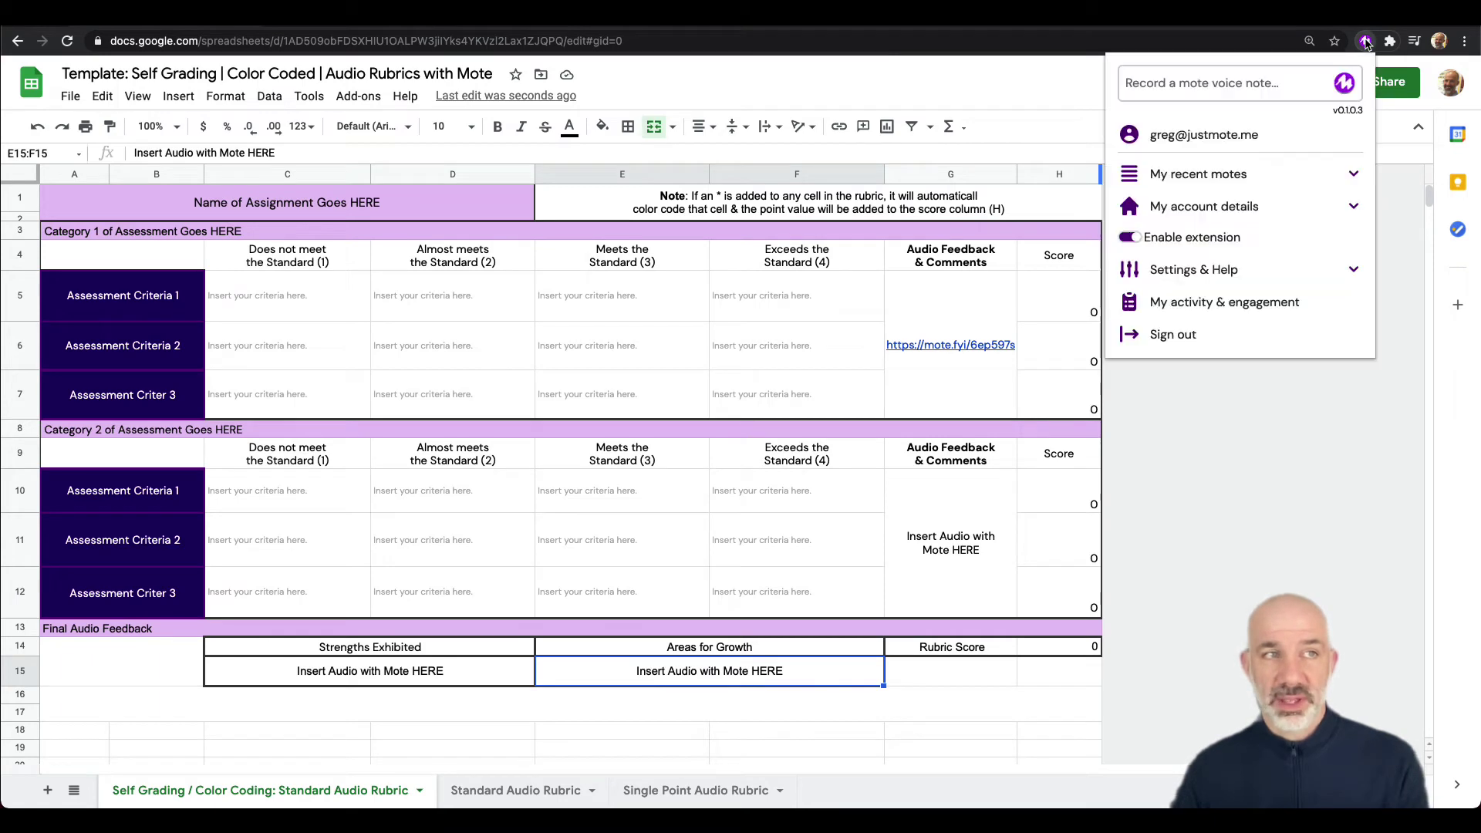
{"action": "left_click", "coordinate": [1344, 85]}
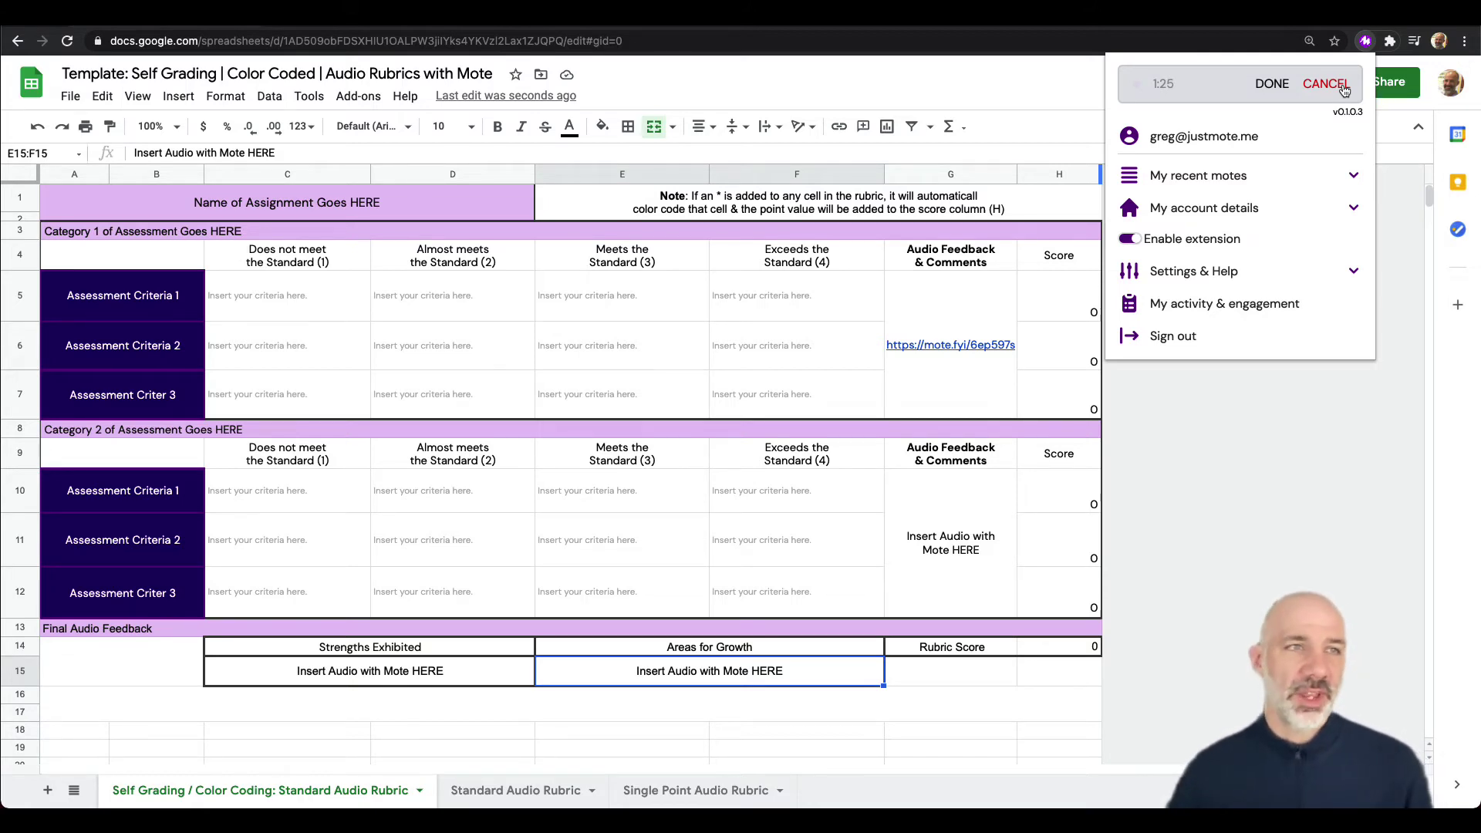
{"action": "left_click", "coordinate": [1271, 83]}
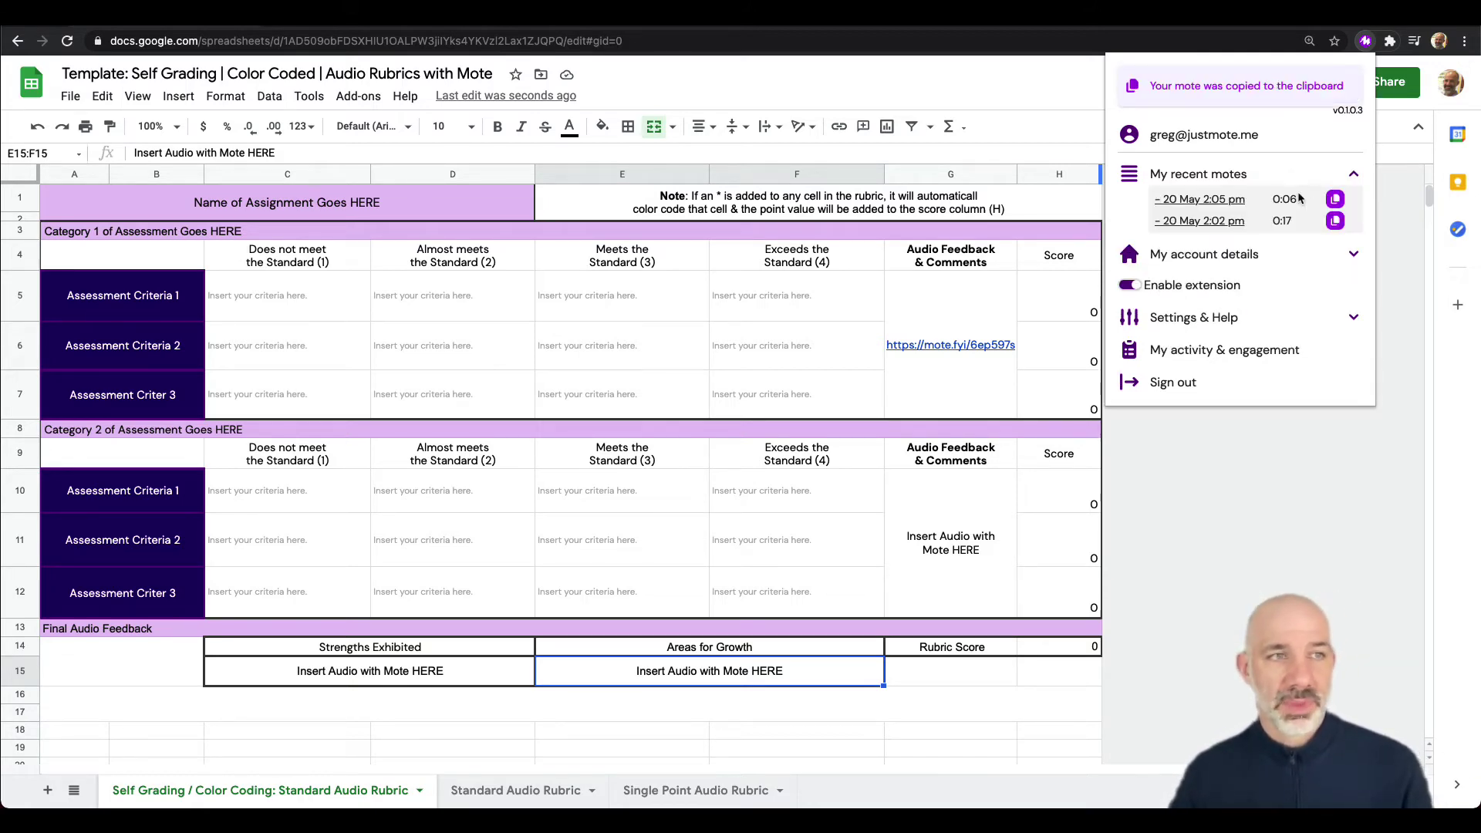
- Replace the placeholder in the Category 2 audio feedback cell G10:G12 with the copied mote link and bring up its audio preview
{"action": "left_click", "coordinate": [938, 525]}
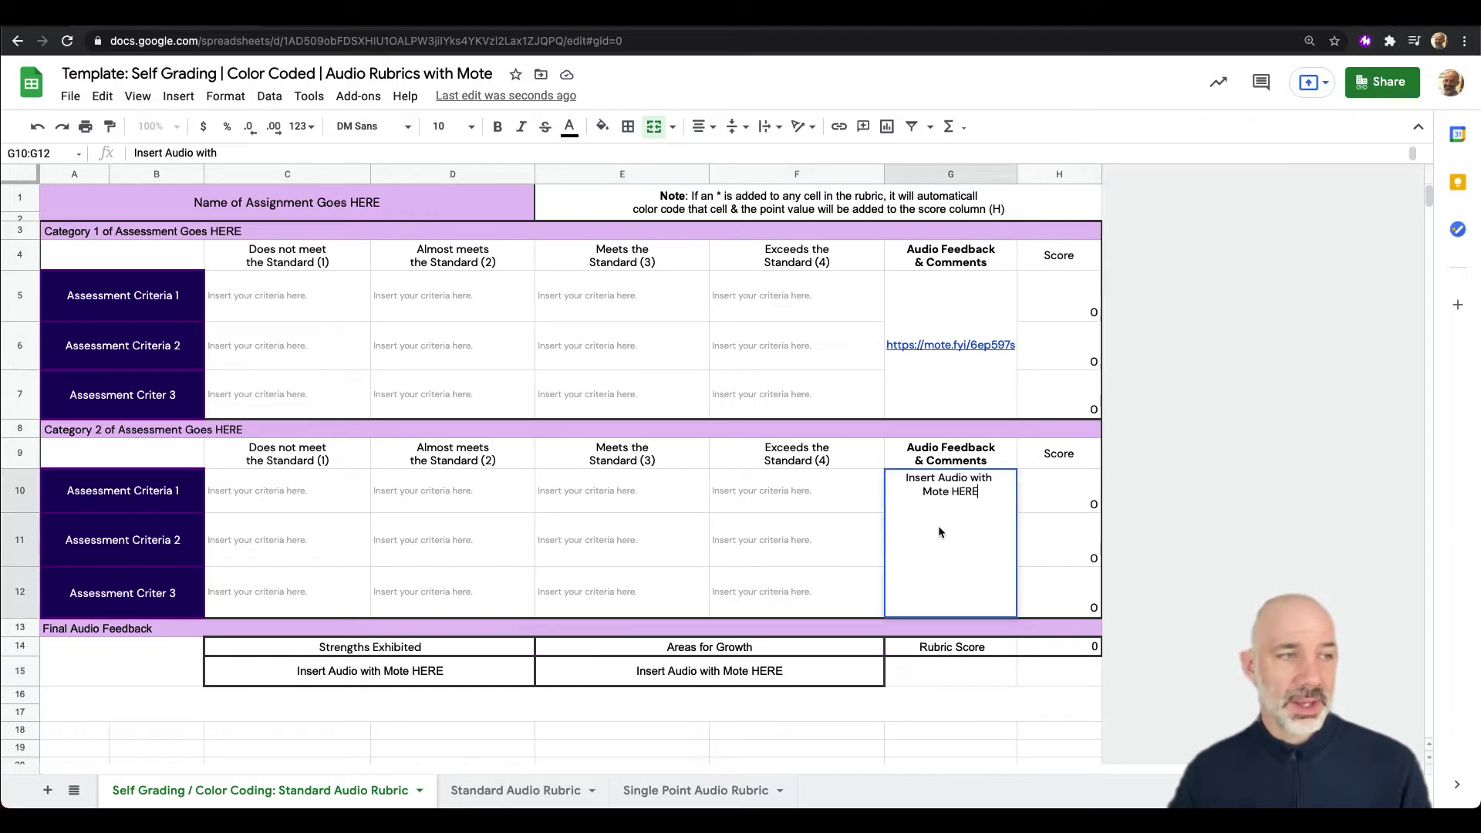
{"action": "double_click", "coordinate": [917, 481]}
{"action": "key", "text": "ctrl+a"}
{"action": "key", "text": "BackSpace"}
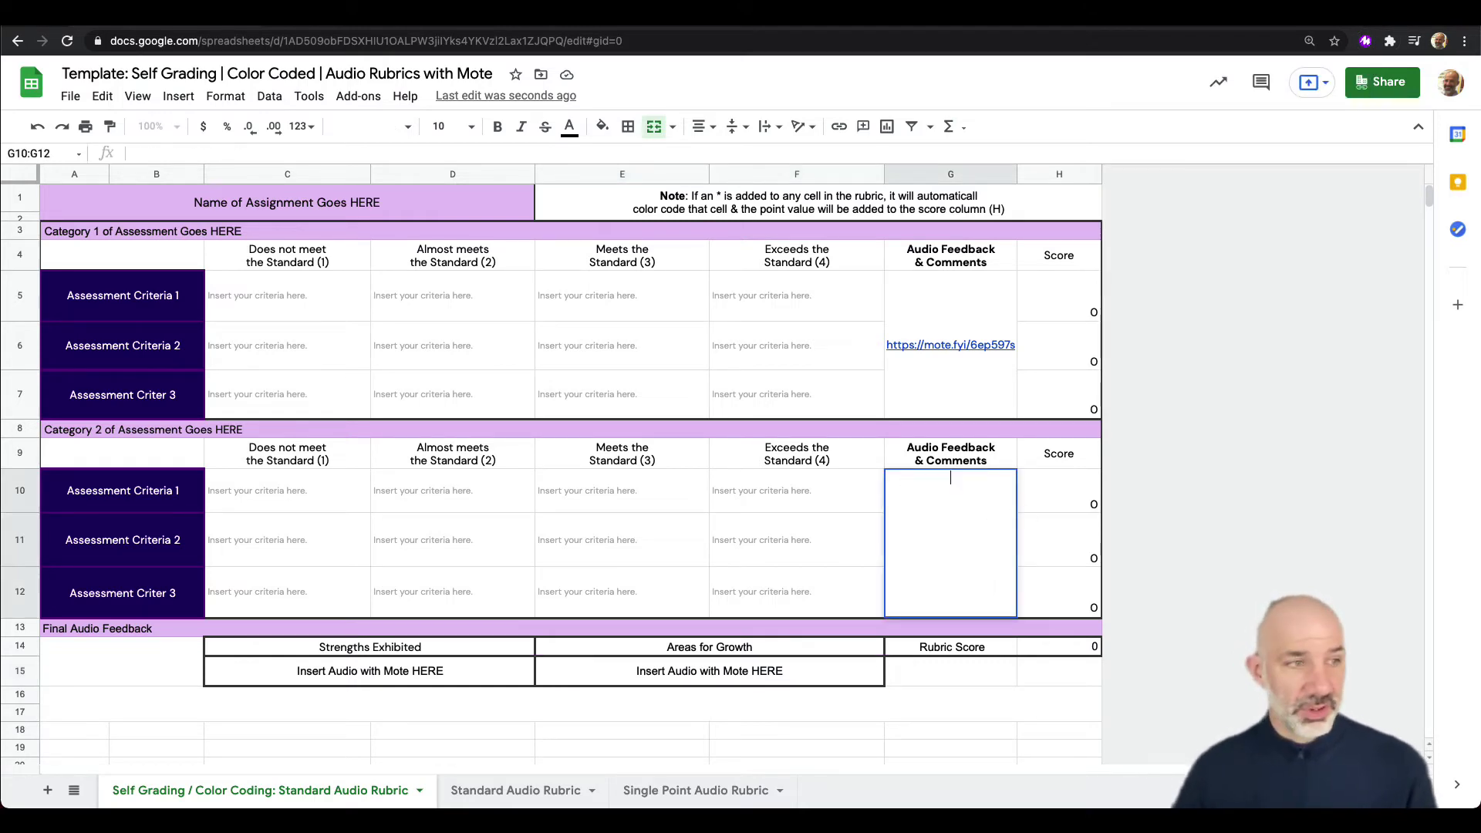
{"action": "key", "text": "ctrl+v"}
{"action": "key", "text": "Return"}
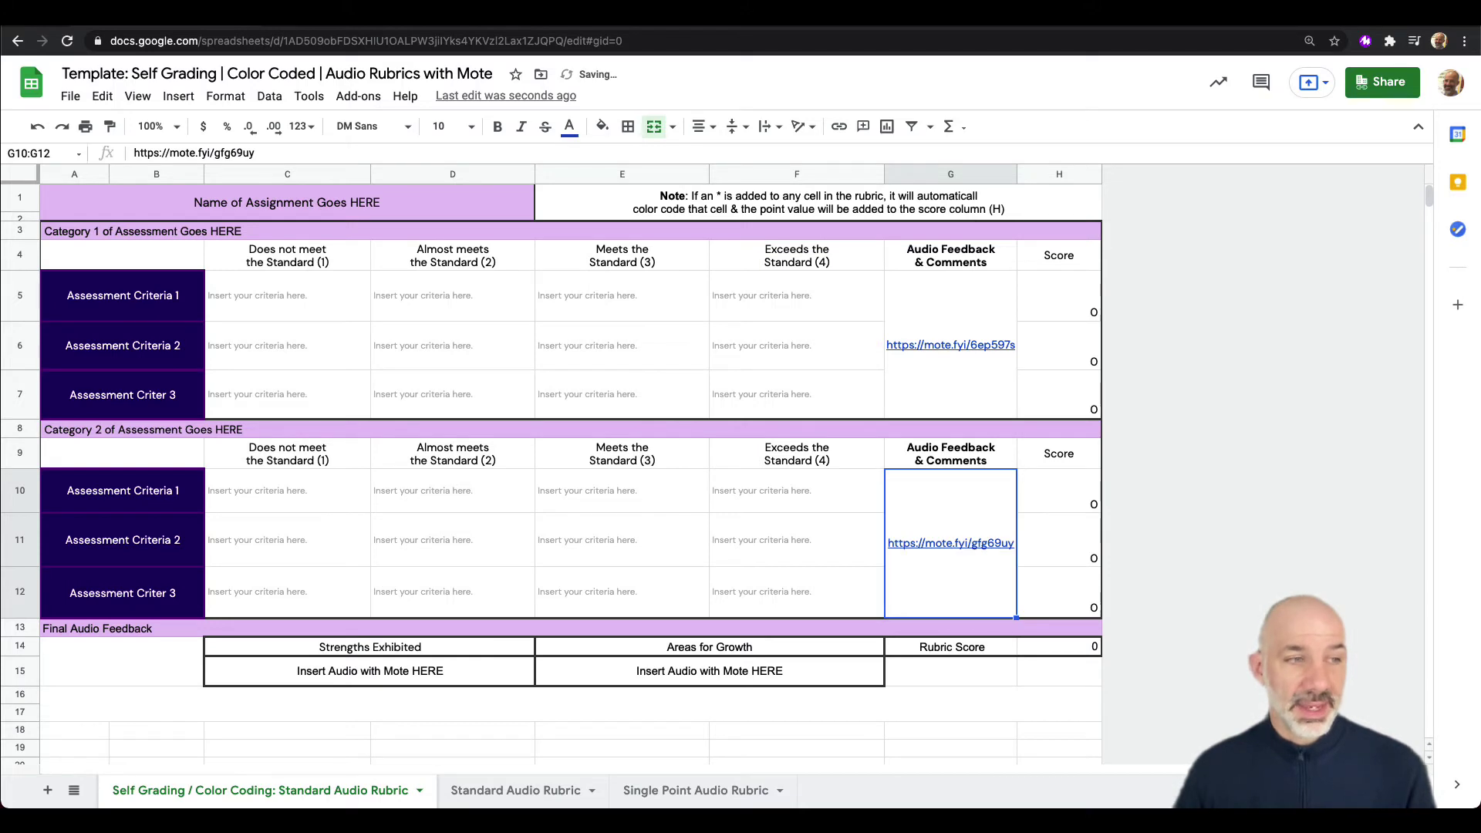
{"action": "left_click", "coordinate": [1260, 530]}
{"action": "left_click", "coordinate": [968, 547]}
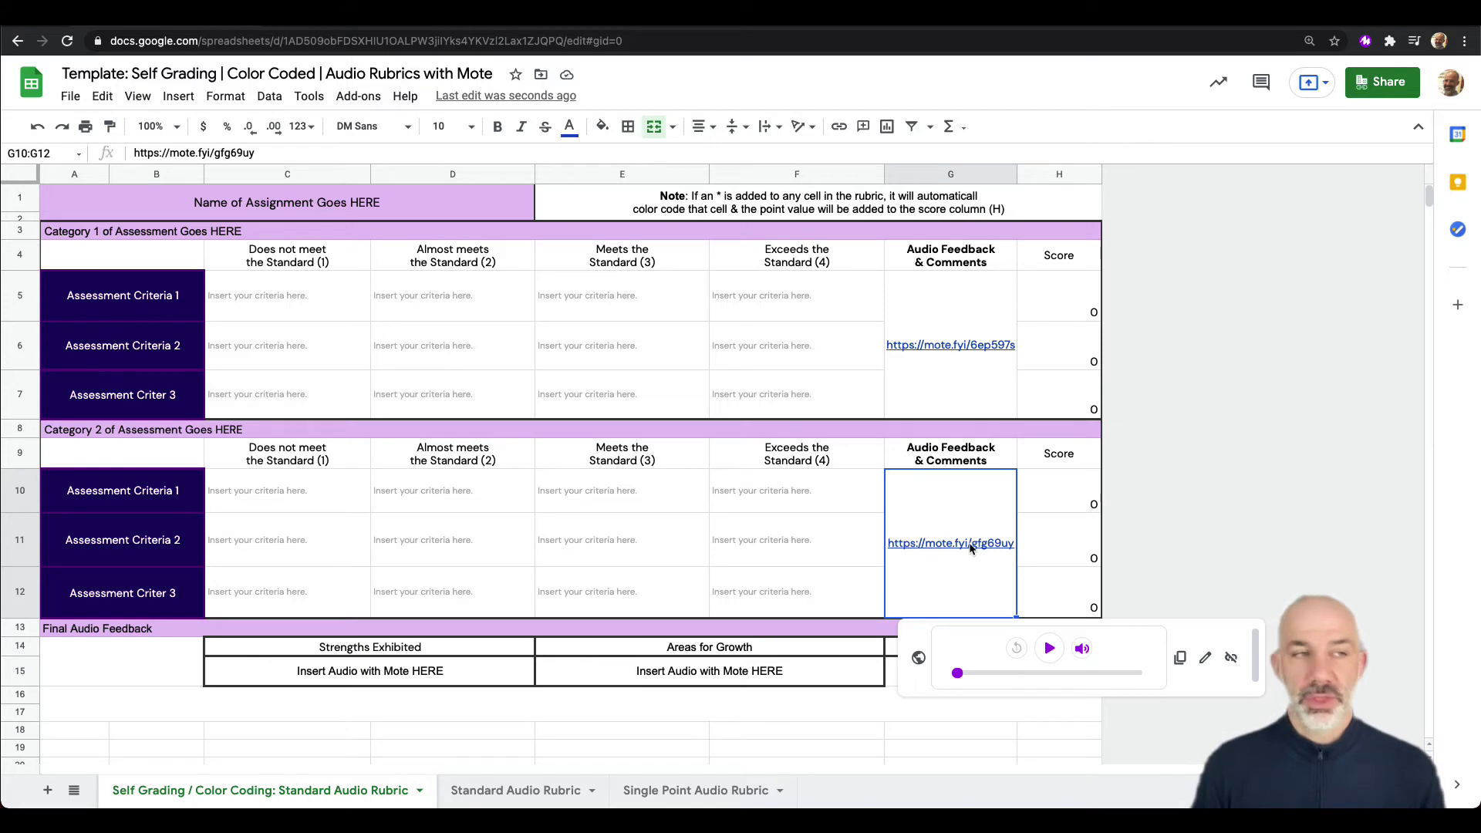
{"action": "left_click", "coordinate": [1064, 397]}
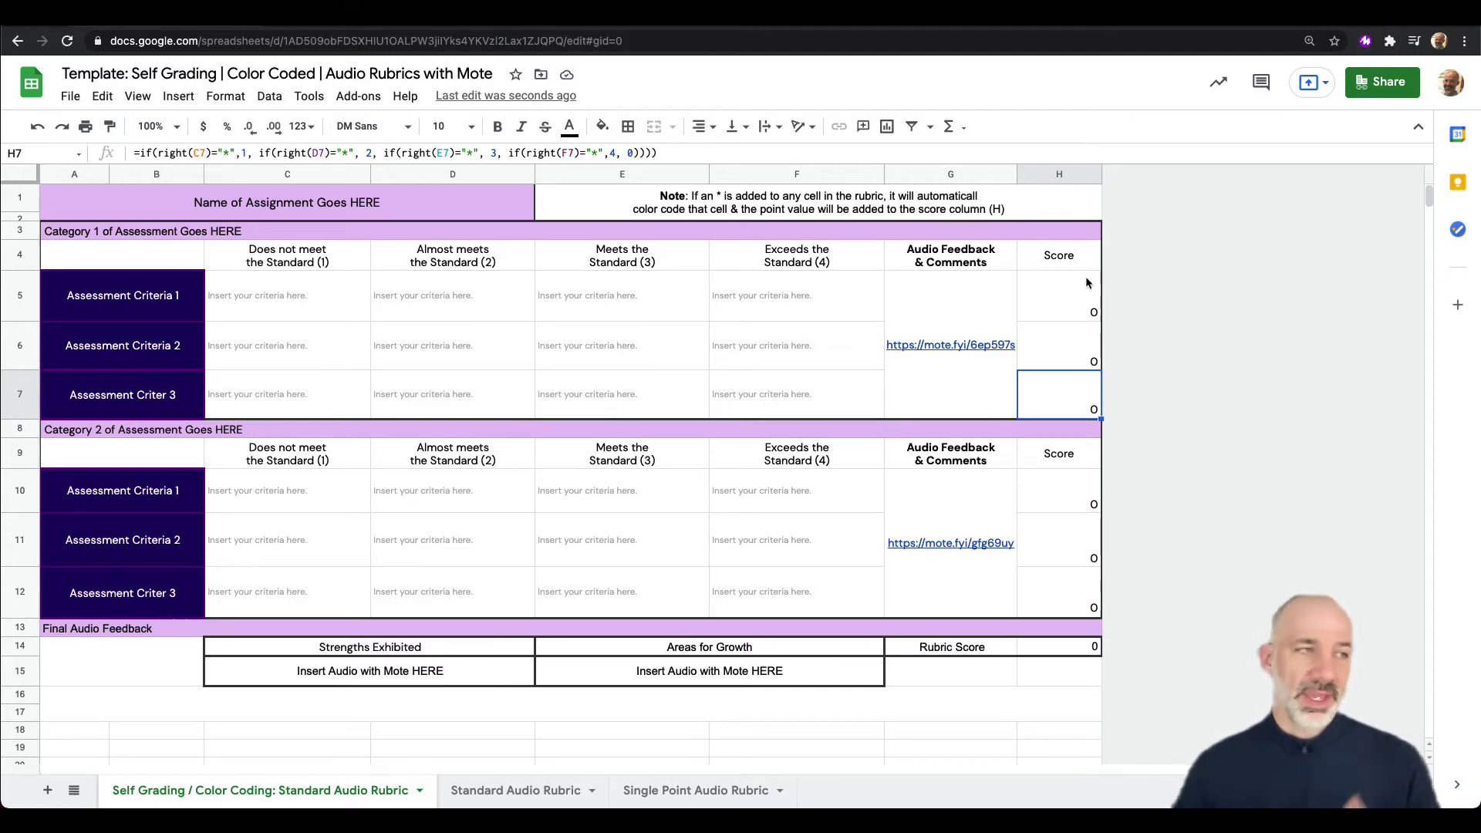
{"action": "left_click", "coordinate": [611, 310]}
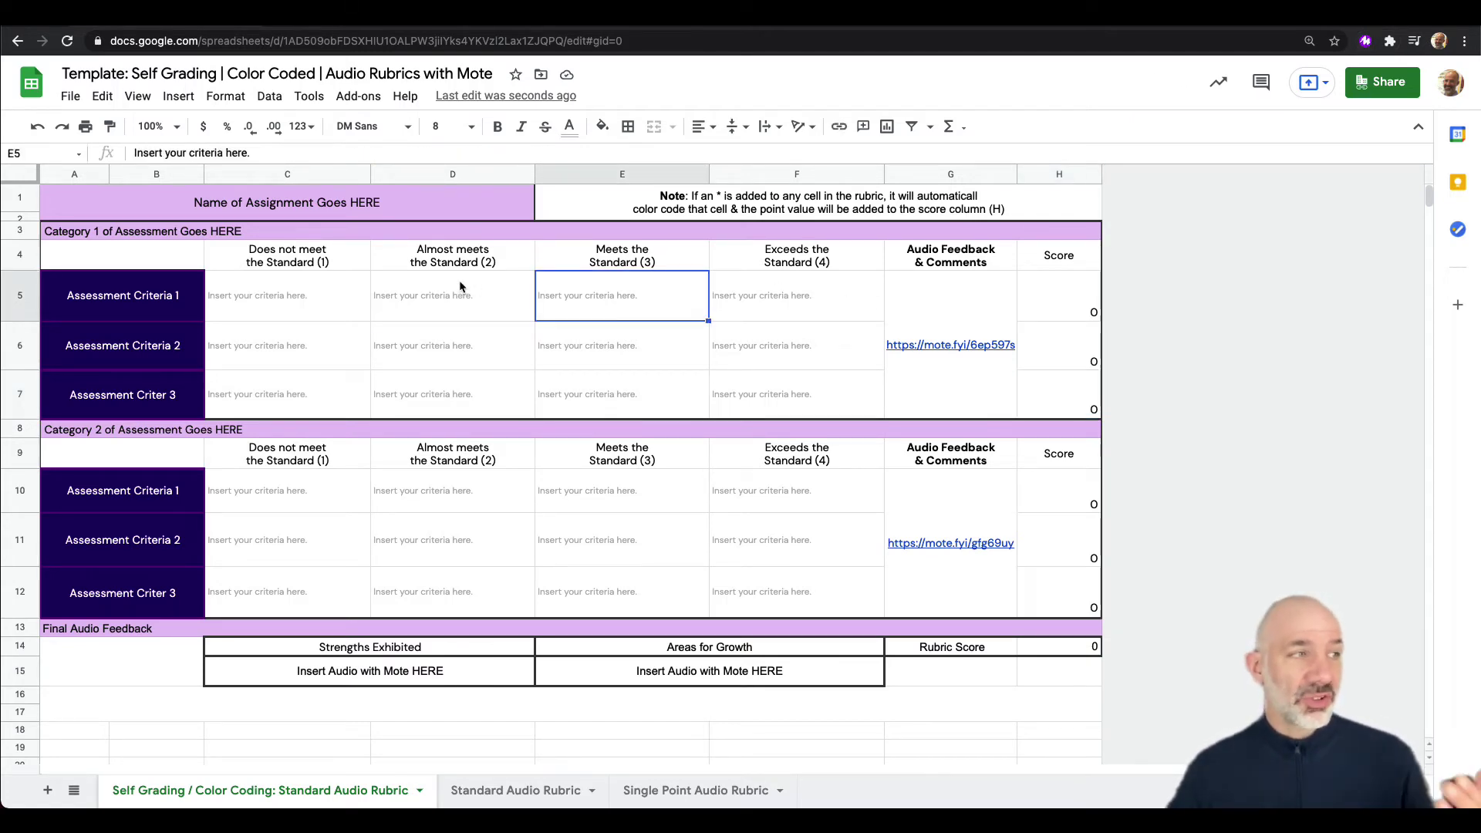
{"action": "left_click", "coordinate": [460, 281]}
{"action": "left_click", "coordinate": [336, 296]}
{"action": "left_click", "coordinate": [318, 340]}
{"action": "left_click", "coordinate": [414, 354]}
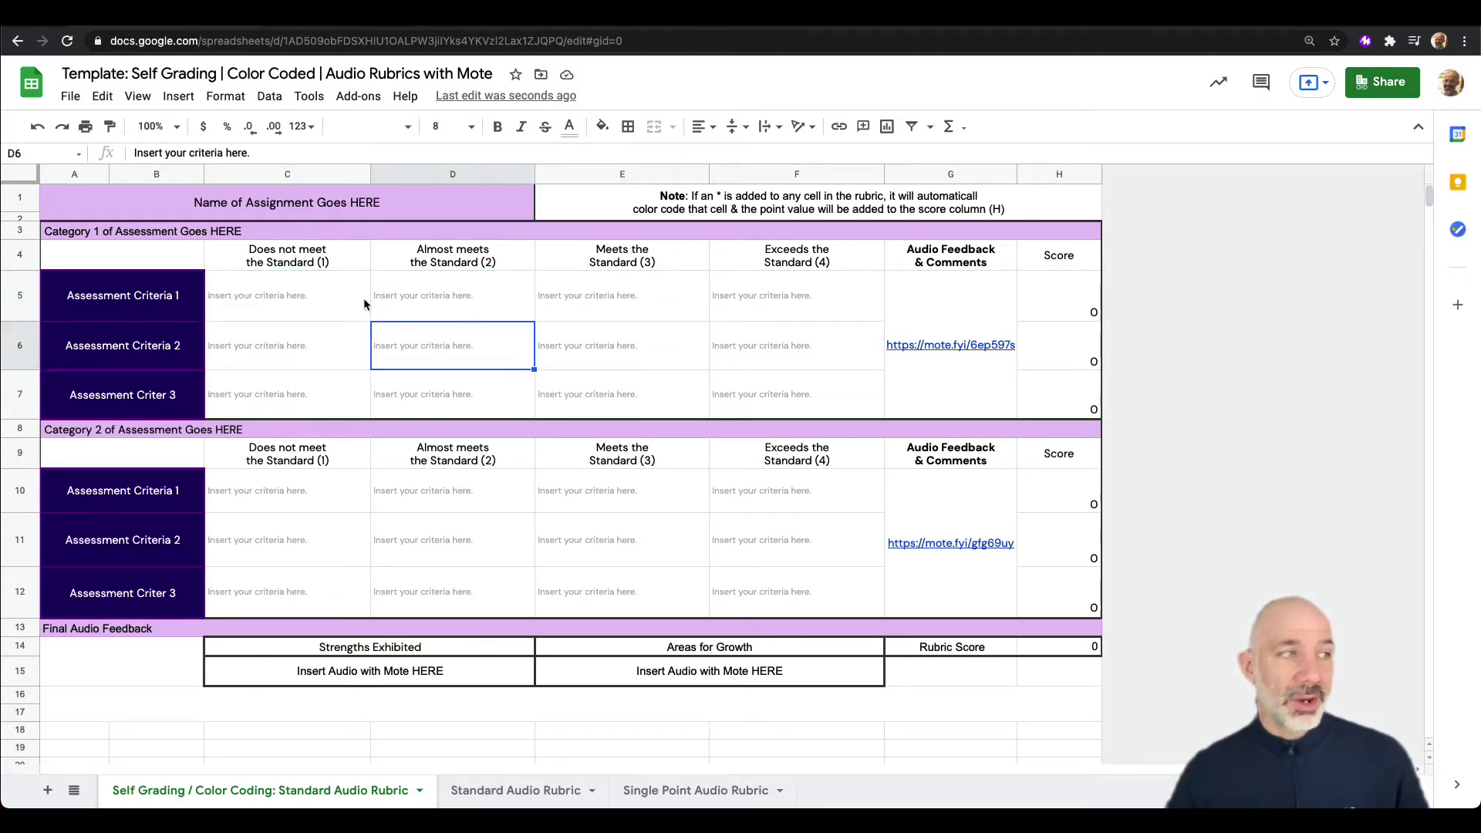
- Append an asterisk to the Exceeds the Standard (4) criteria in F5 for Category 1, Assessment Criteria 1
{"action": "left_click", "coordinate": [749, 293]}
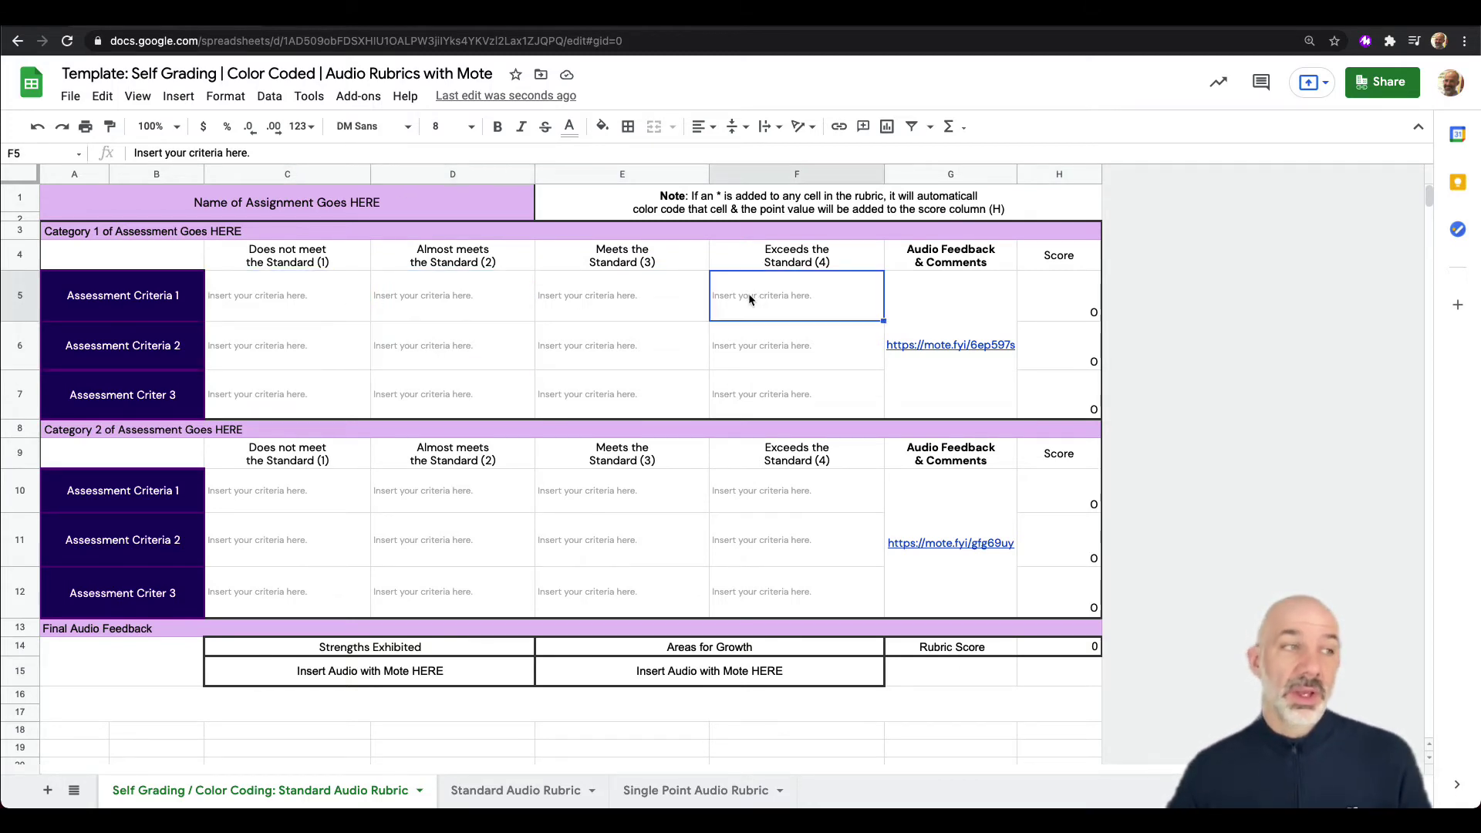
{"action": "double_click", "coordinate": [755, 290]}
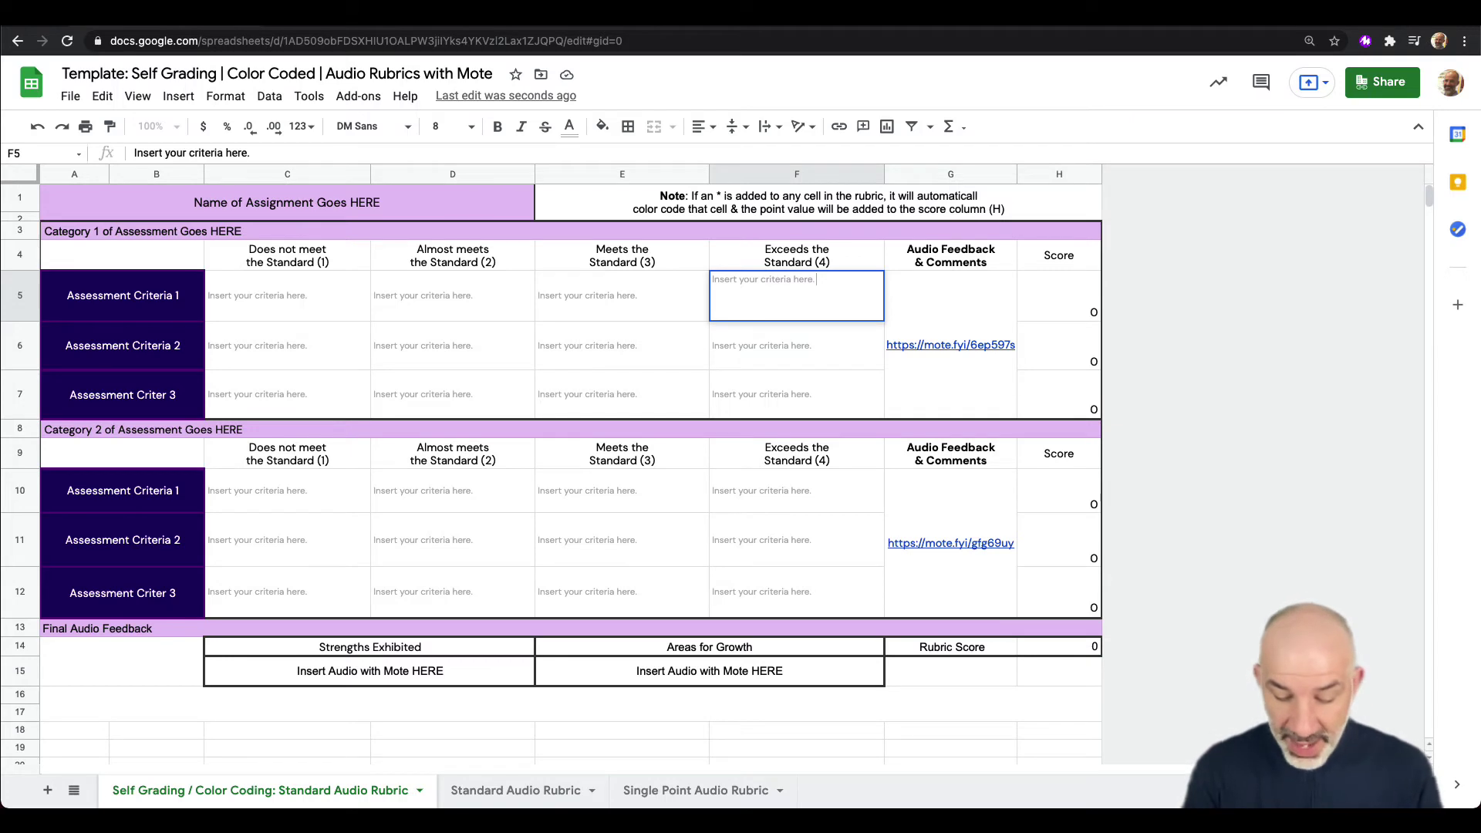
{"action": "key", "text": "Return"}
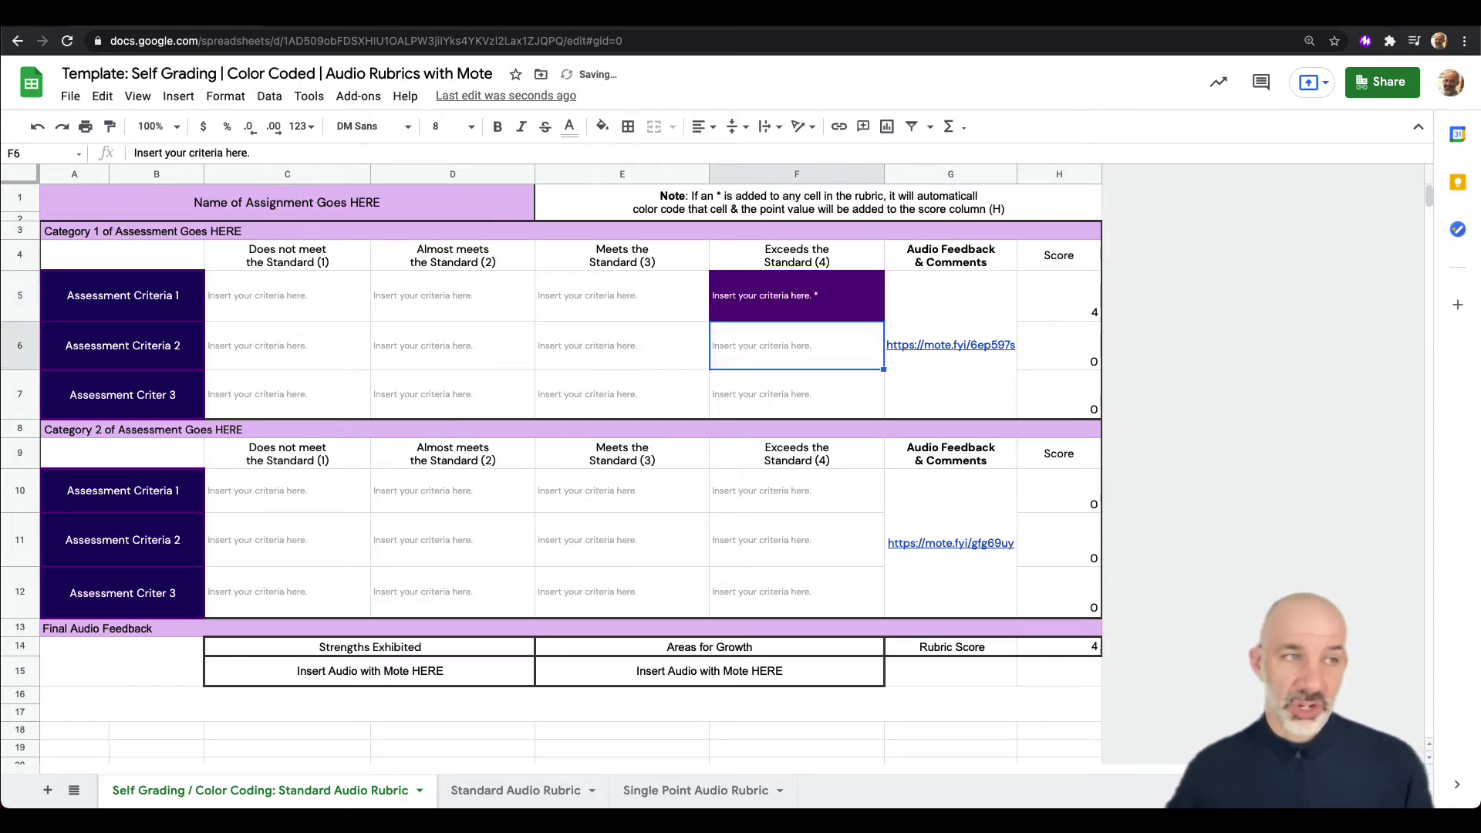
- Add a comment containing a recorded Mote voice note to the asterisked criteria cell F5
{"action": "left_click", "coordinate": [807, 318]}
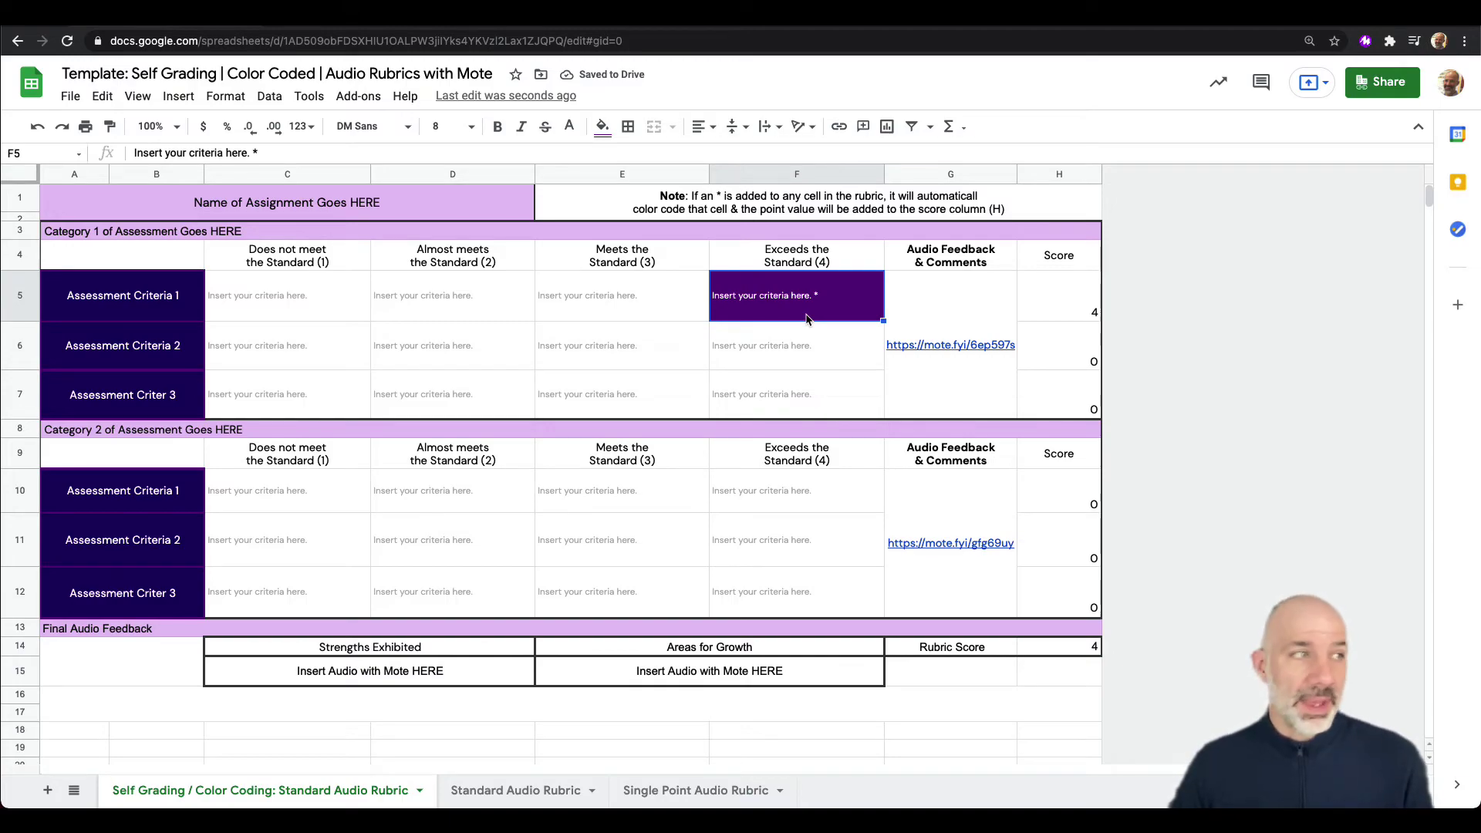
{"action": "left_click", "coordinate": [181, 96]}
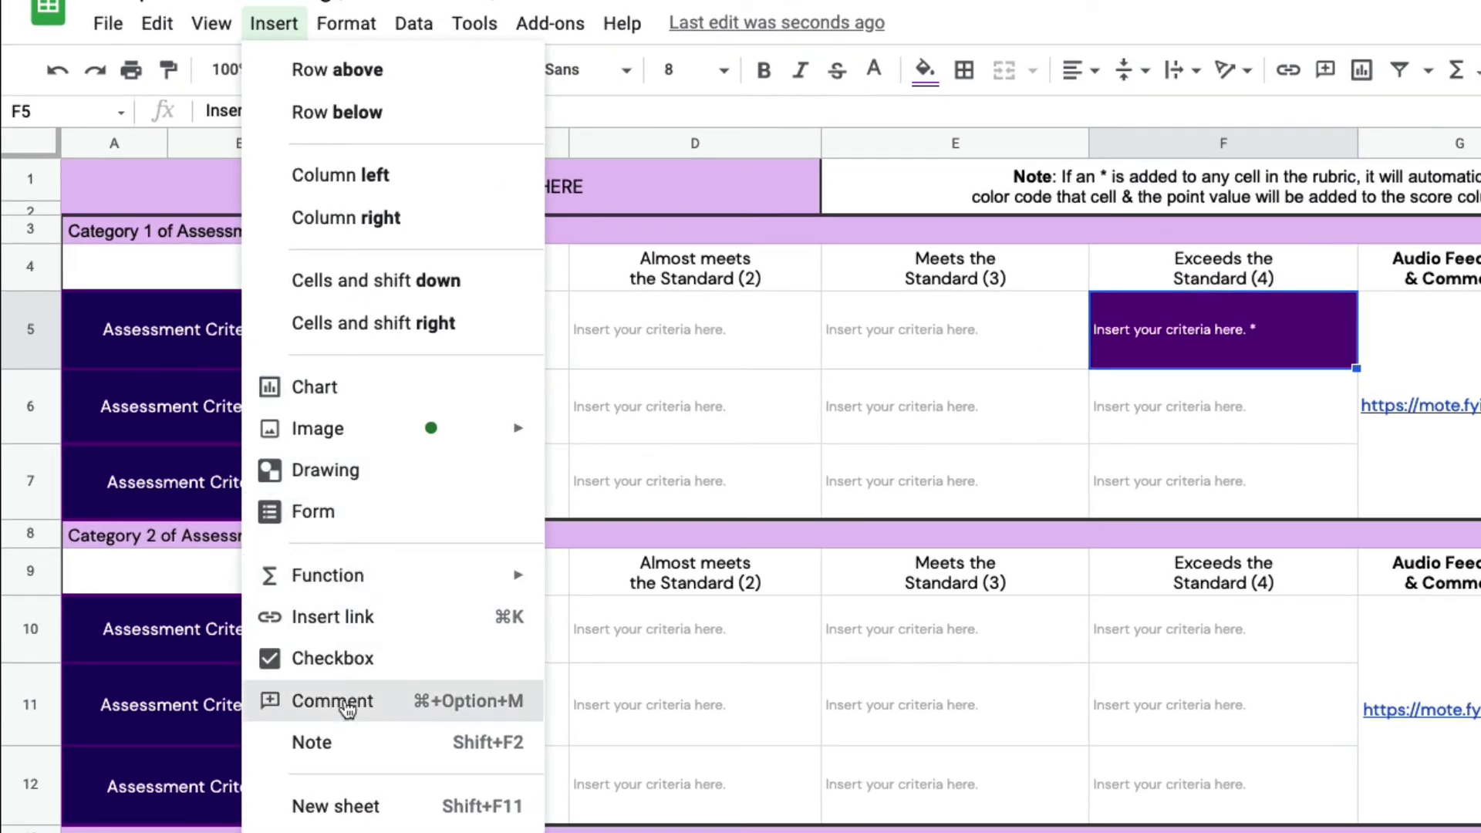
{"action": "left_click", "coordinate": [347, 708]}
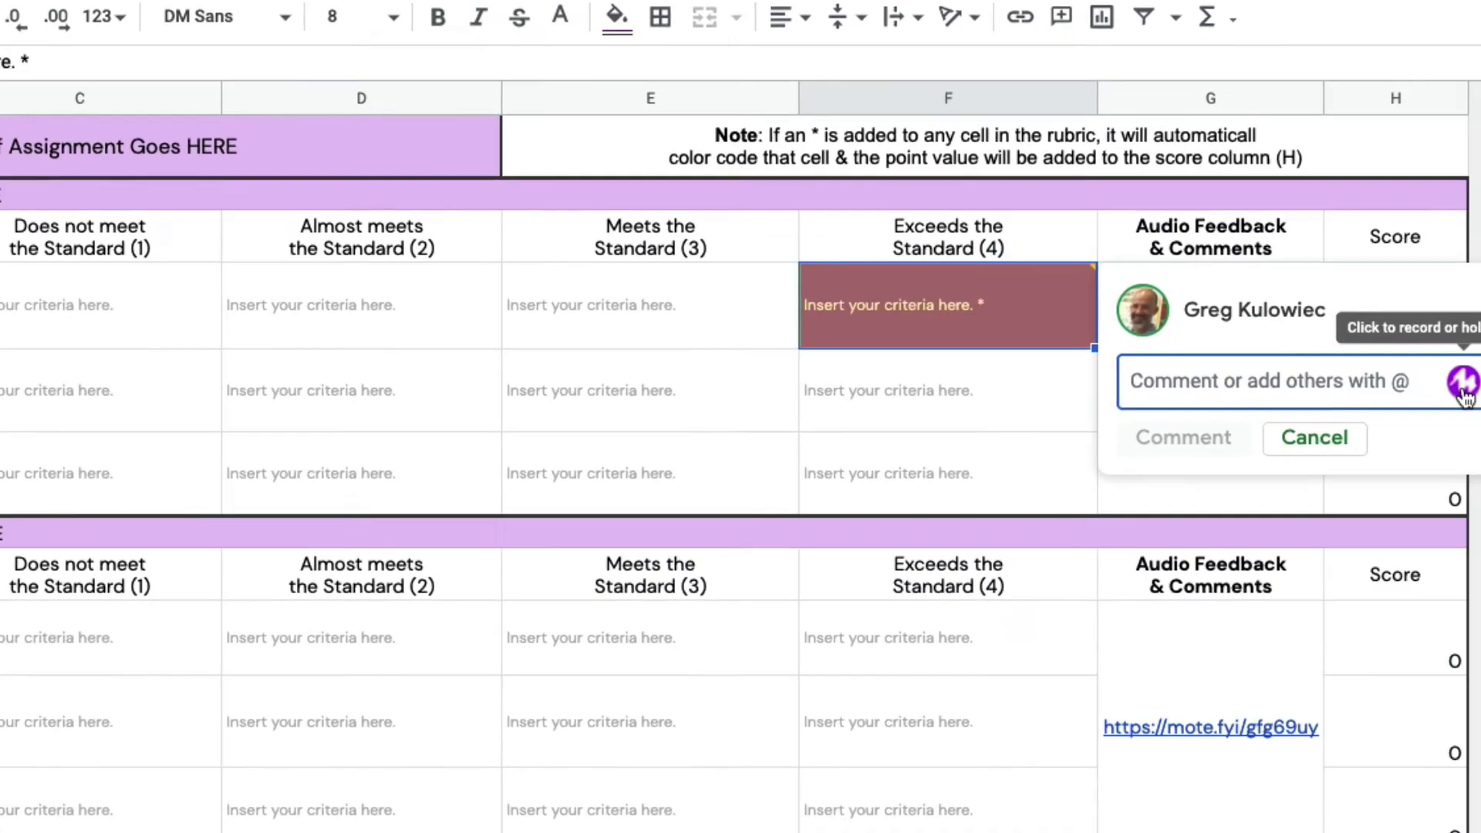
{"action": "left_click", "coordinate": [1464, 385]}
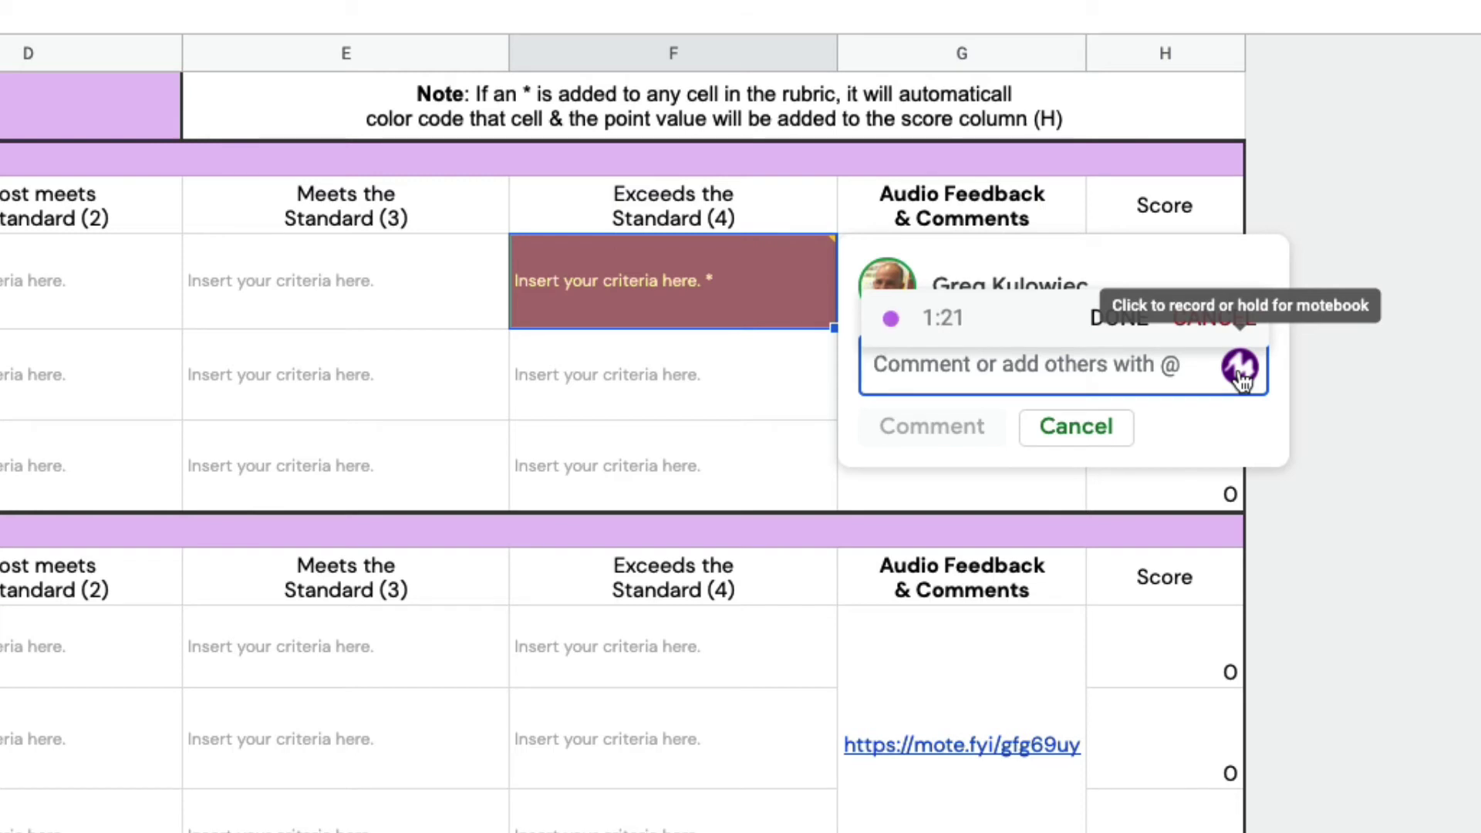
{"action": "left_click", "coordinate": [1122, 322]}
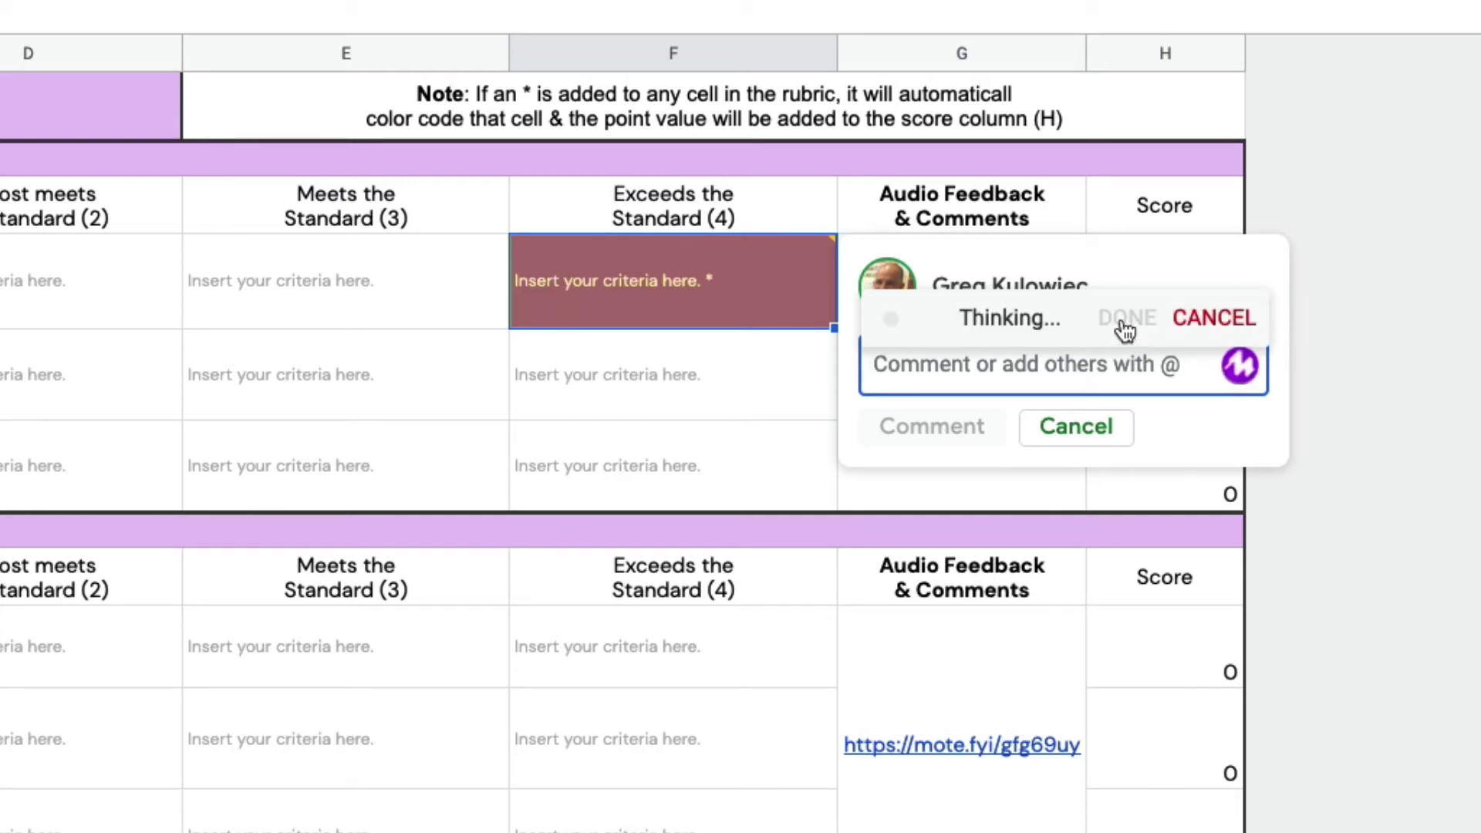
{"action": "left_click", "coordinate": [958, 486]}
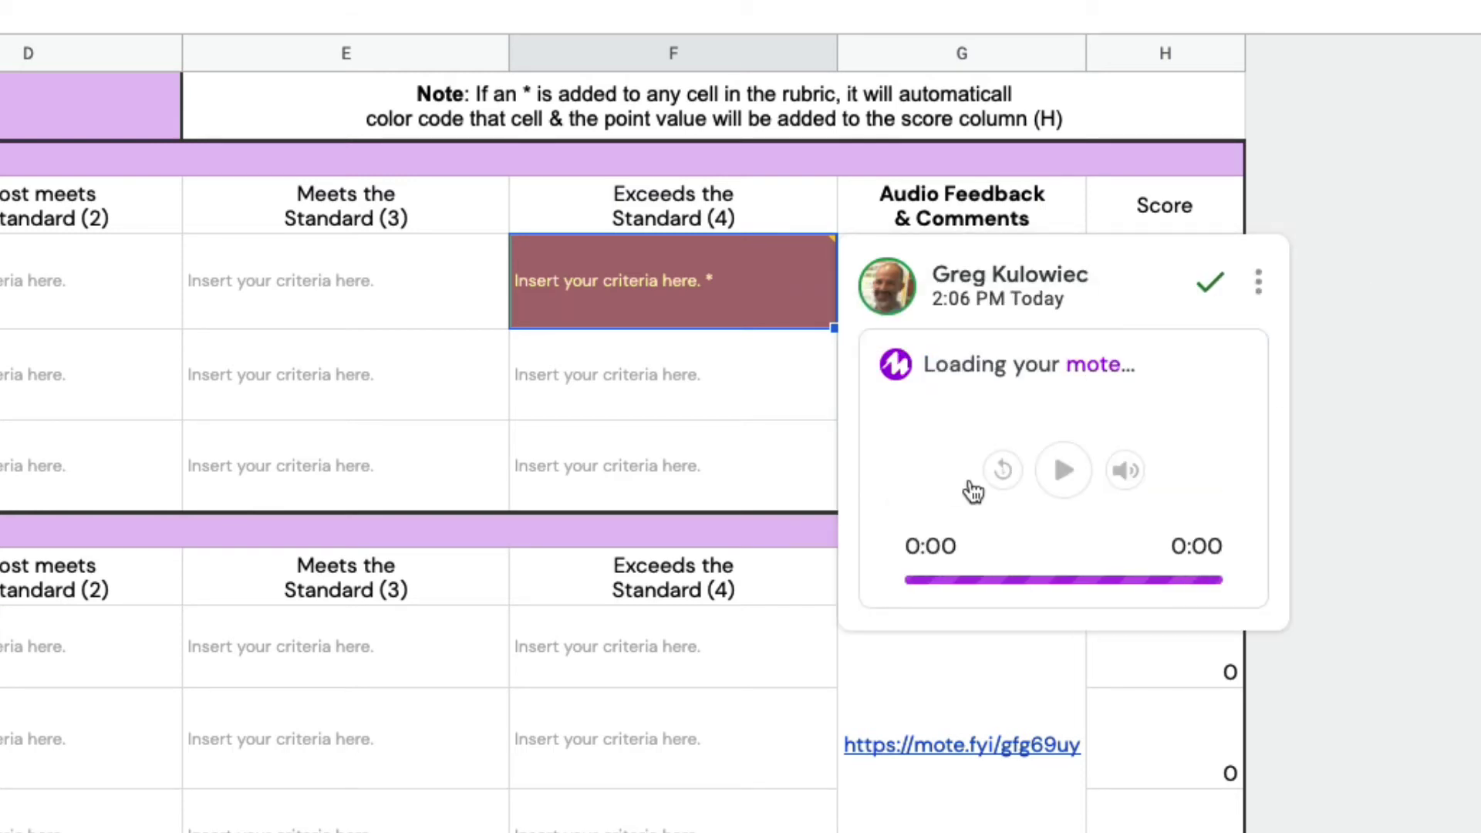
{"action": "left_click", "coordinate": [1165, 577]}
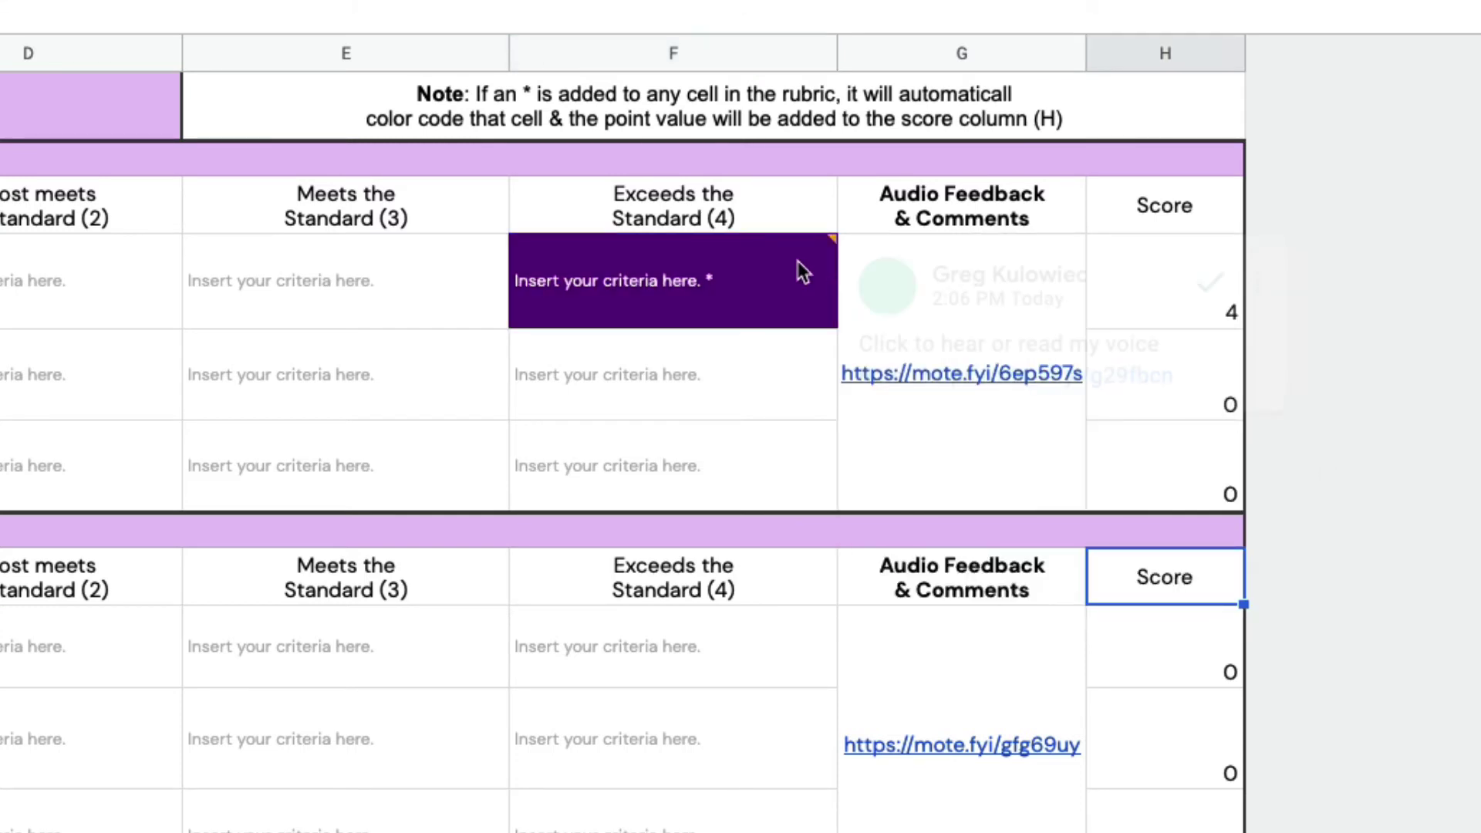
- Examine the score formula in H5 and the comment marker on the asterisked cell F5
{"action": "key", "text": "Up"}
{"action": "key", "text": "Up"}
{"action": "key", "text": "Up"}
{"action": "key", "text": "Up"}
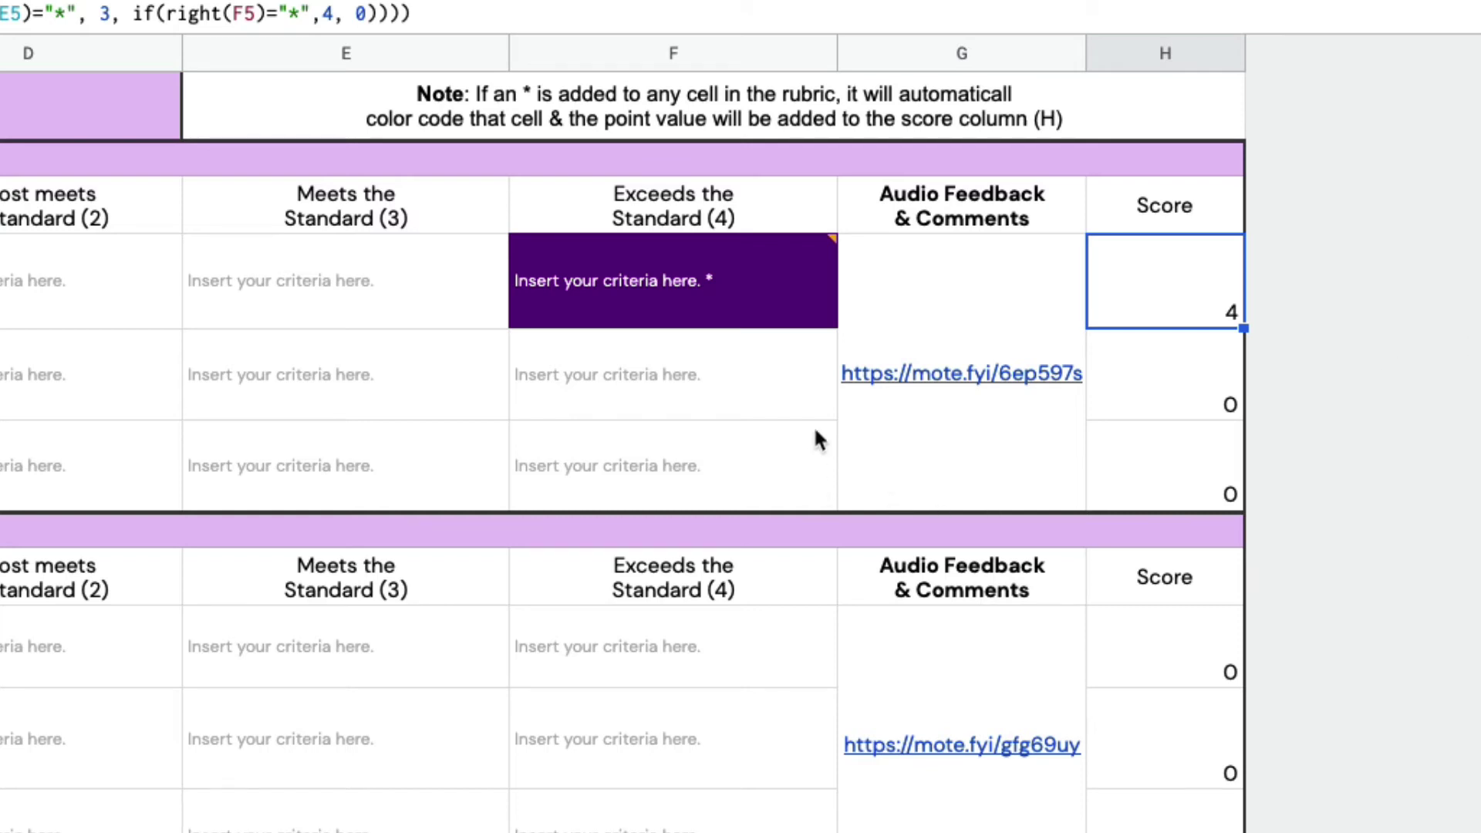
{"action": "mouse_move", "coordinate": [823, 261]}
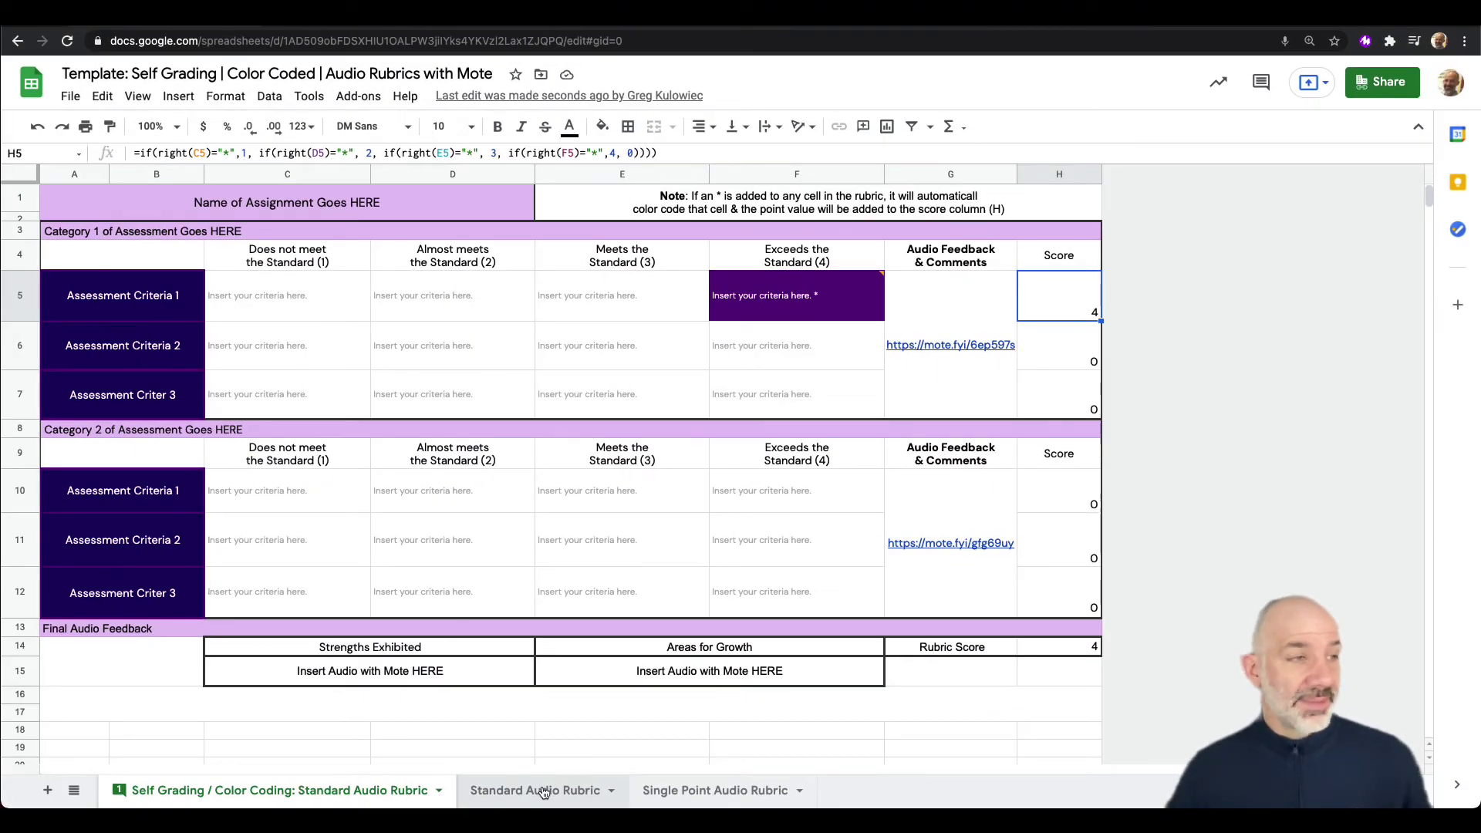
- On the Standard Audio Rubric sheet, append an asterisk to the Exceeds the Standard criteria in F5
{"action": "left_click", "coordinate": [544, 790]}
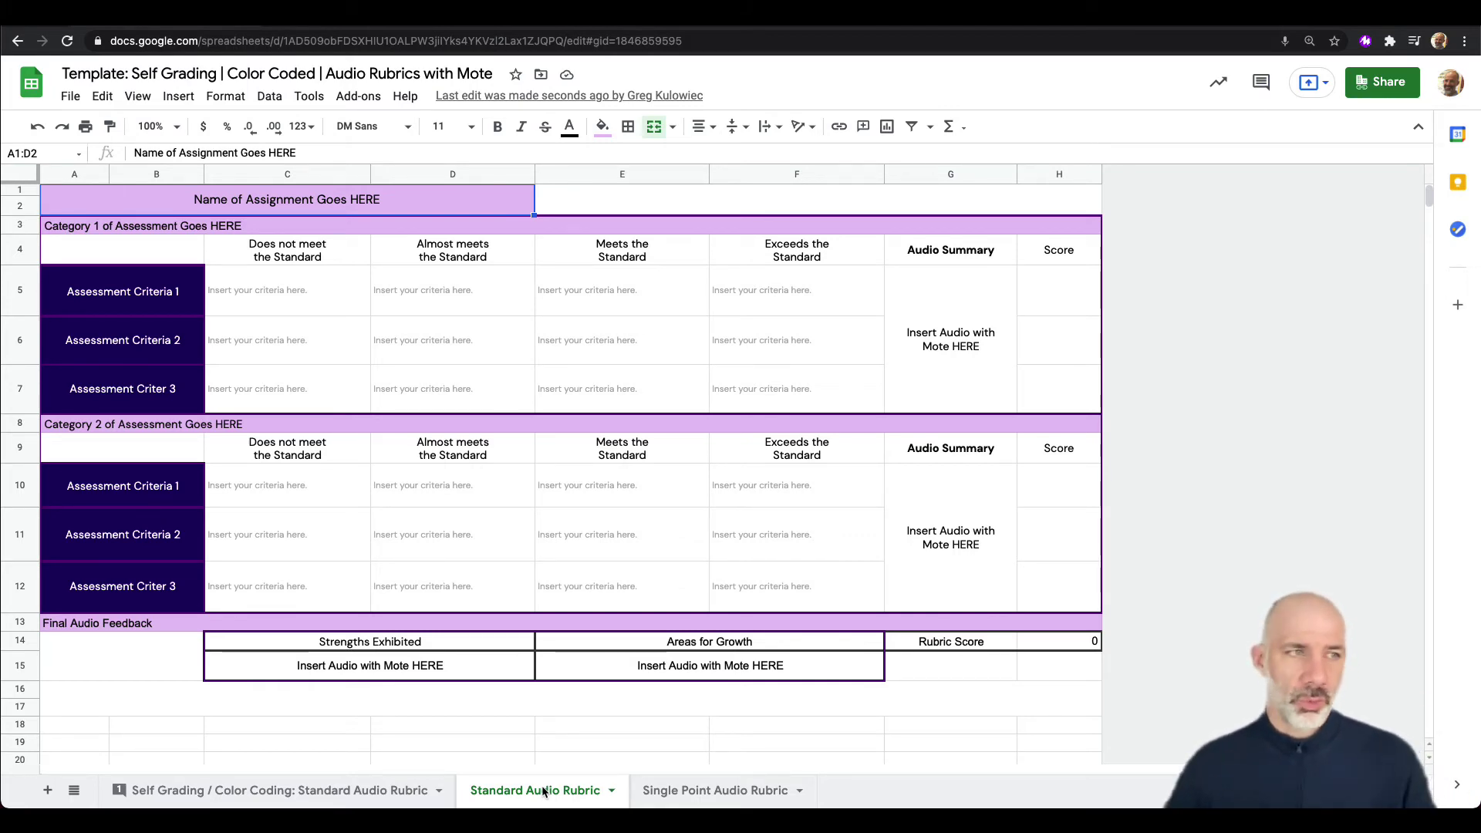
{"action": "double_click", "coordinate": [822, 292]}
{"action": "type", "text": "*"}
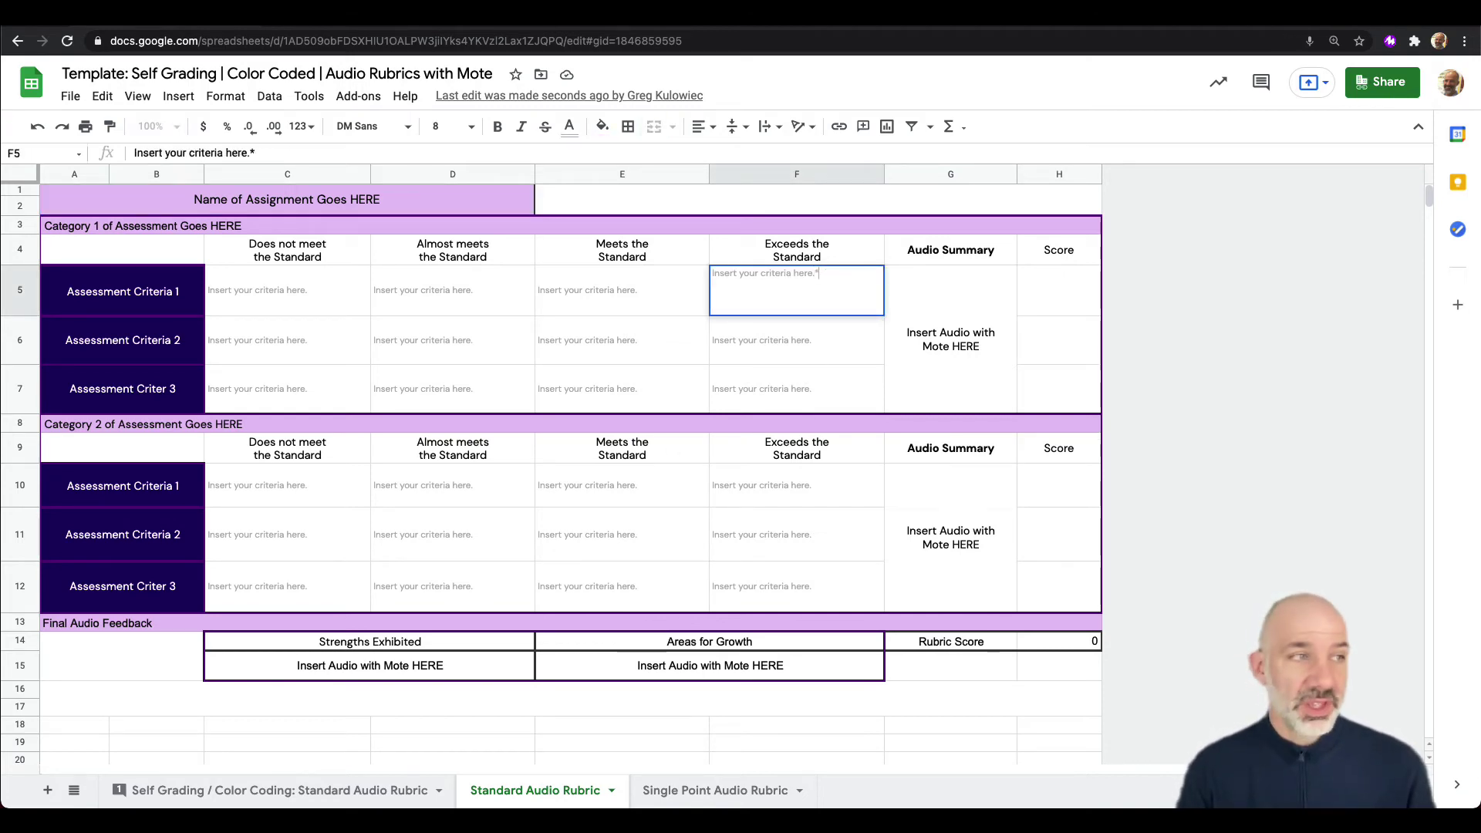
{"action": "key", "text": "Return"}
- Remove the asterisk from the criteria text in F5 of the Standard Audio Rubric sheet
{"action": "double_click", "coordinate": [823, 297]}
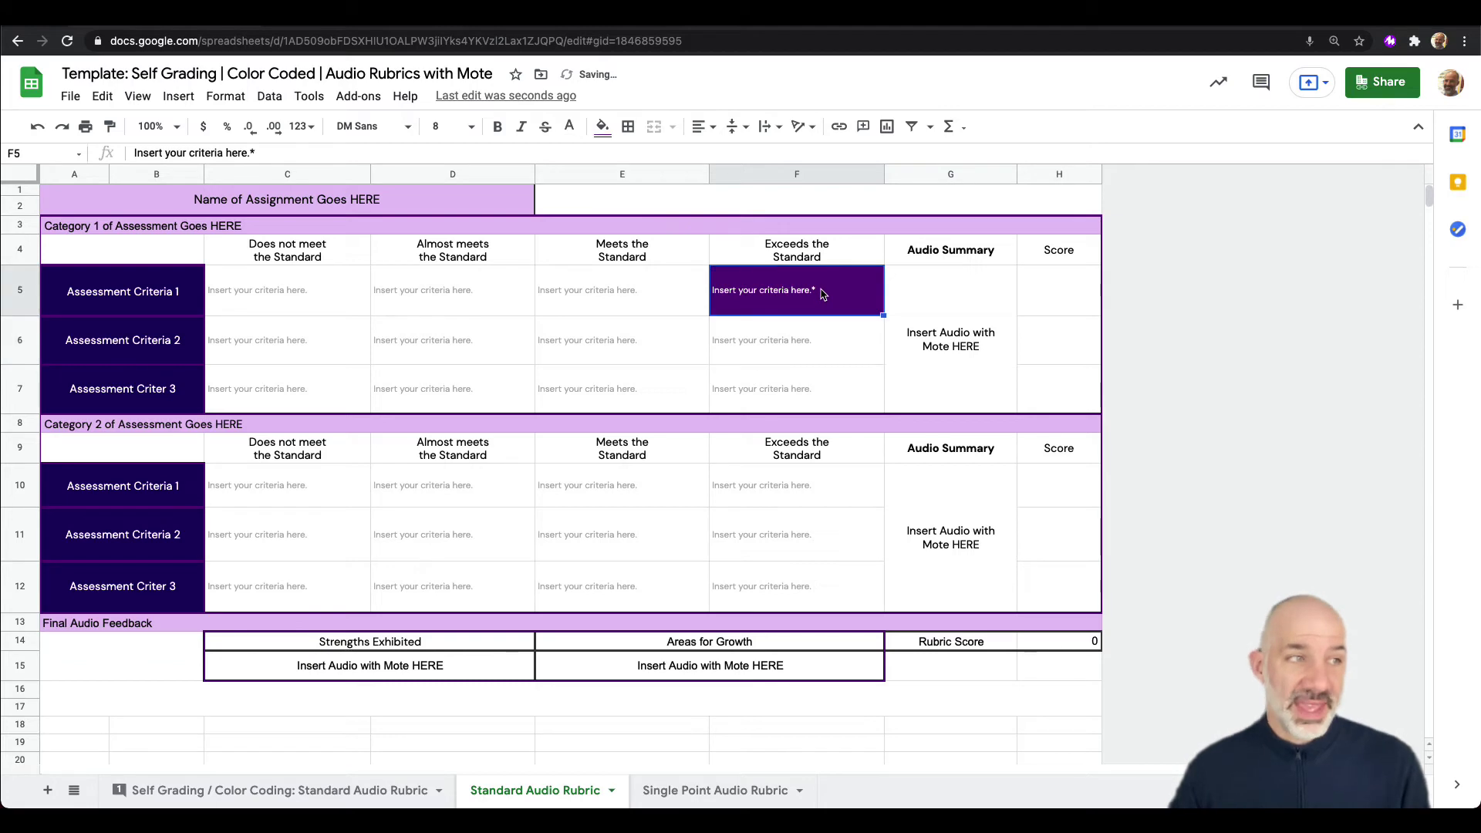
{"action": "key", "text": "BackSpace"}
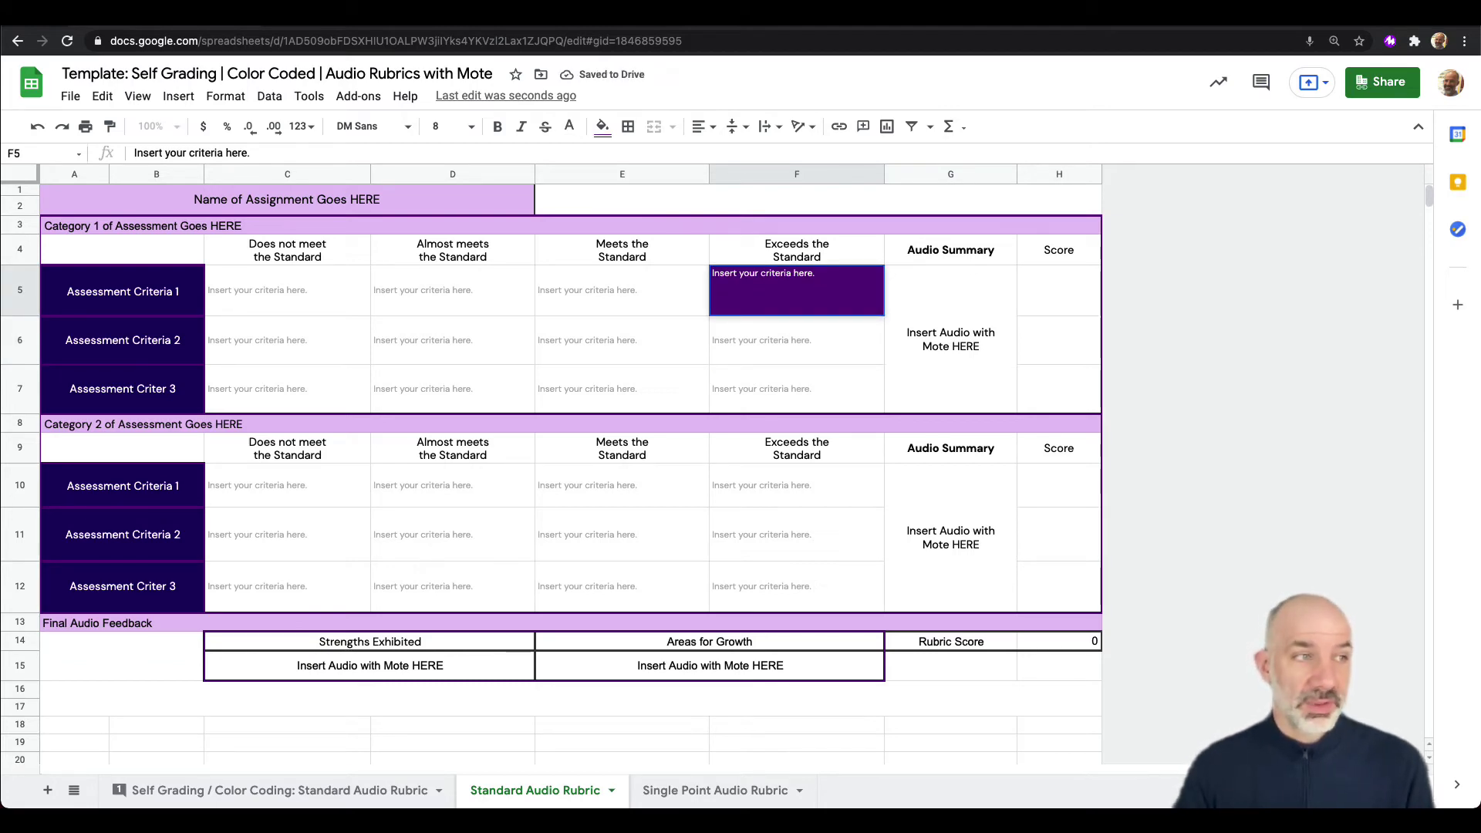
{"action": "key", "text": "Return"}
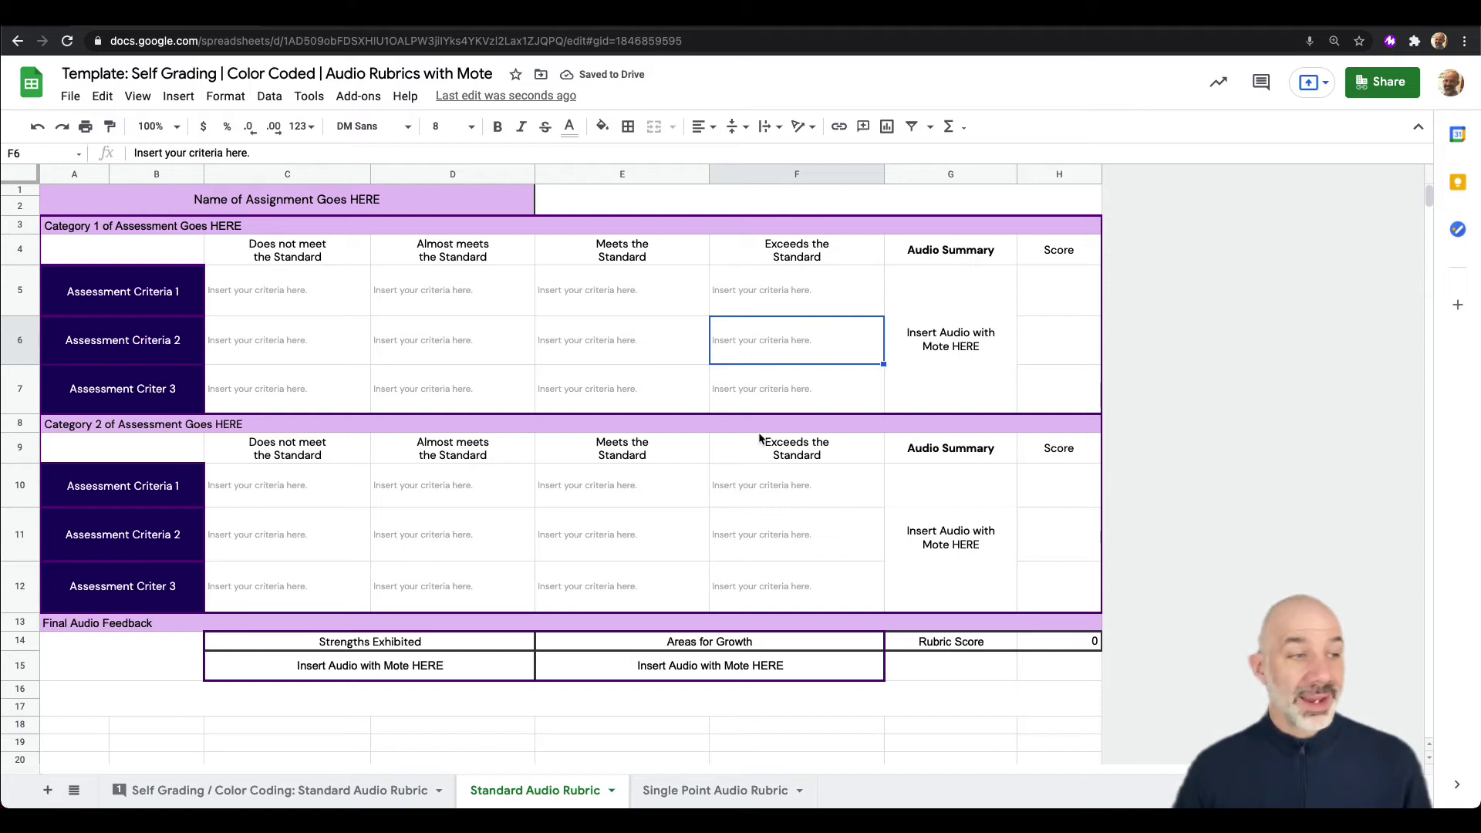
- On the Single Point Audio Rubric sheet, comment on the first Evidence of Exceeding Standard cell, G4:H7, with a recorded Mote voice note
{"action": "left_click", "coordinate": [699, 793]}
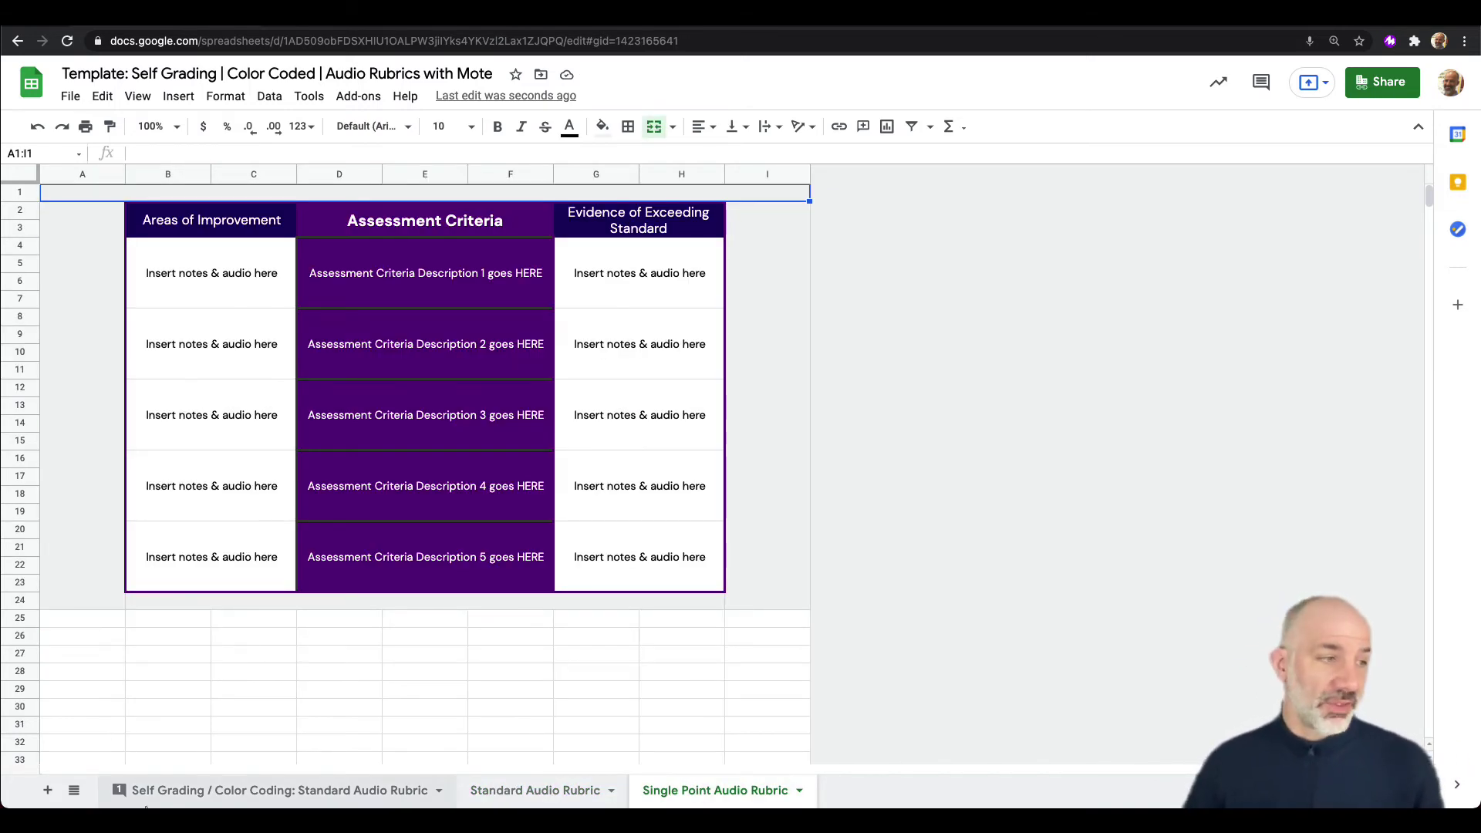
{"action": "key", "text": "super+equal"}
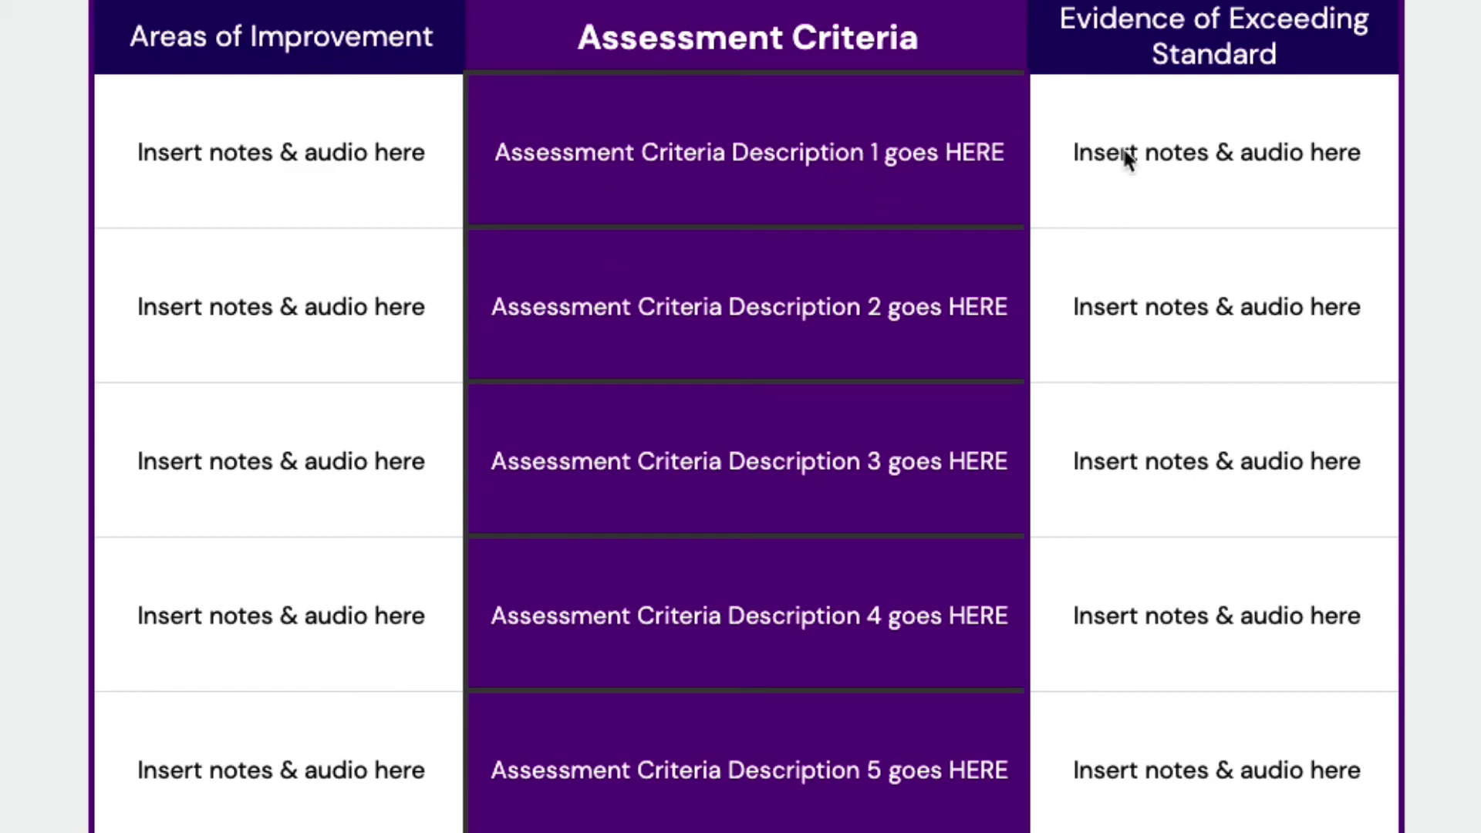
{"action": "left_click", "coordinate": [1164, 155]}
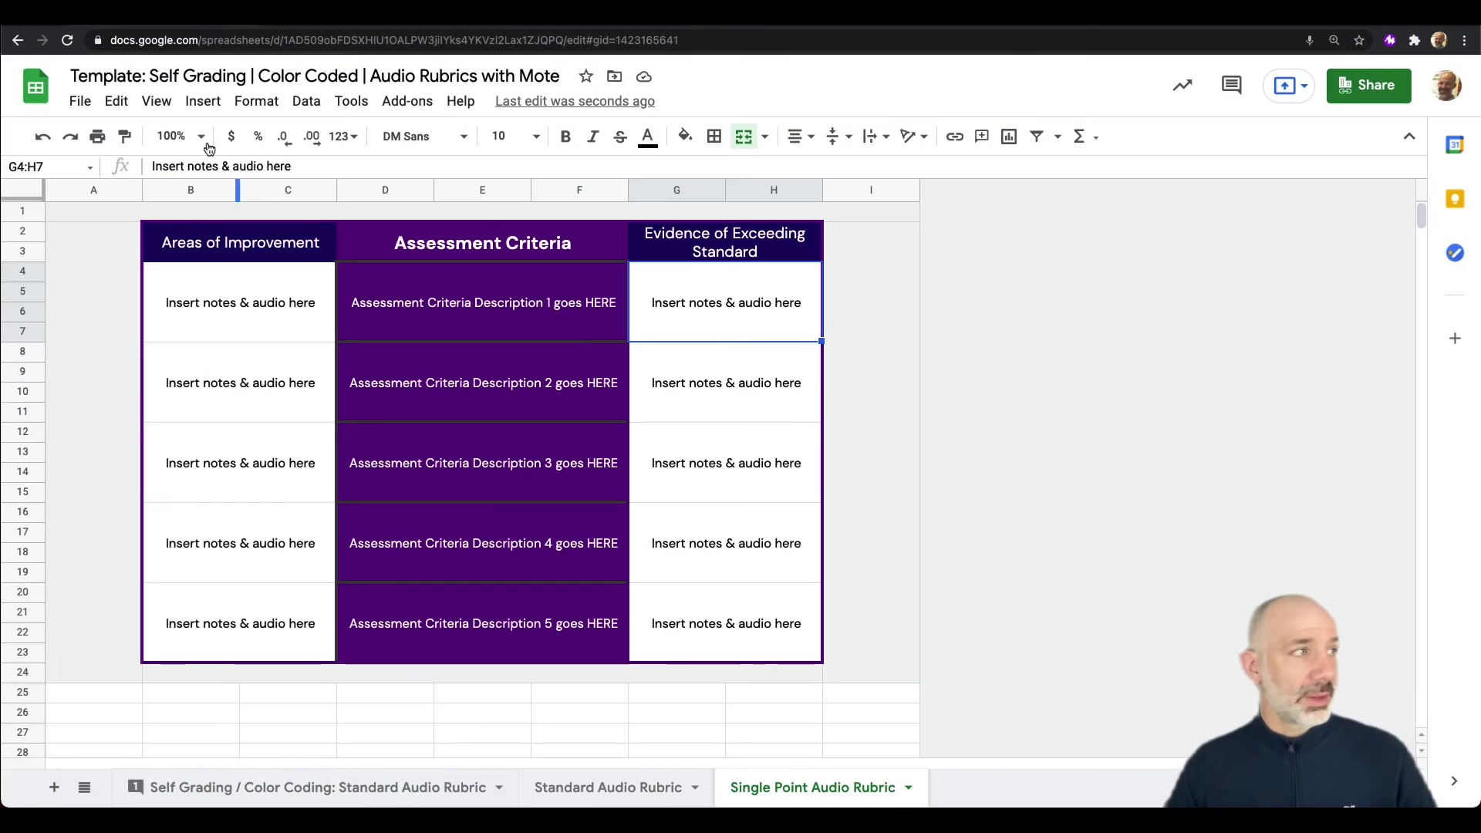
{"action": "left_click", "coordinate": [203, 103]}
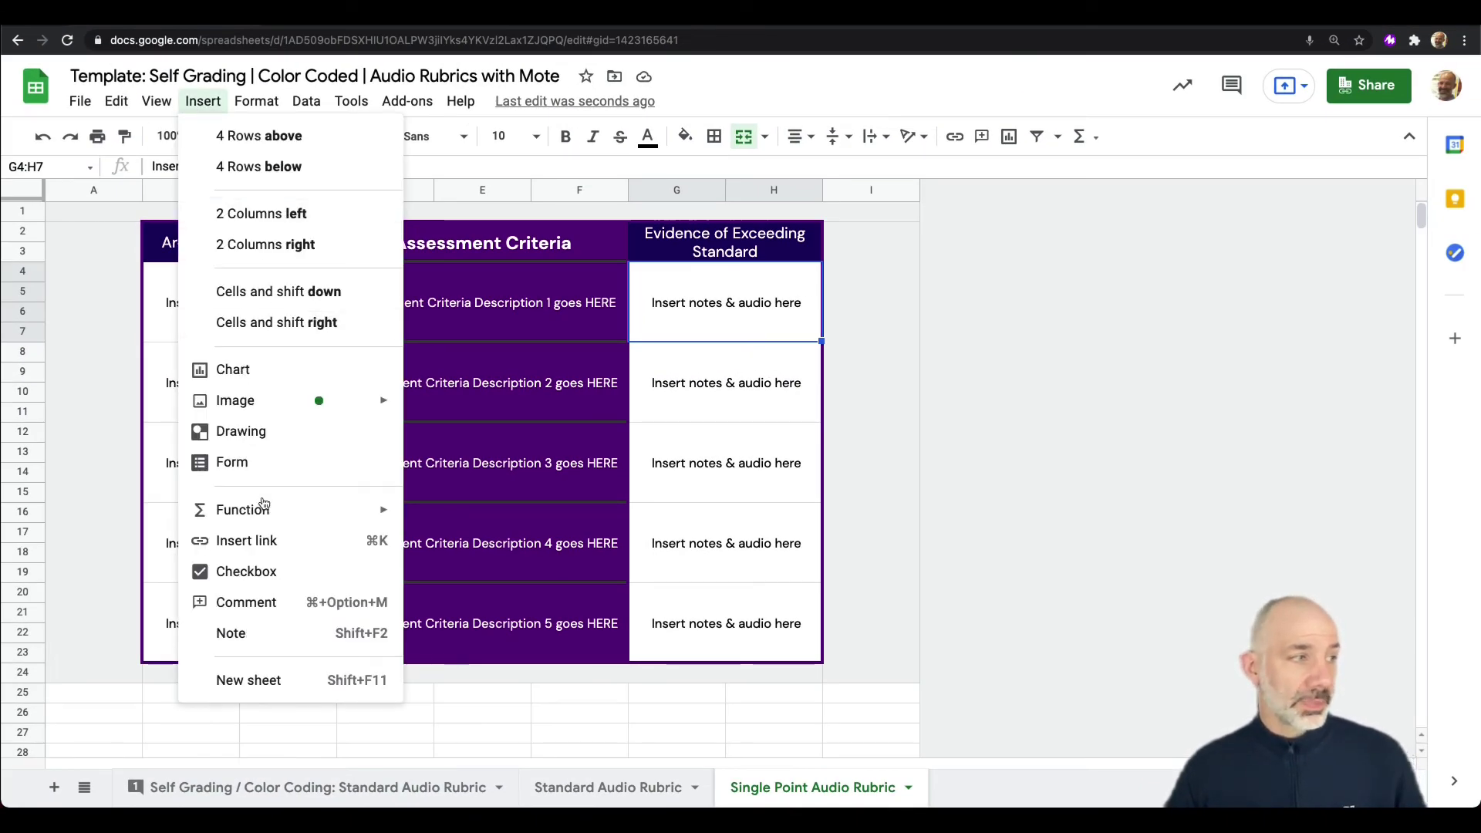
{"action": "left_click", "coordinate": [254, 602]}
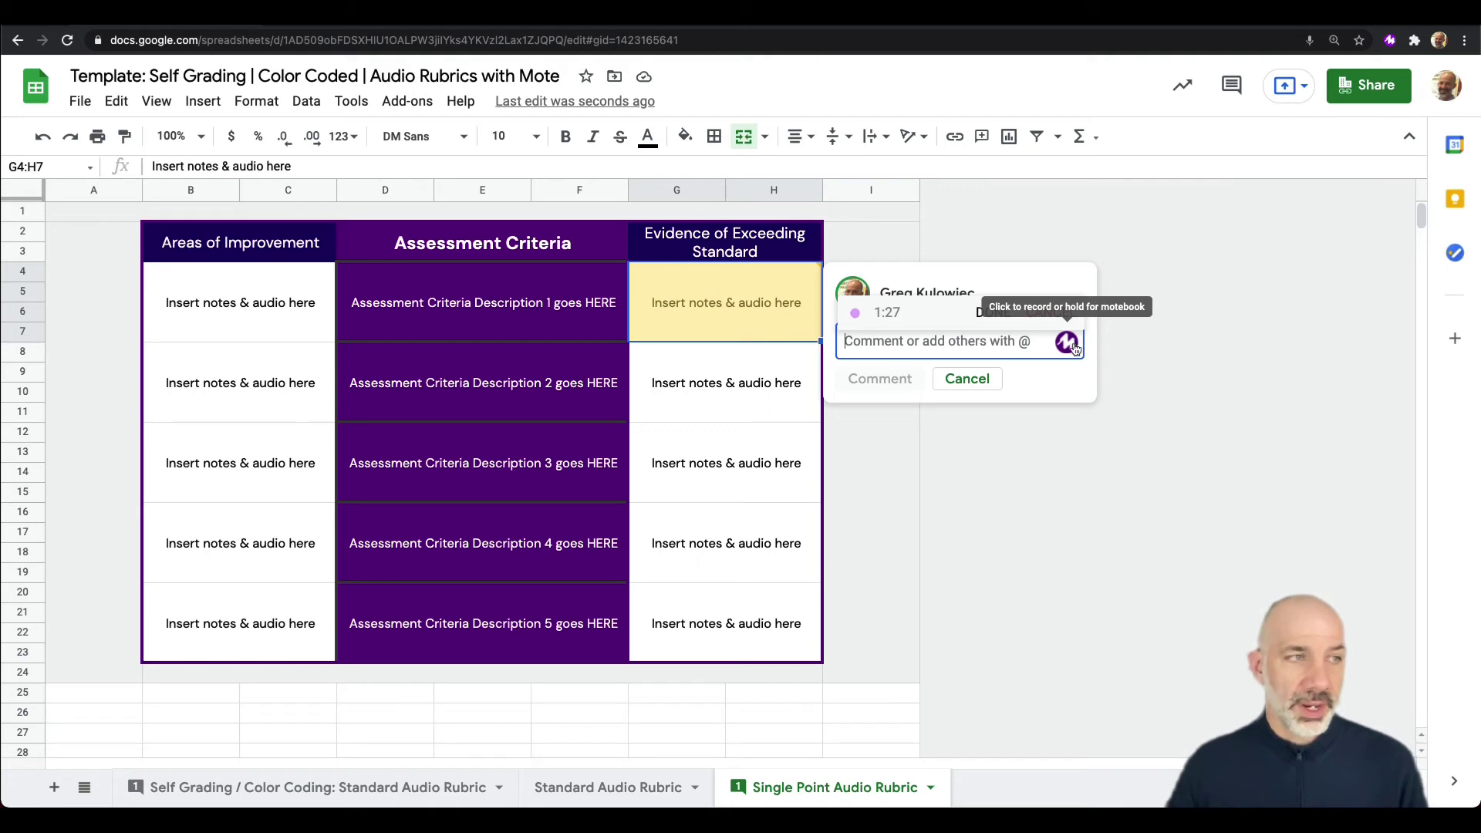
{"action": "left_click", "coordinate": [992, 313]}
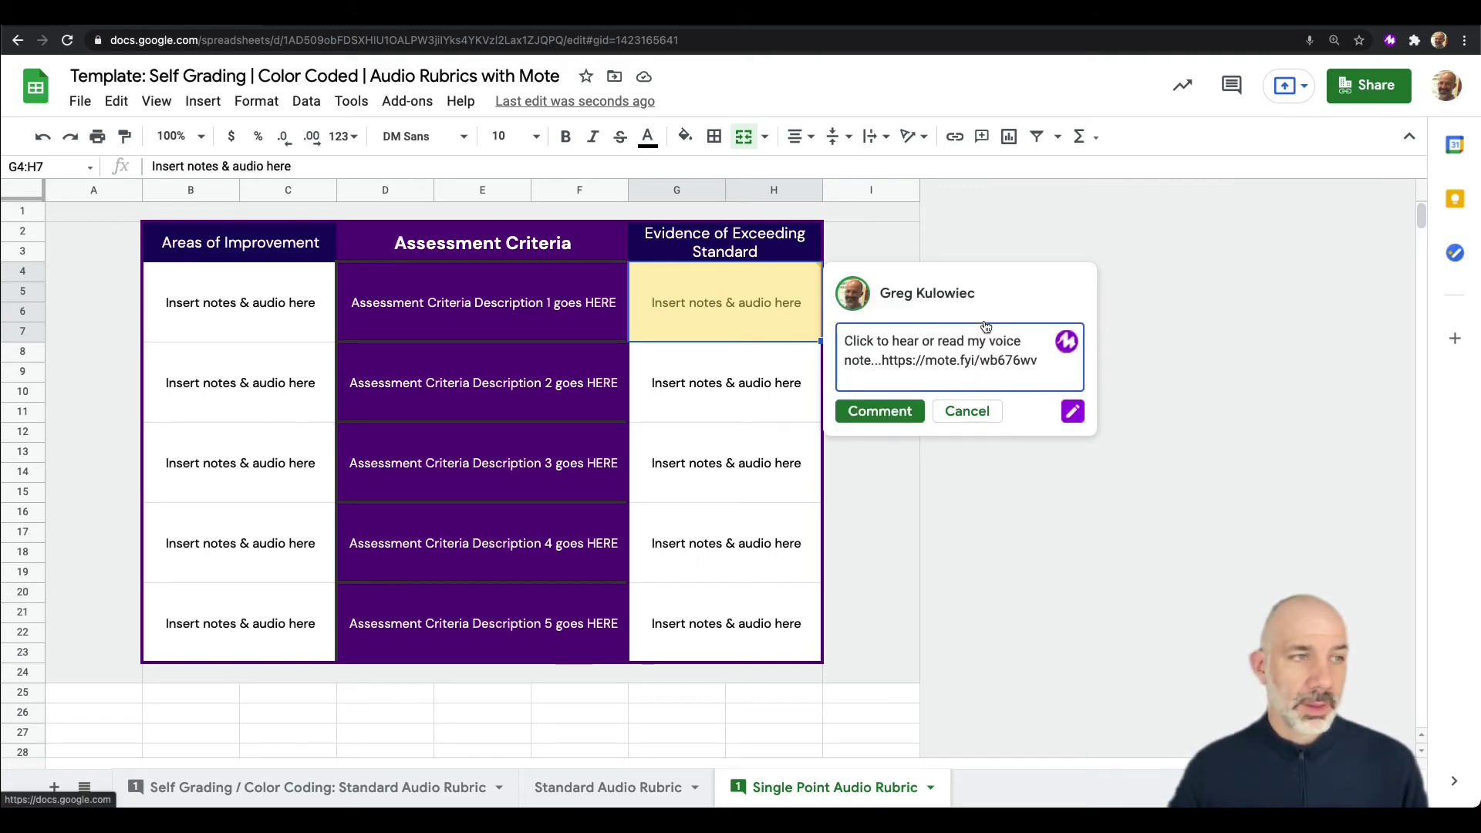
{"action": "left_click", "coordinate": [884, 410]}
{"action": "left_click", "coordinate": [901, 538]}
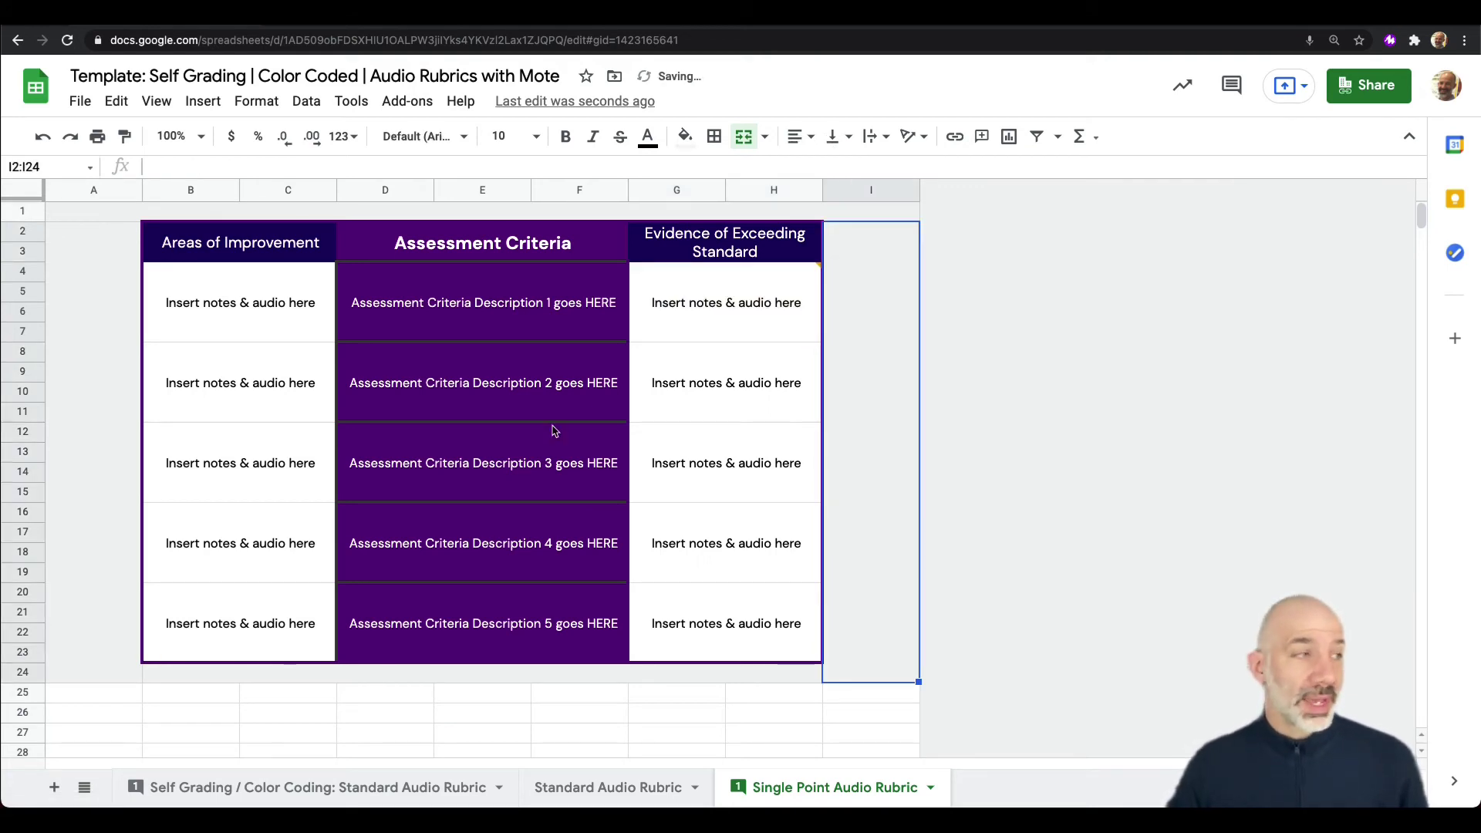
- Record a Mote voice note of about 5 seconds with the browser extension so its link is copied to the clipboard
{"action": "left_click", "coordinate": [1389, 41]}
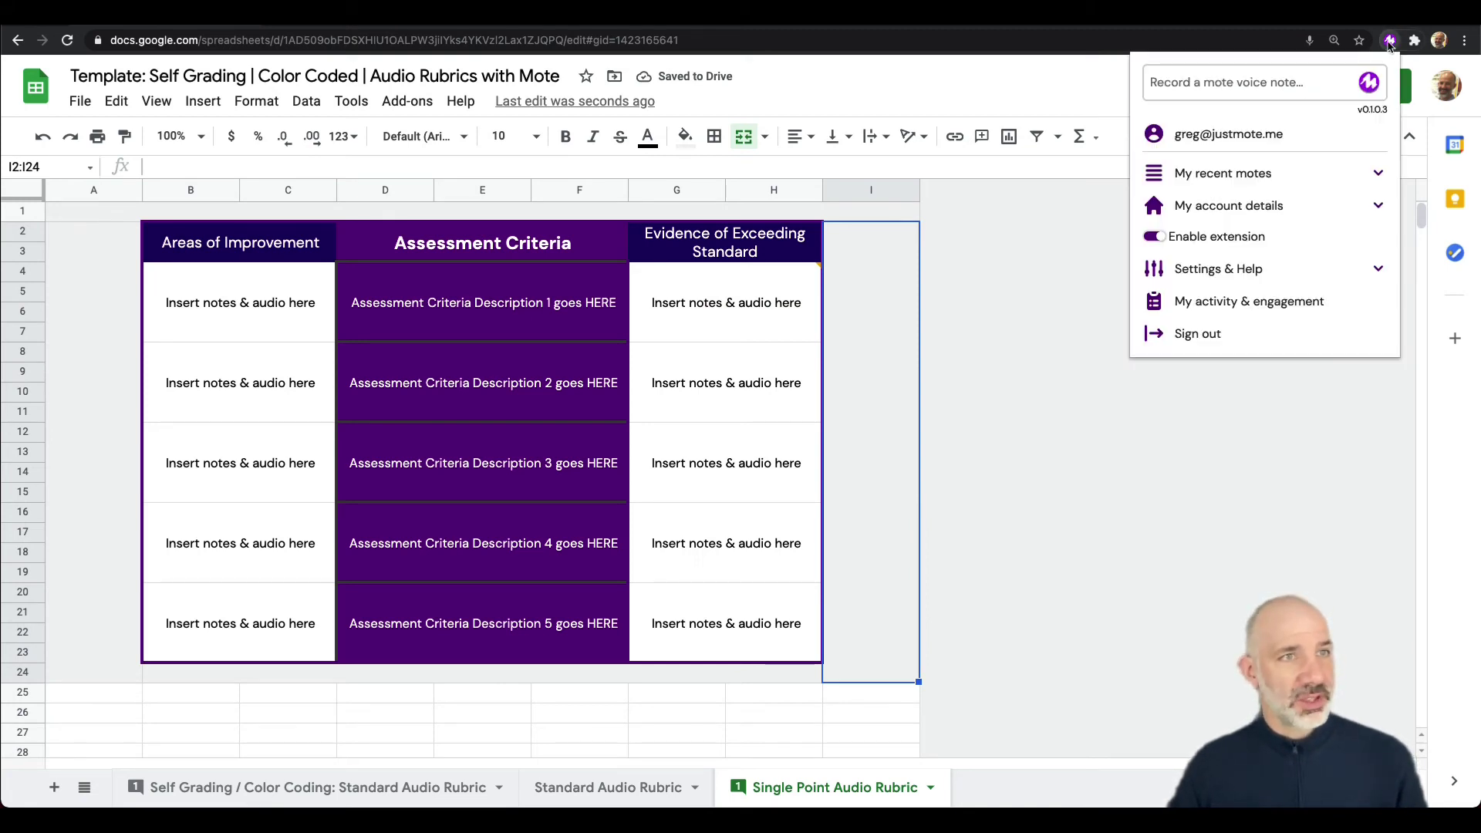
{"action": "left_click", "coordinate": [1370, 88]}
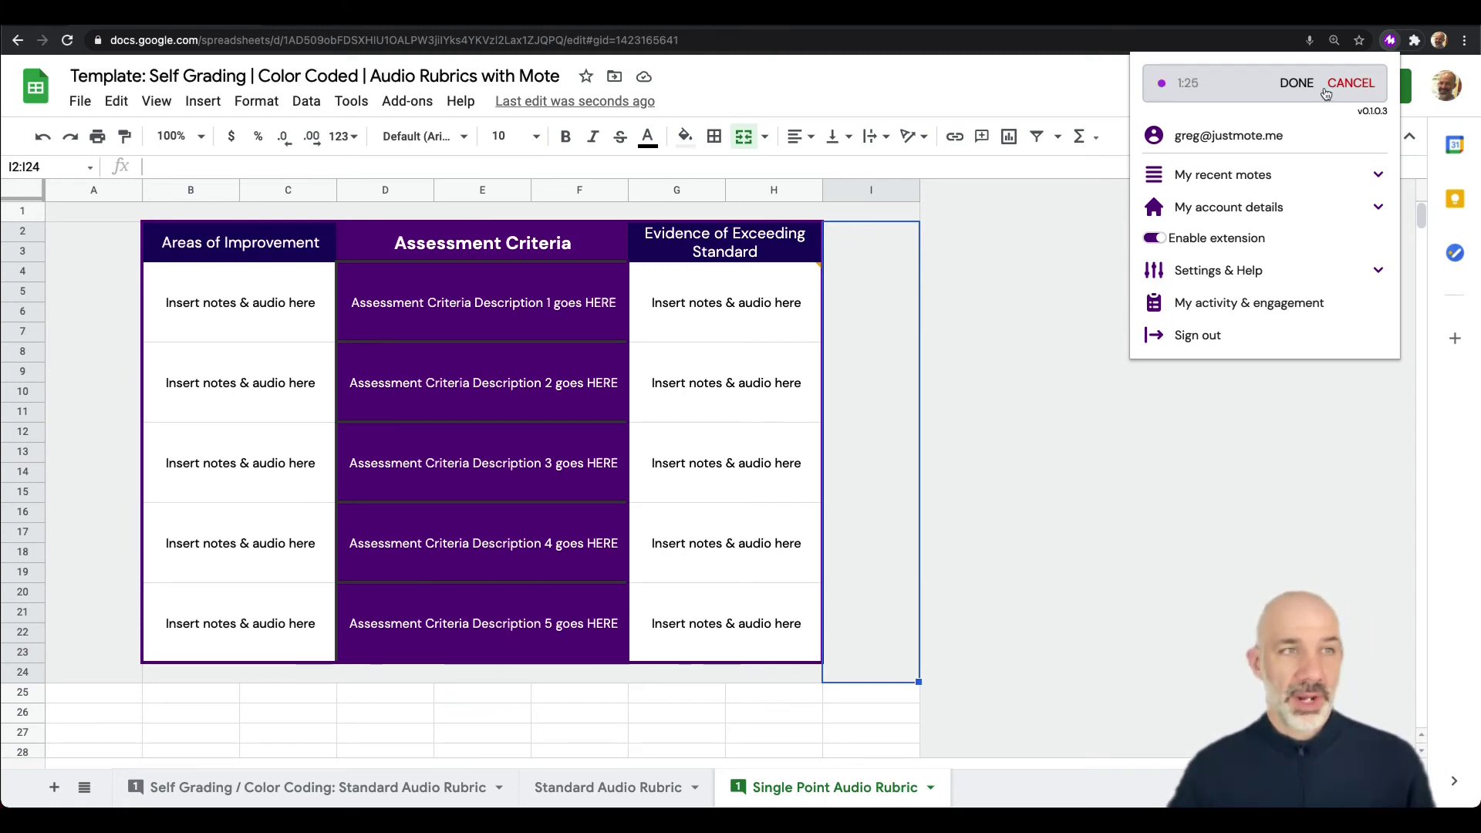
{"action": "left_click", "coordinate": [1296, 85]}
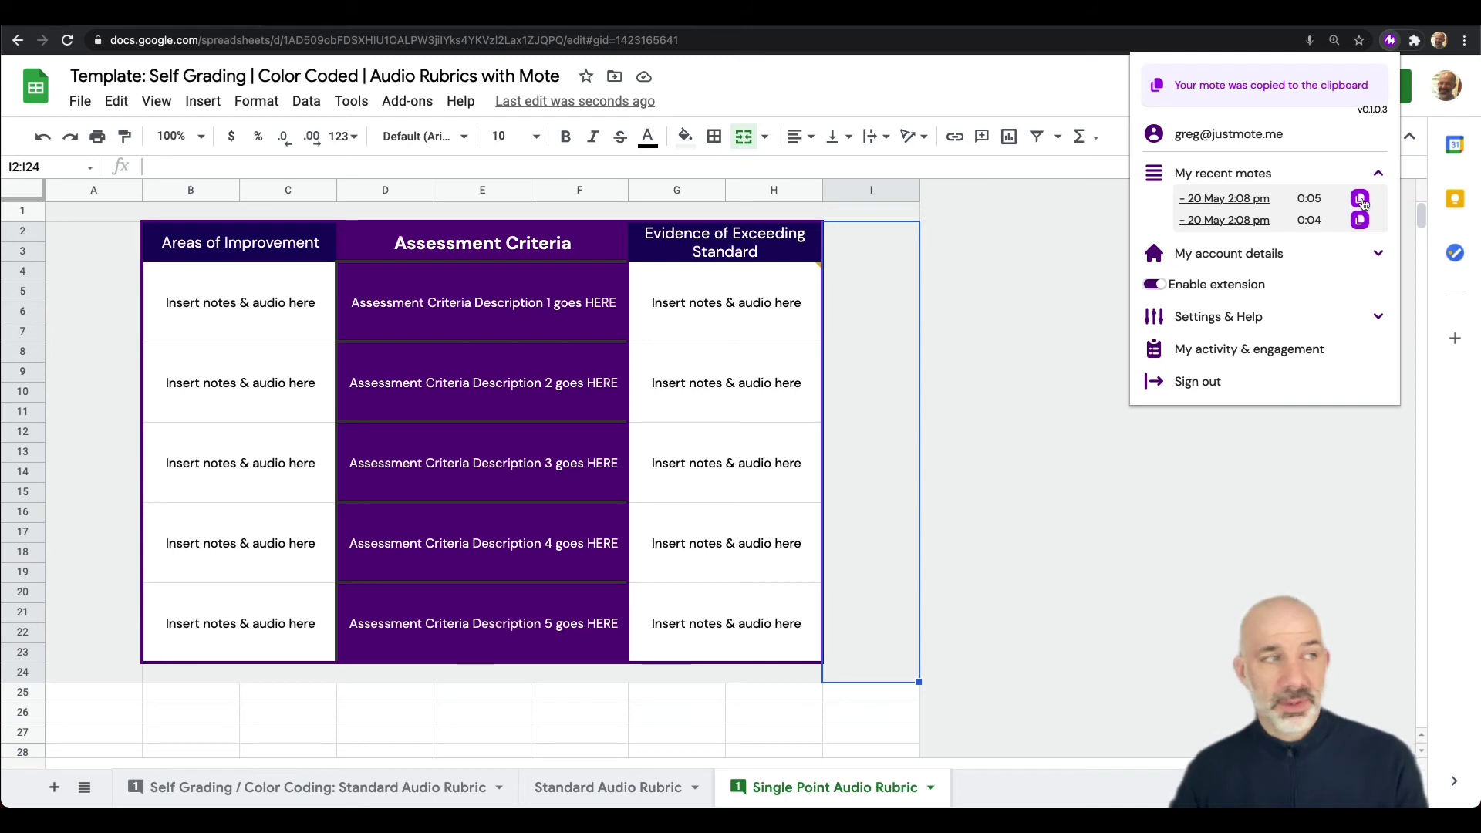
- Replace the placeholder text in the first Areas of Improvement cell, B4:C7, with the copied Mote link and check its link preview
{"action": "left_click", "coordinate": [262, 296]}
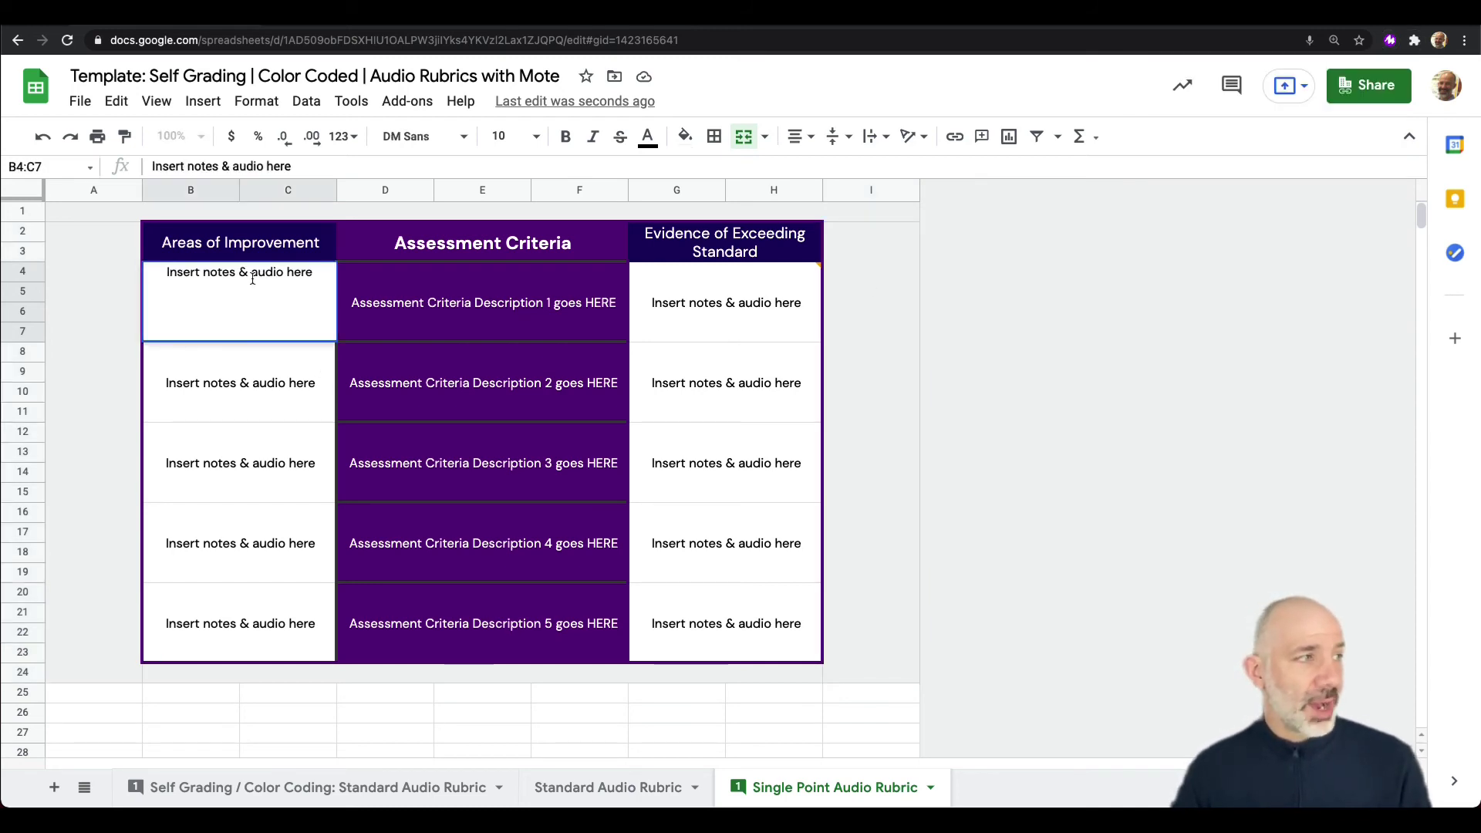
{"action": "triple_click", "coordinate": [252, 276]}
{"action": "key", "text": "ctrl+v"}
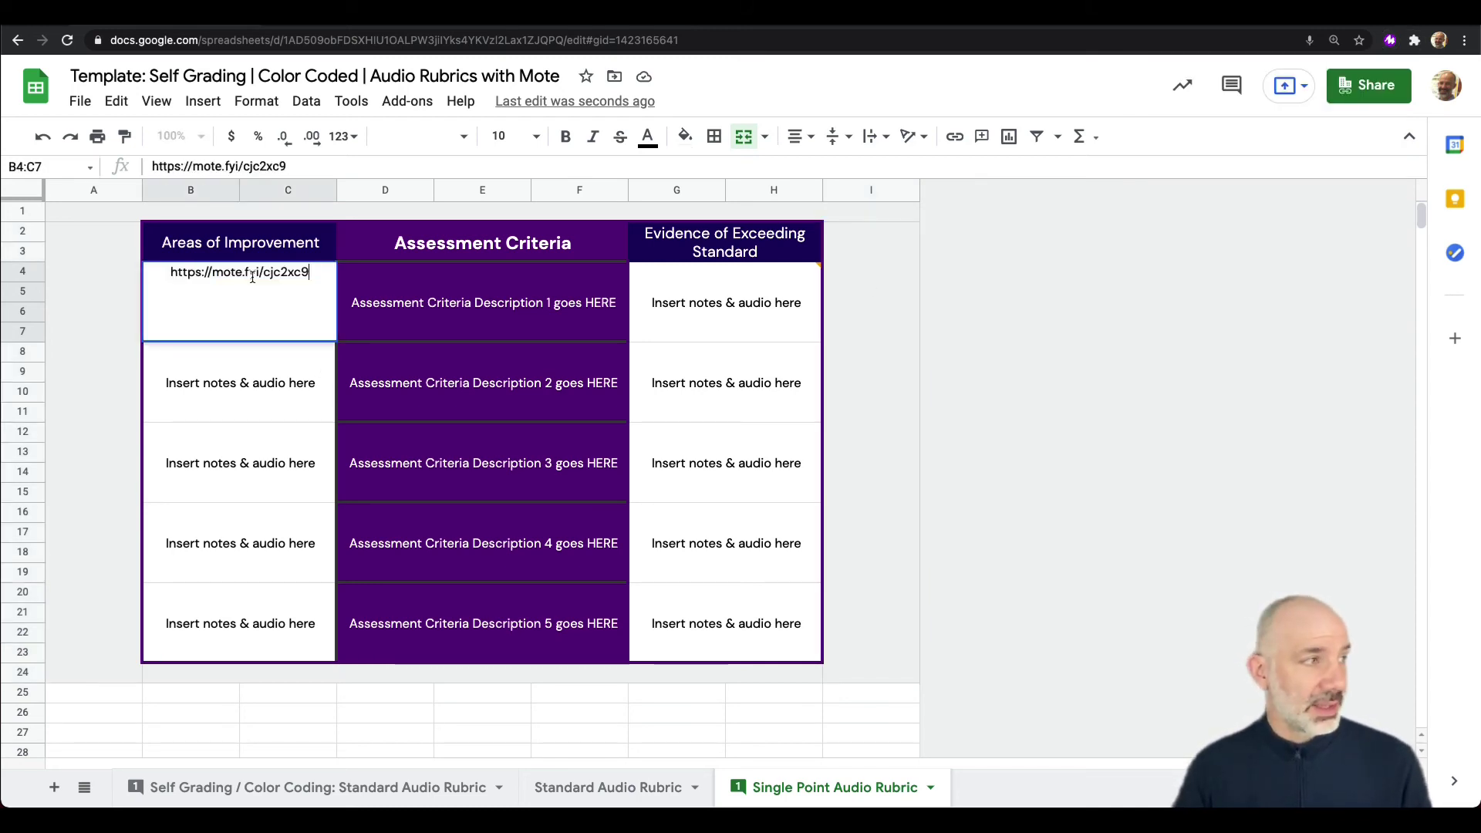
{"action": "key", "text": "Return"}
{"action": "left_click", "coordinate": [100, 293]}
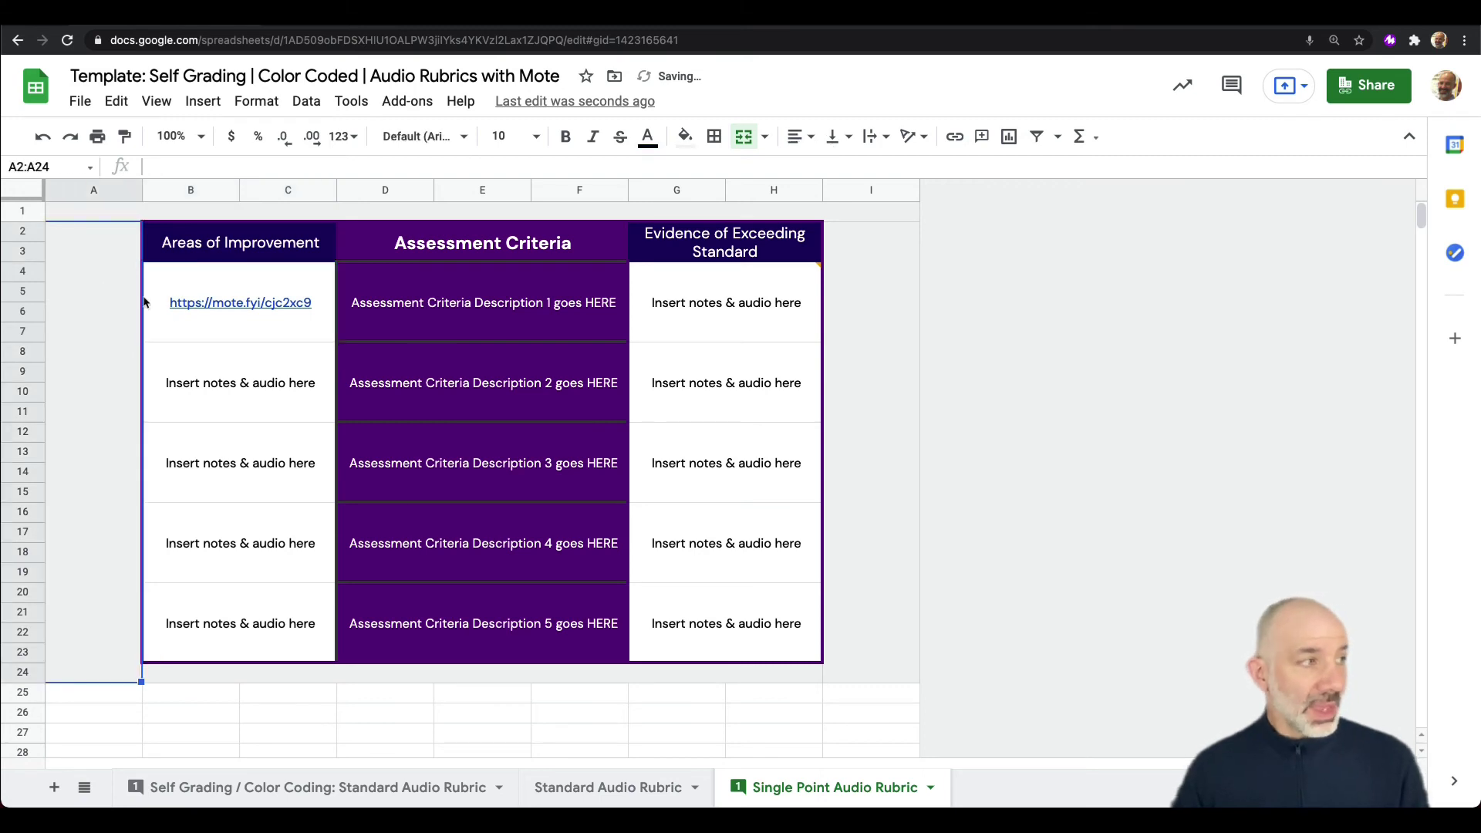
{"action": "left_click", "coordinate": [206, 303]}
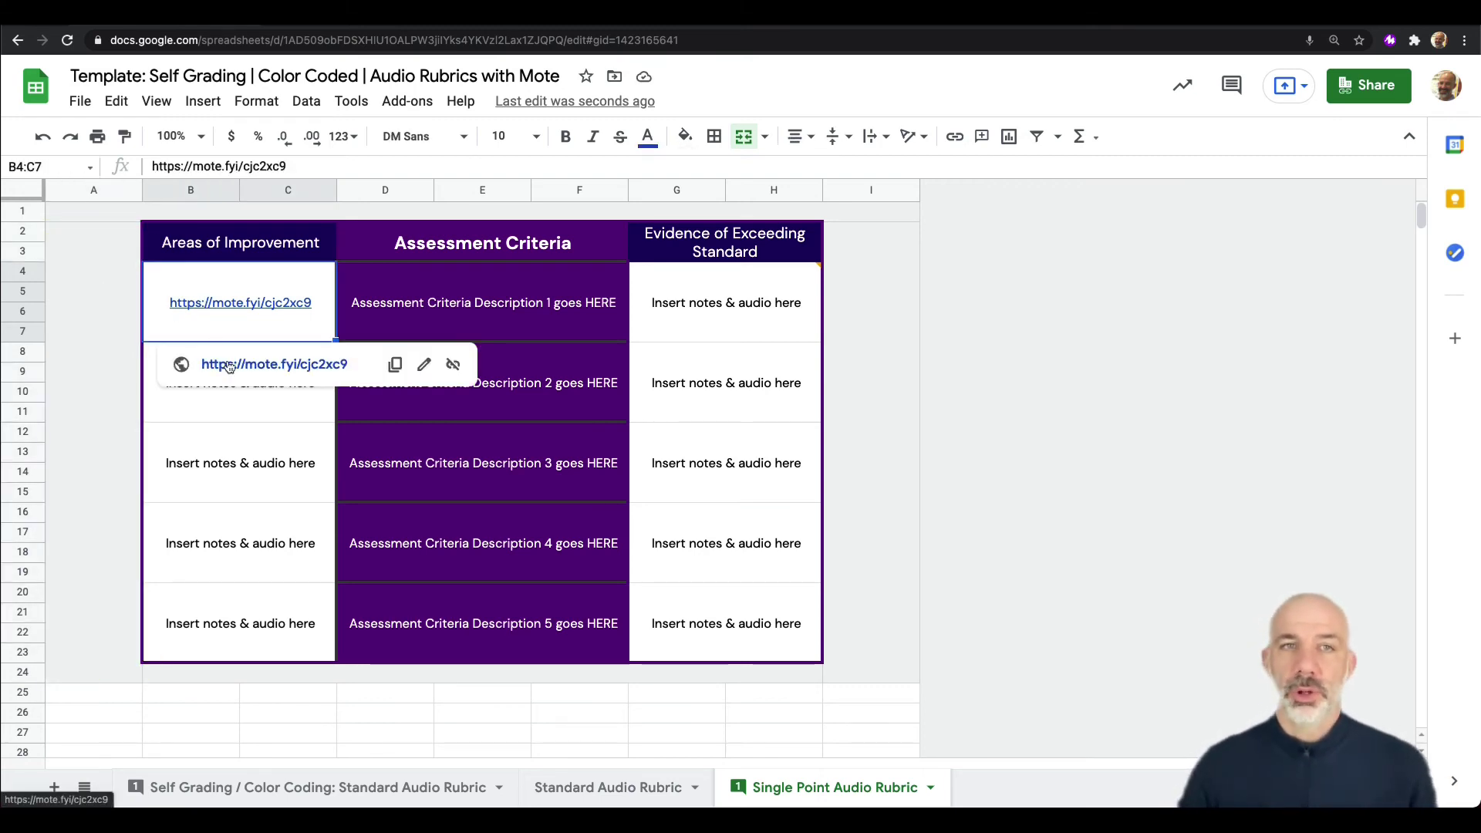
{"action": "left_click", "coordinate": [836, 375]}
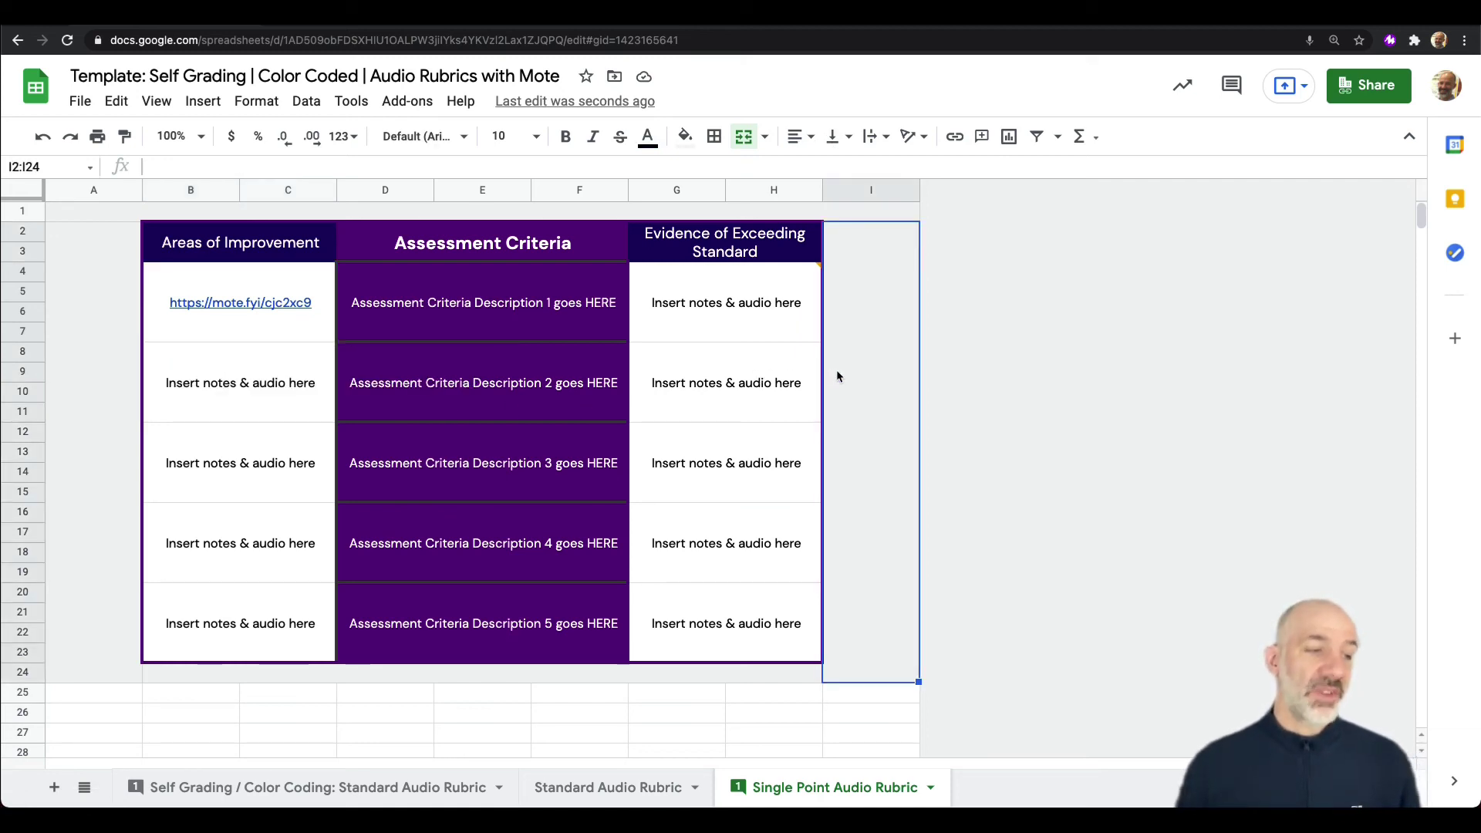
- Duplicate the Self Grading / Color Coding: Standard Audio Rubric sheet within the spreadsheet
{"action": "left_click", "coordinate": [371, 788]}
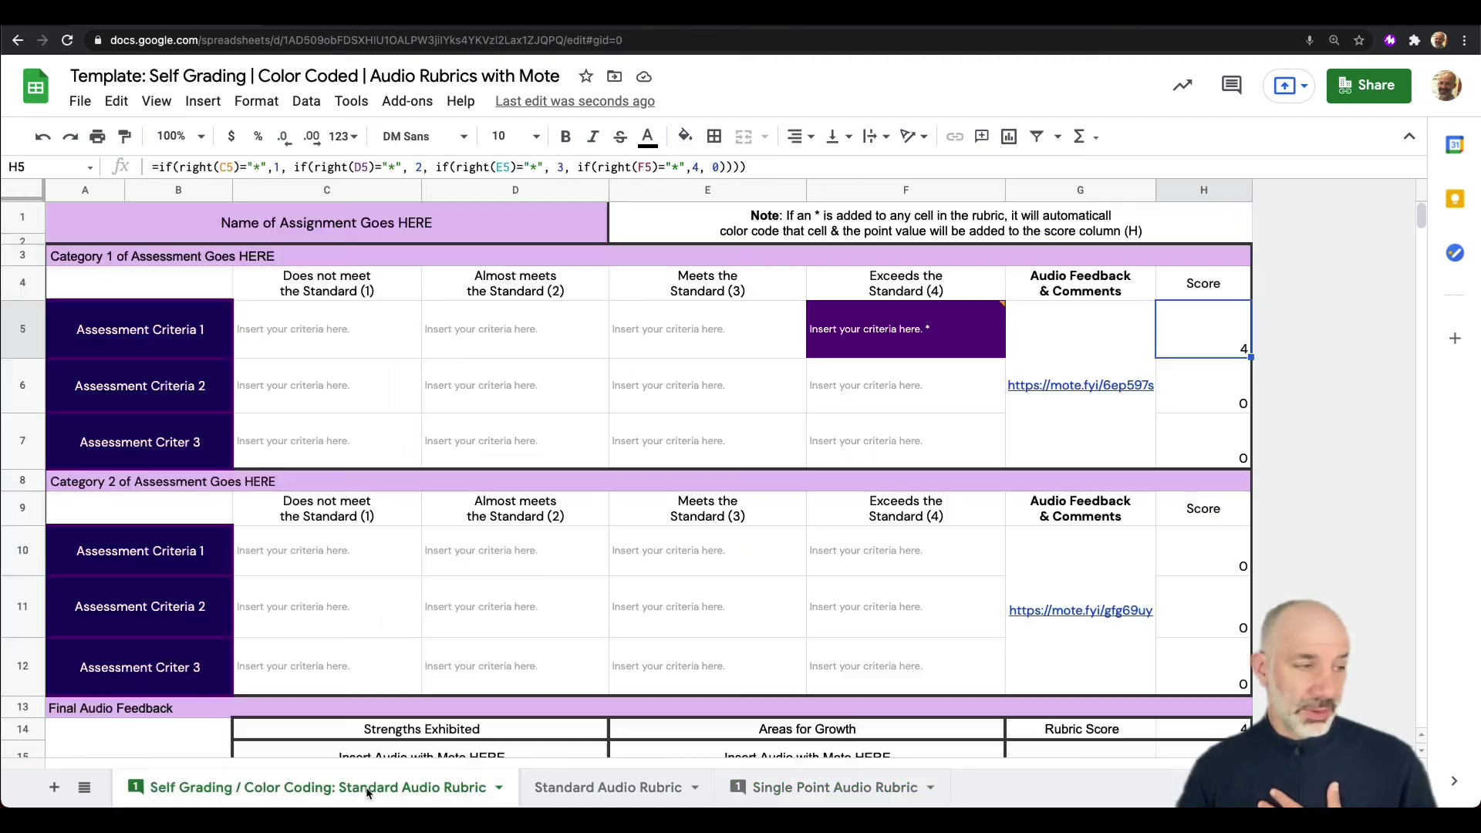
{"action": "left_click", "coordinate": [498, 787]}
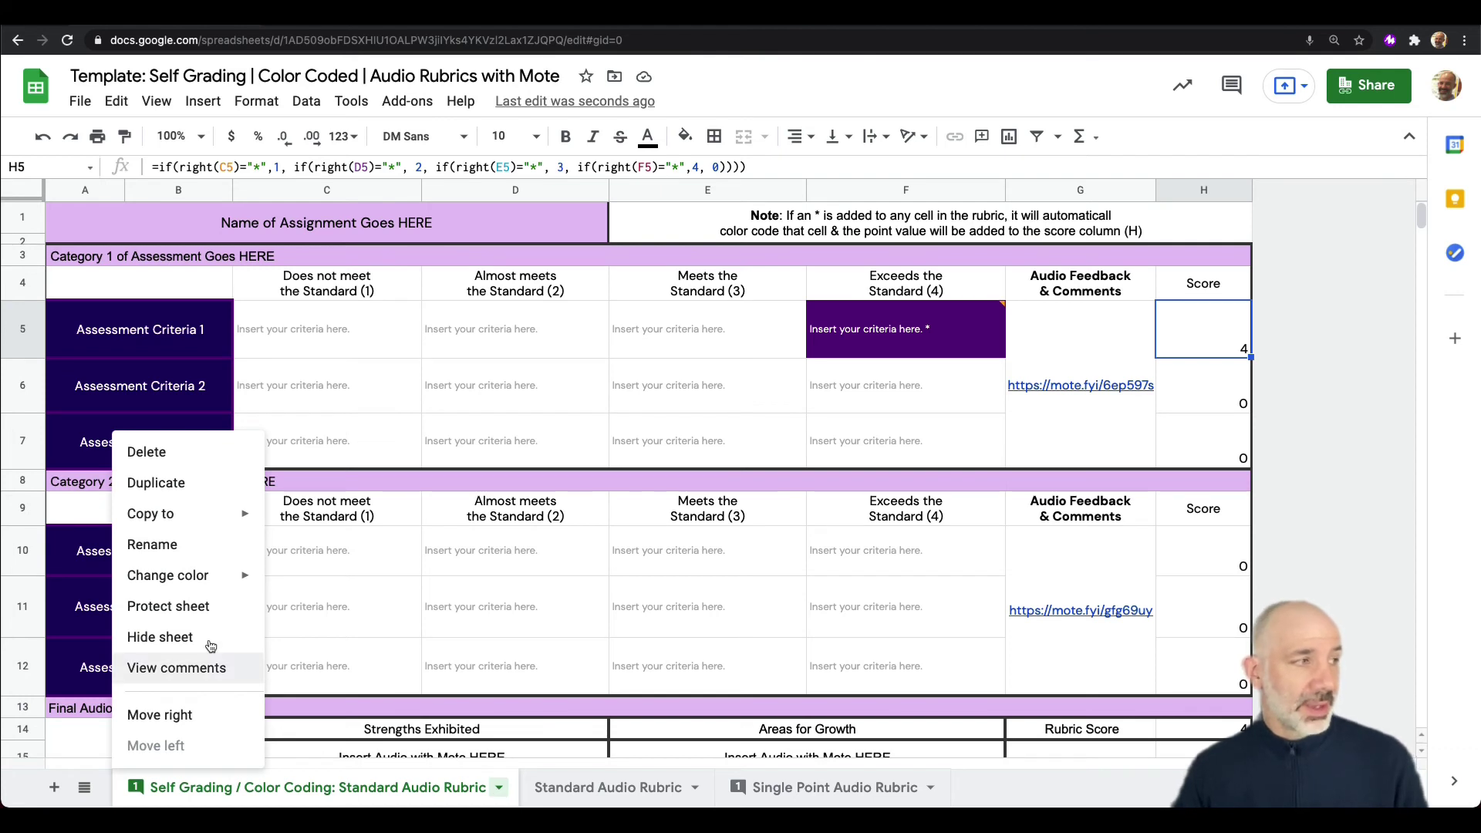
{"action": "left_click", "coordinate": [155, 483]}
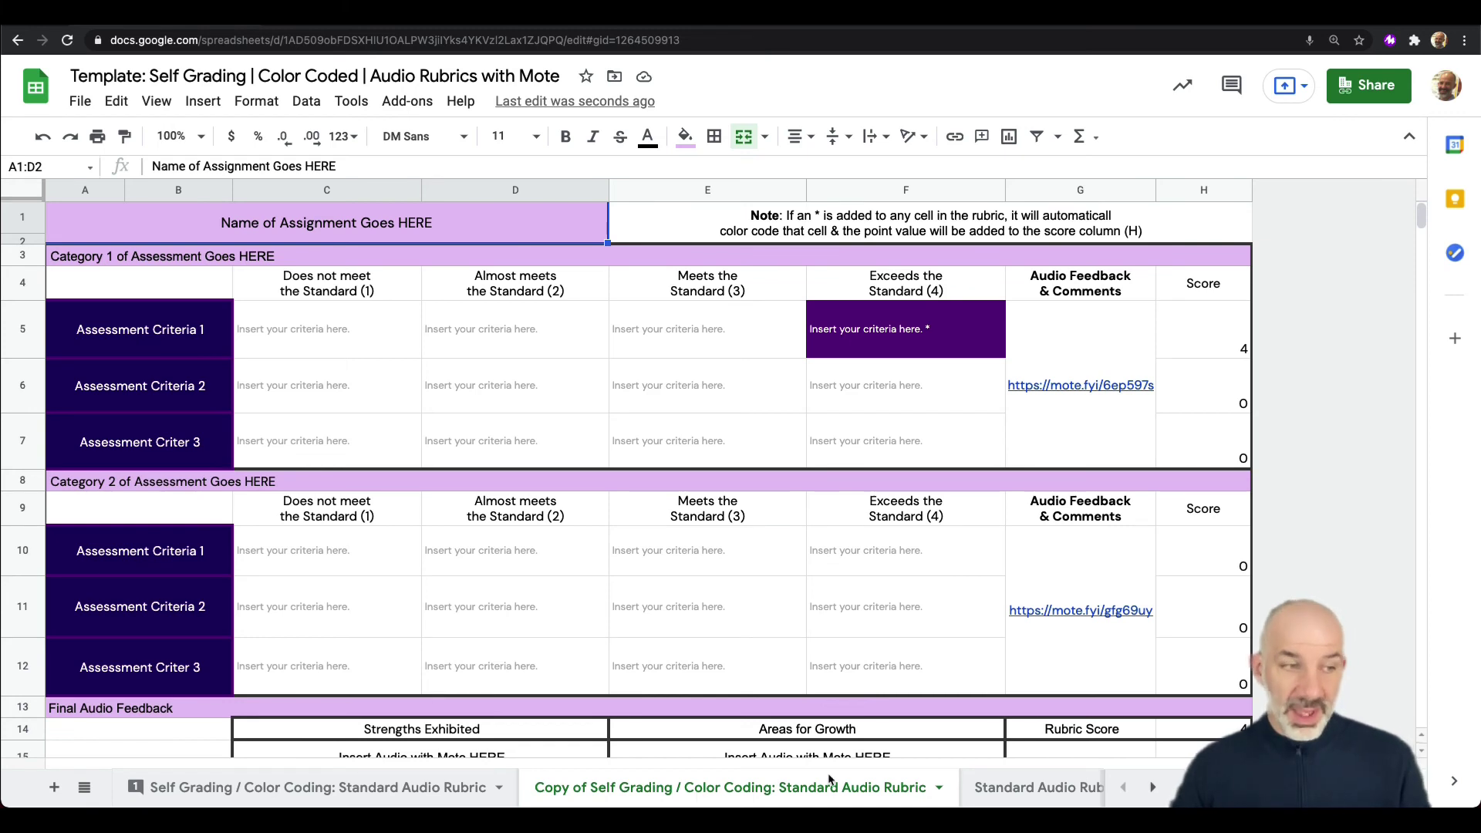
- Examine the options for copying the duplicated rubric sheet to a new or existing spreadsheet
{"action": "left_click", "coordinate": [939, 787]}
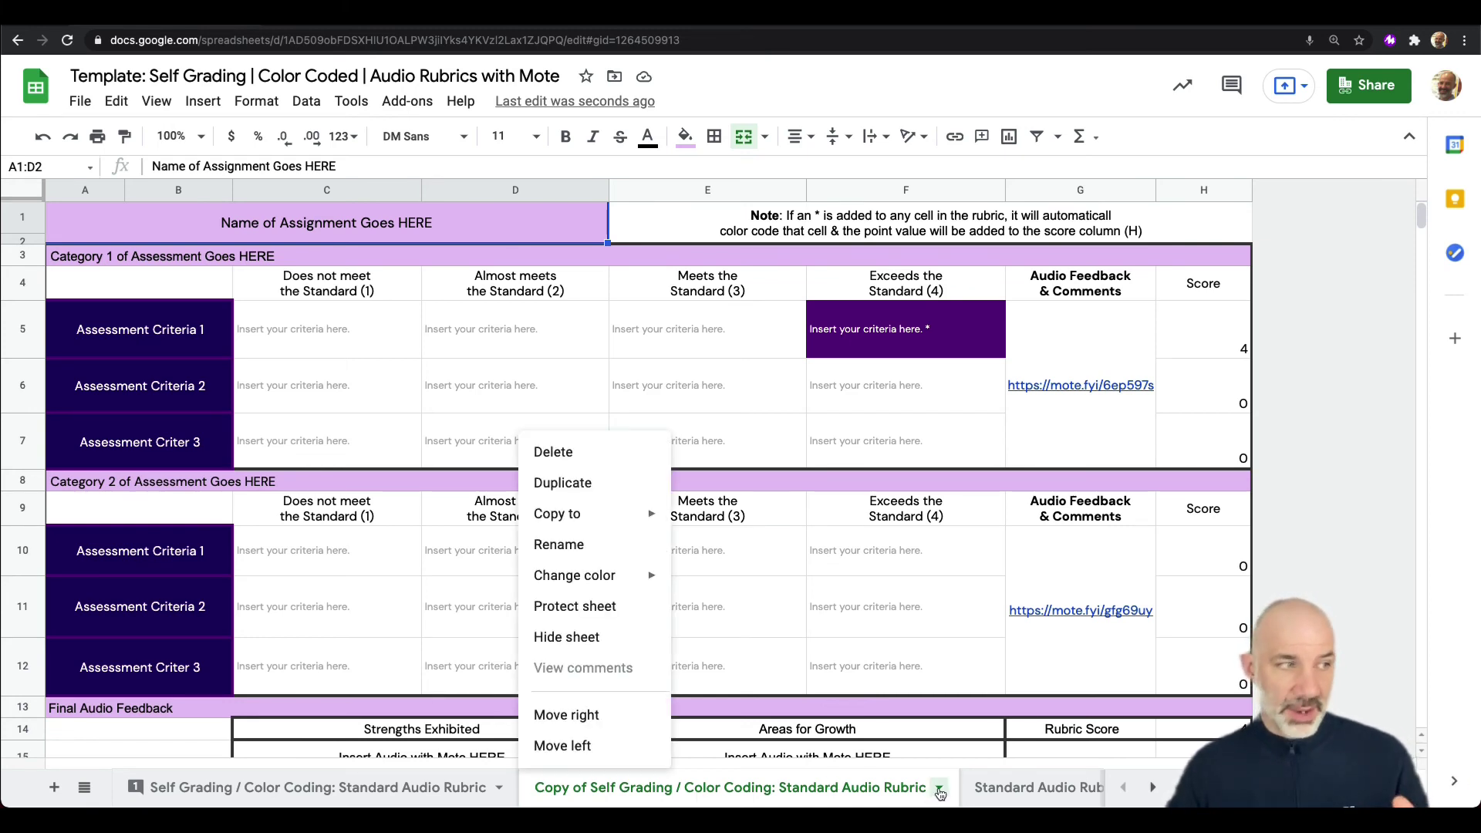
{"action": "mouse_move", "coordinate": [559, 515]}
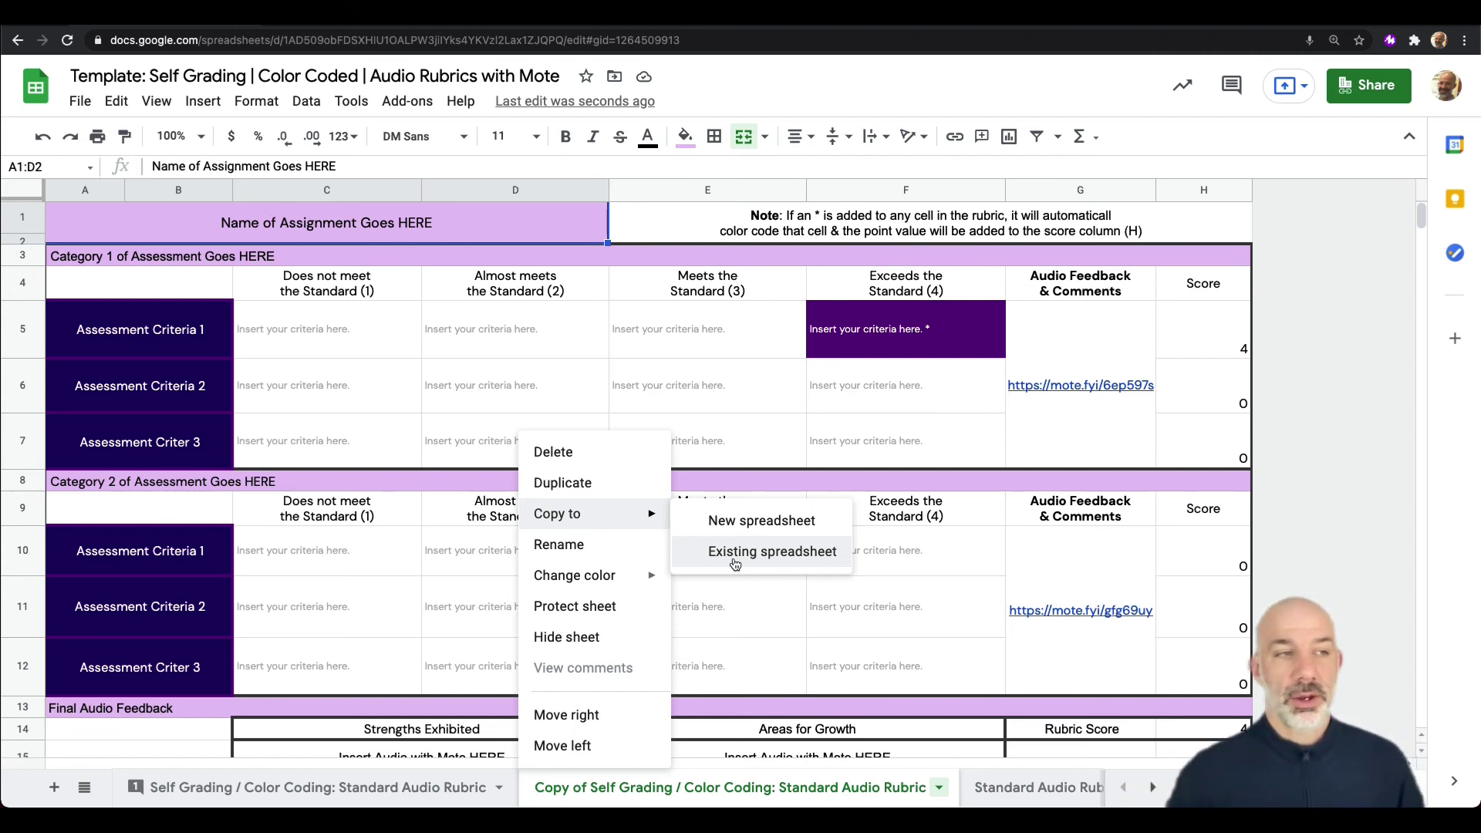
{"action": "left_click", "coordinate": [1203, 508]}
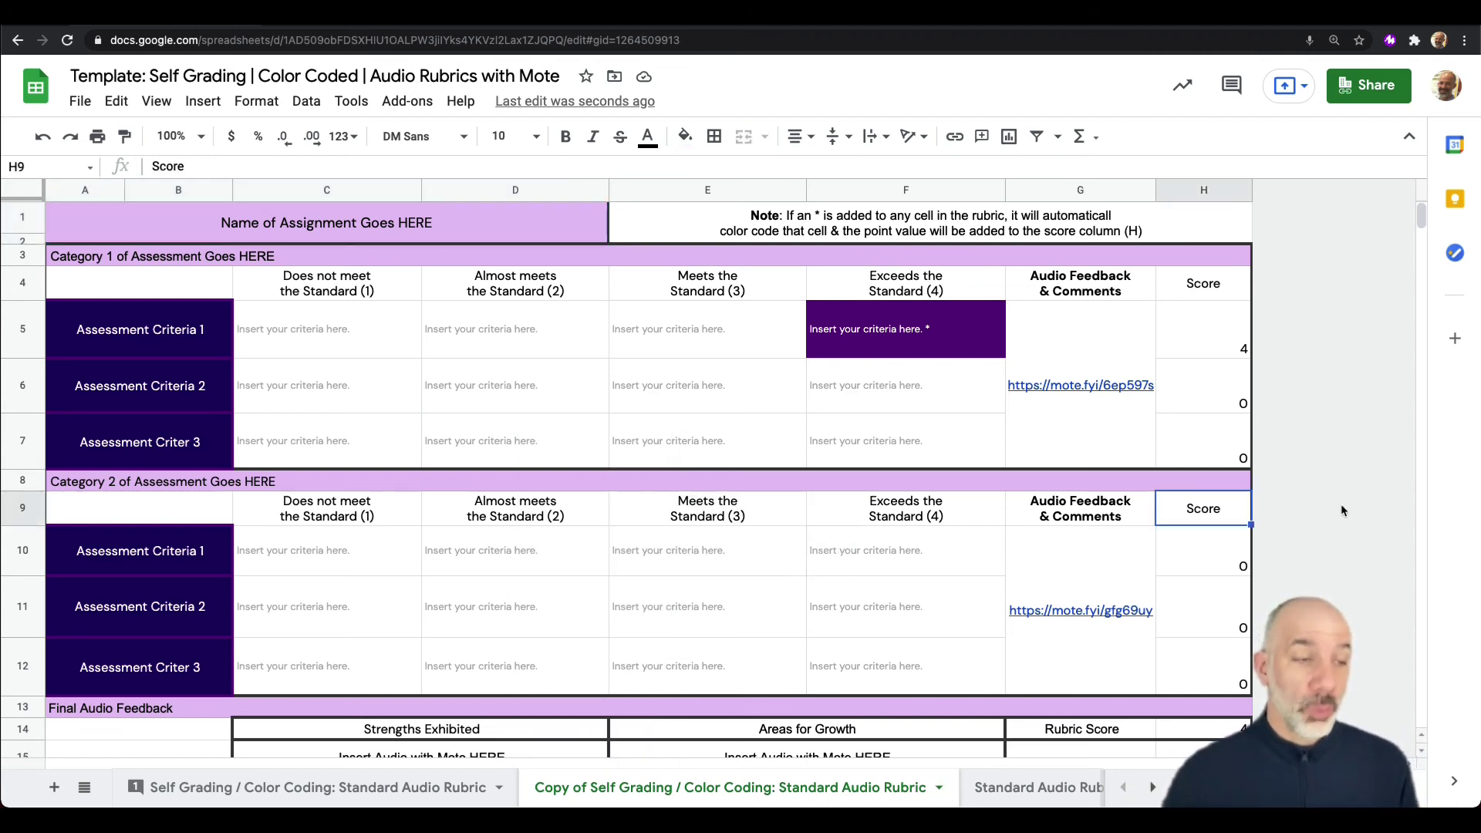
- Delete the duplicated Self Grading / Color Coding: Standard Audio Rubric sheet
{"action": "left_click", "coordinate": [939, 787]}
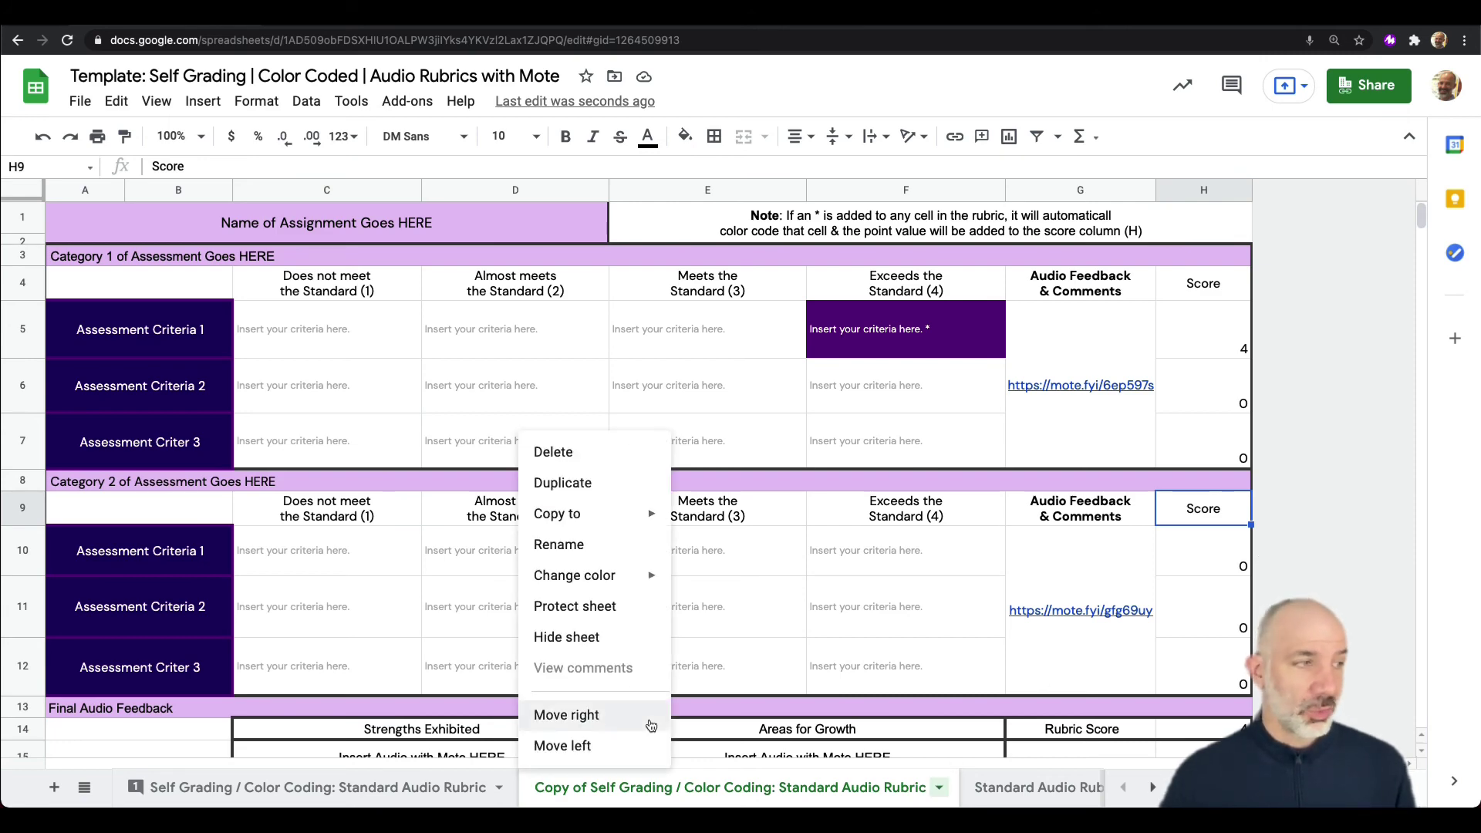
{"action": "left_click", "coordinate": [555, 455]}
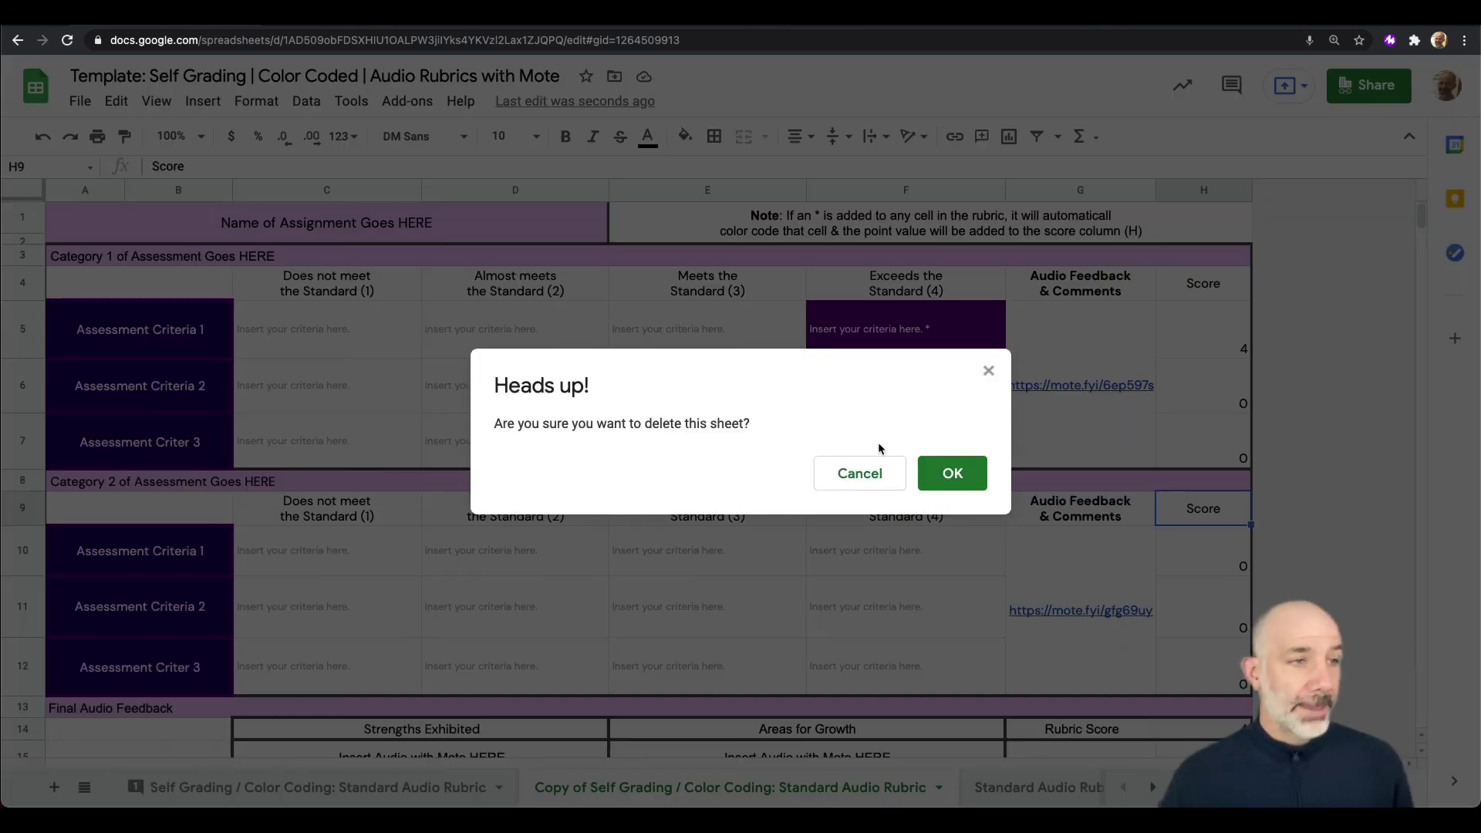
{"action": "left_click", "coordinate": [941, 478]}
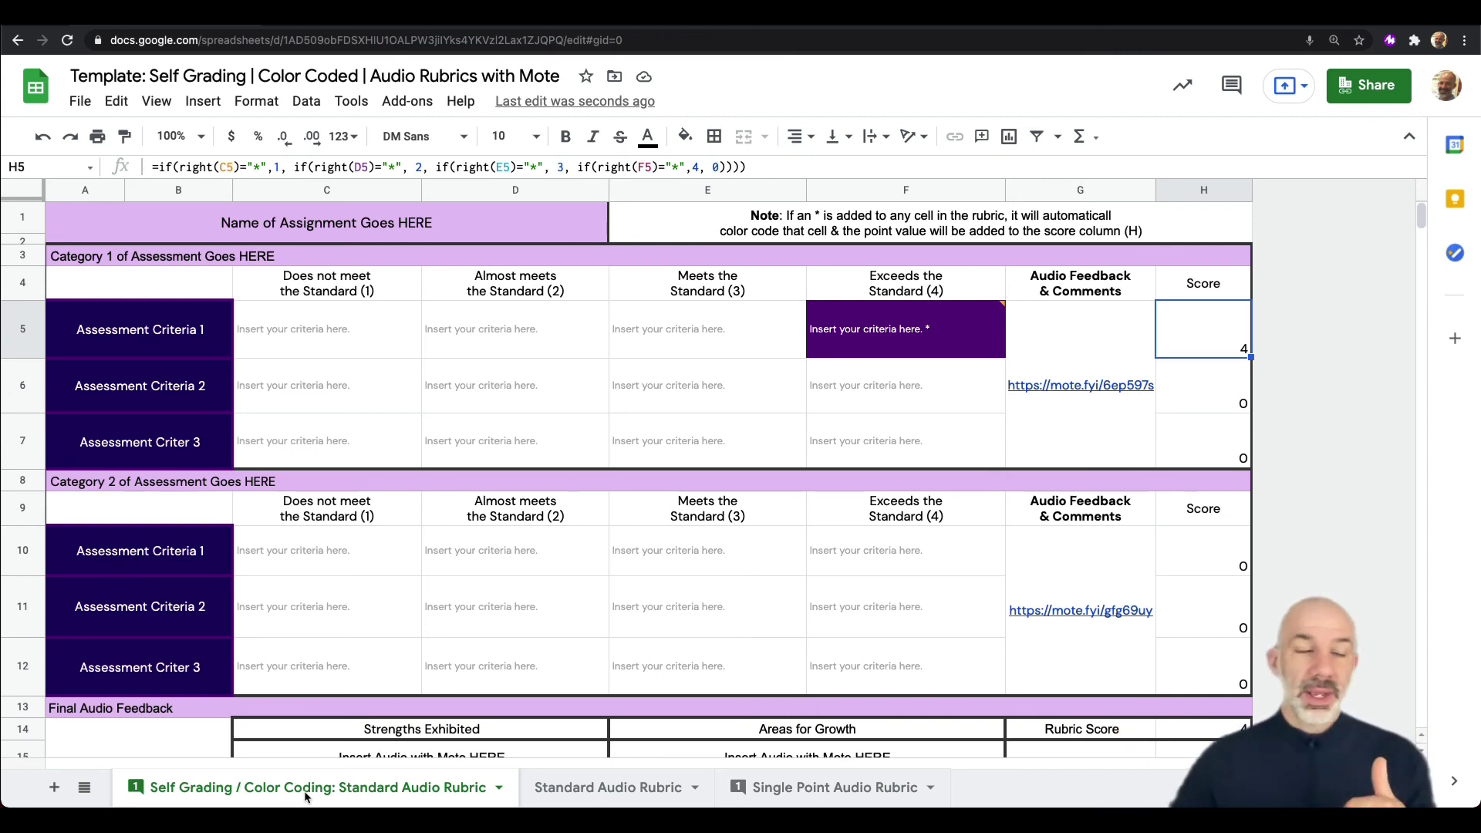
- Examine the file options for making a copy of the whole template, and return to the Single Point Audio Rubric sheet
{"action": "left_click", "coordinate": [80, 101]}
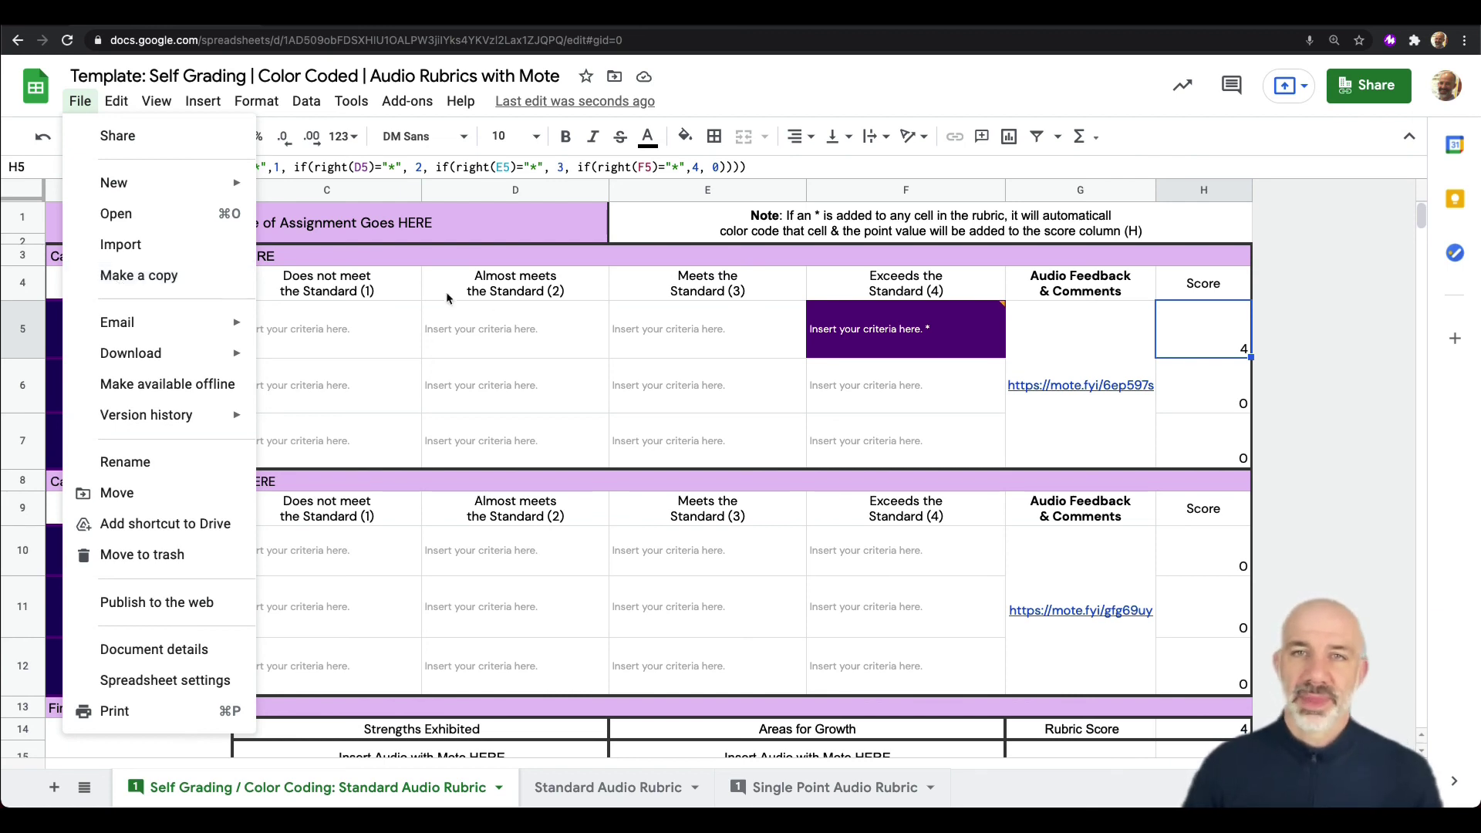
{"action": "left_click", "coordinate": [1339, 294]}
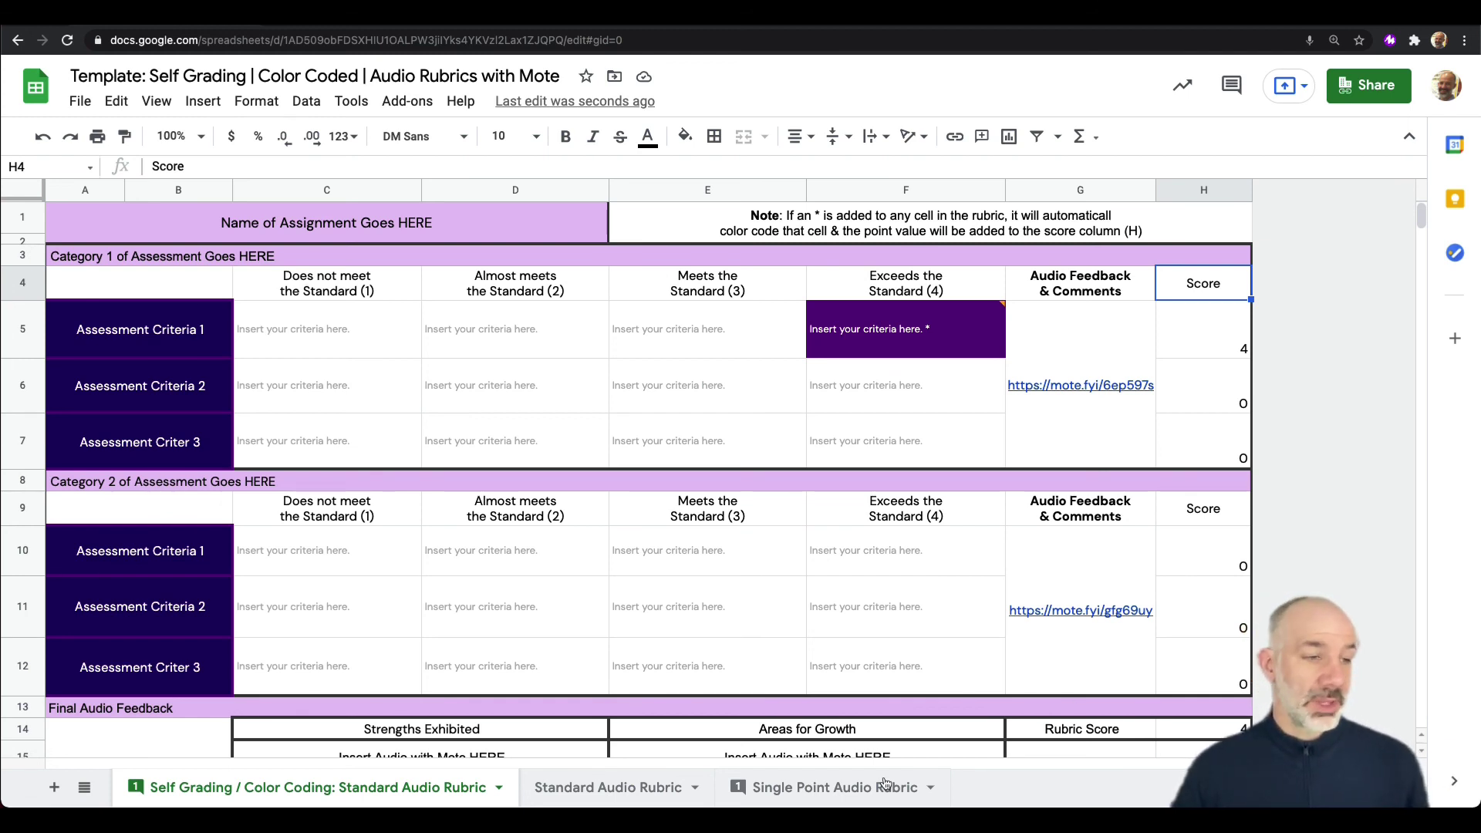
{"action": "left_click", "coordinate": [849, 794]}
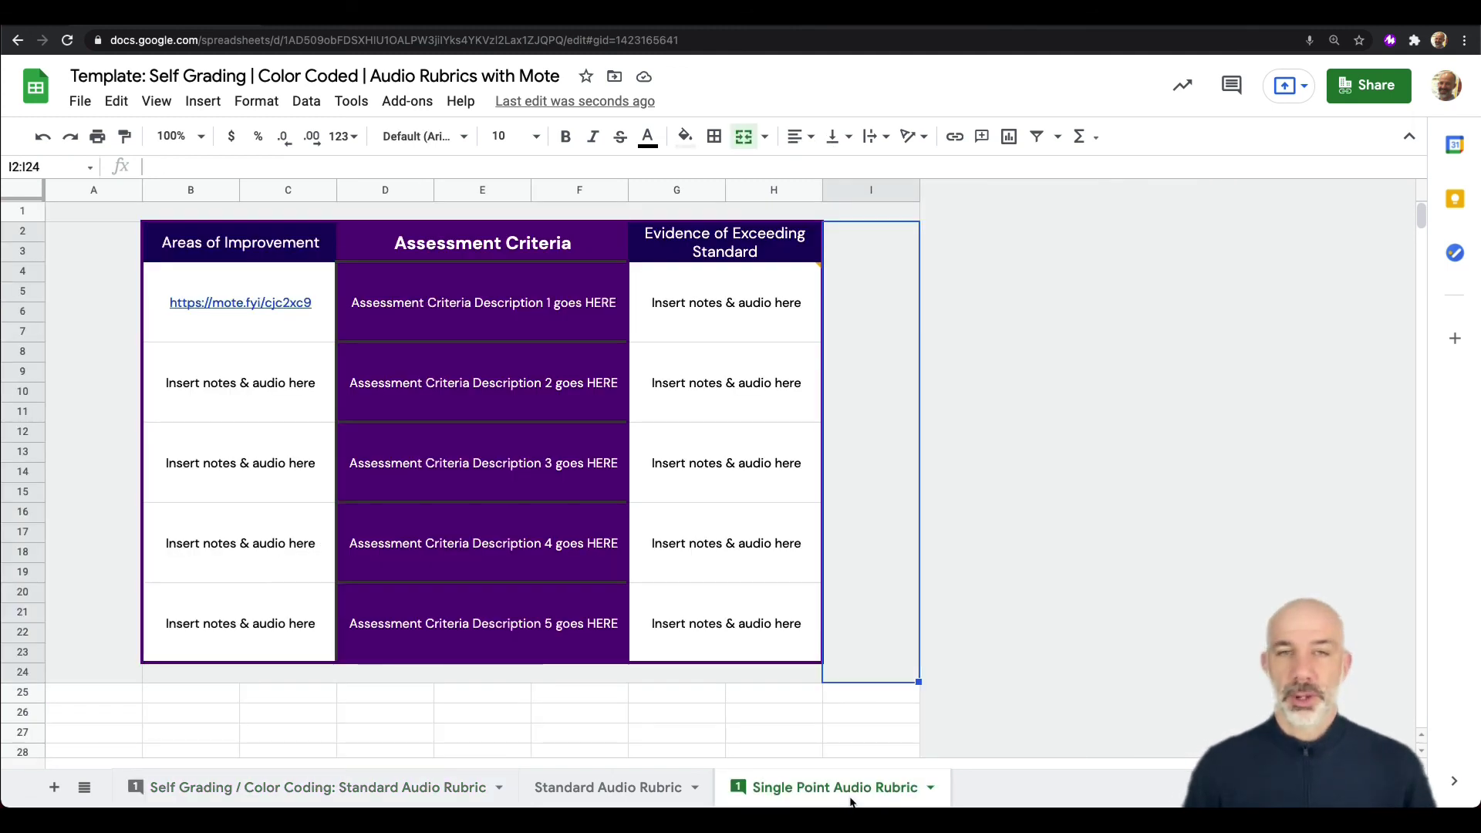